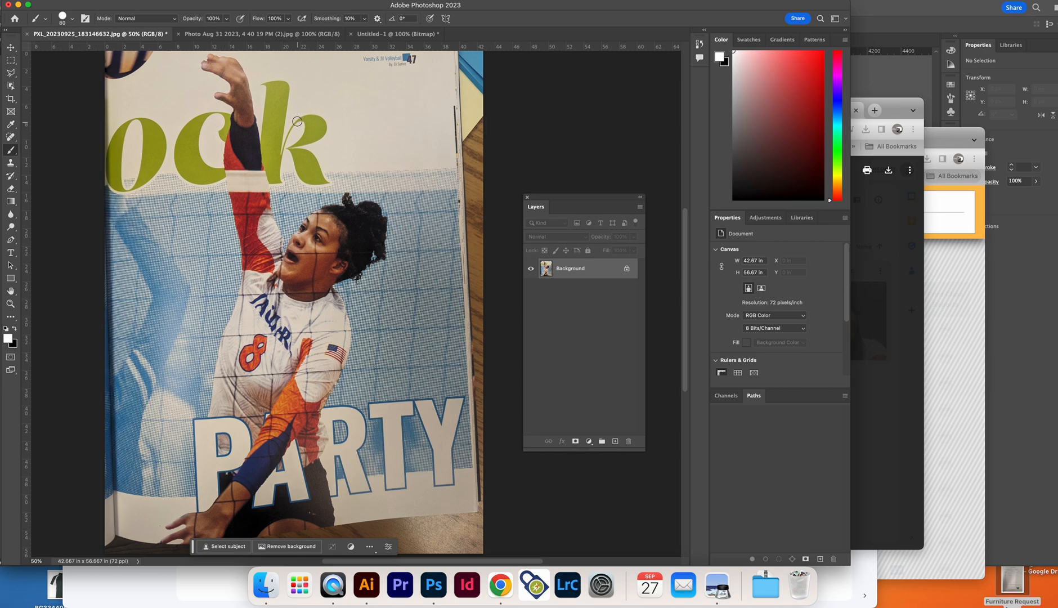
- Switch to the football photo document, enlarge it to 400%, and activate the Quick Selection tool
left_click(263, 35)
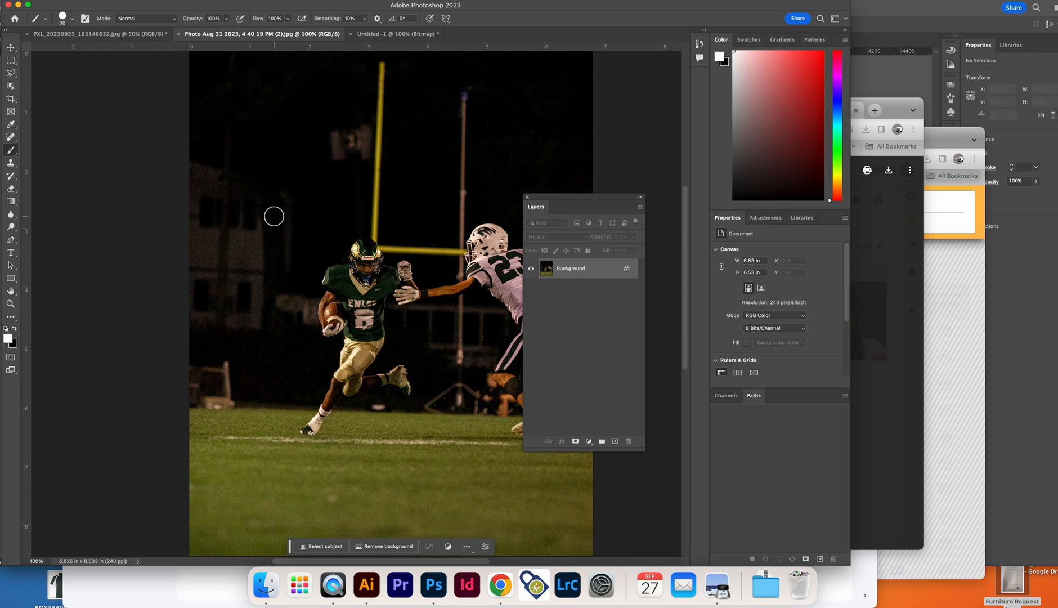
key("super+equal")
key("super+equal")
key("super+equal")
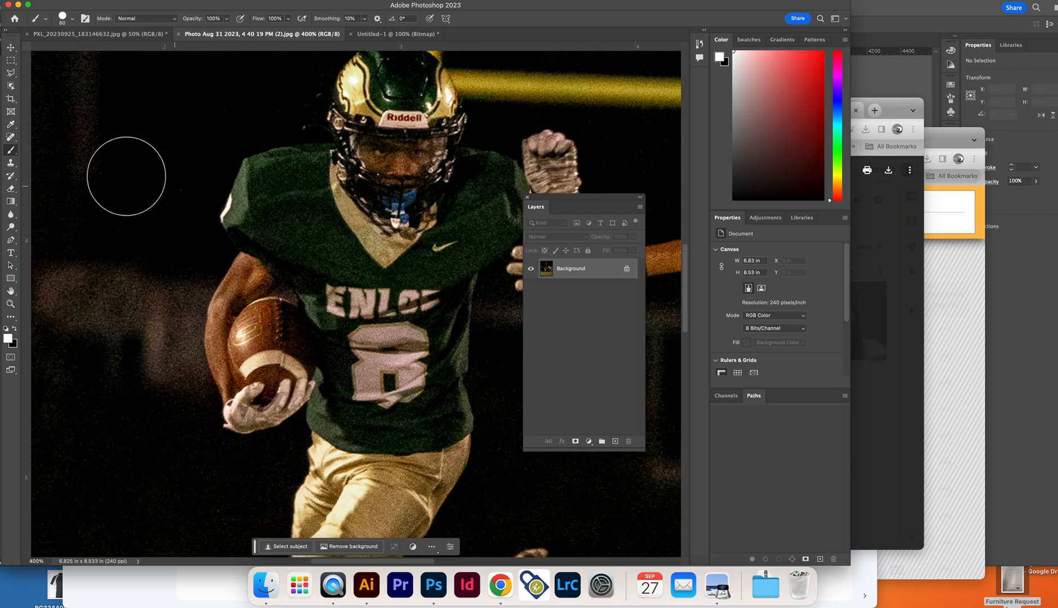
key("w")
left_click(13, 318)
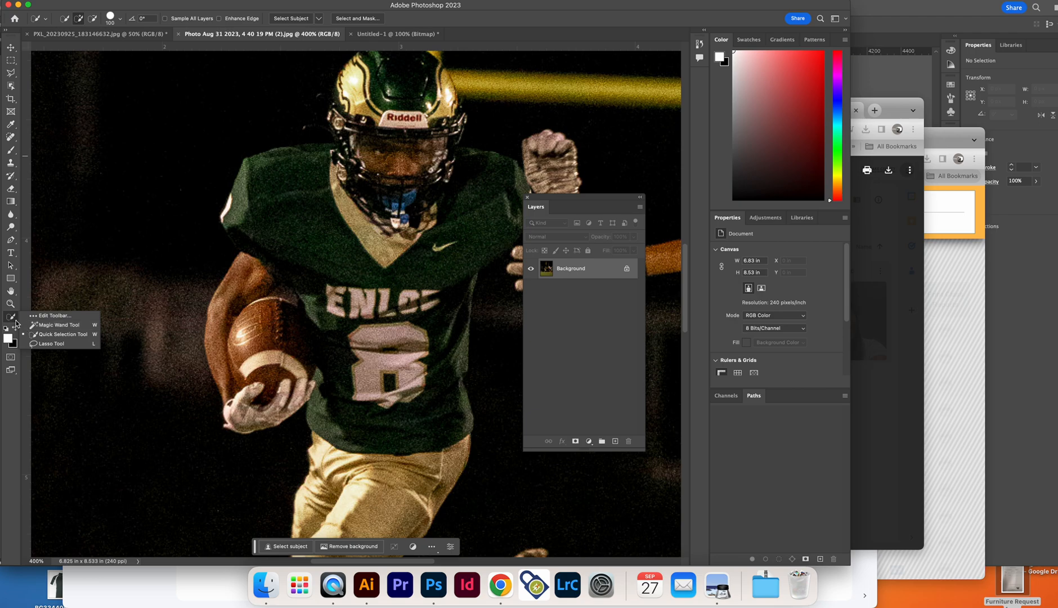
- Expand the tool palette to two columns and detach it as a floating palette over the photo
left_click(7, 31)
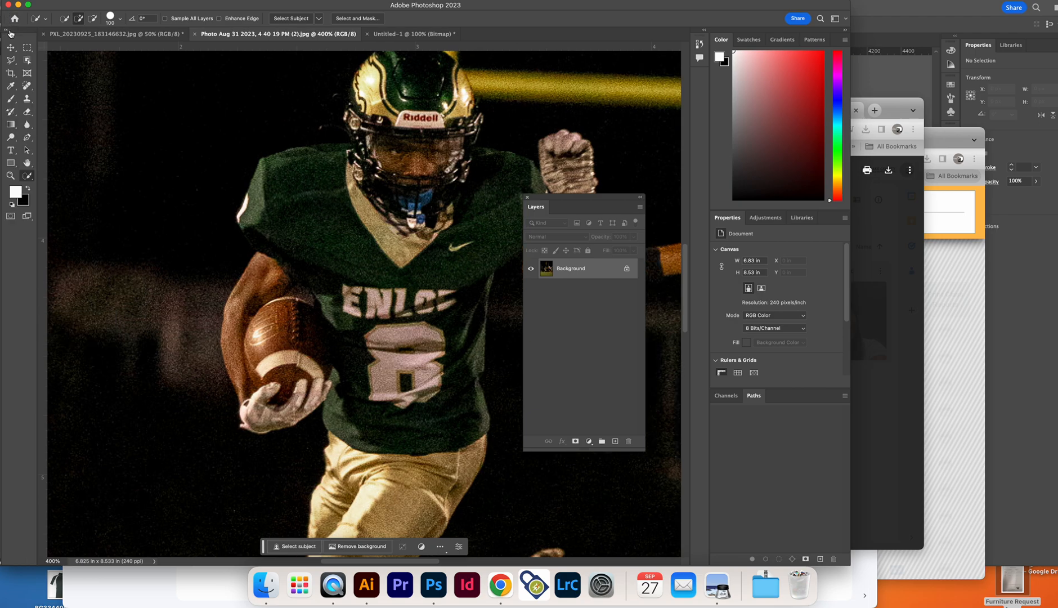
mouse_move(25, 37)
left_mouse_down()
mouse_move(104, 86)
mouse_move(49, 84)
left_mouse_up()
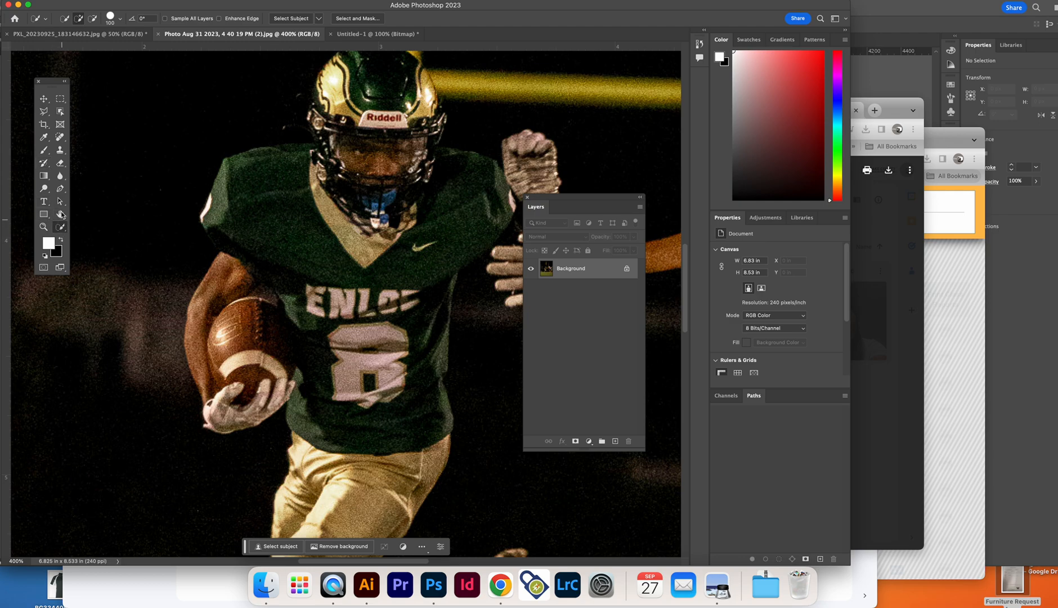
- Examine the Blur tool group and the toolbar customization lists to see where the selection tools are kept
left_click(61, 178)
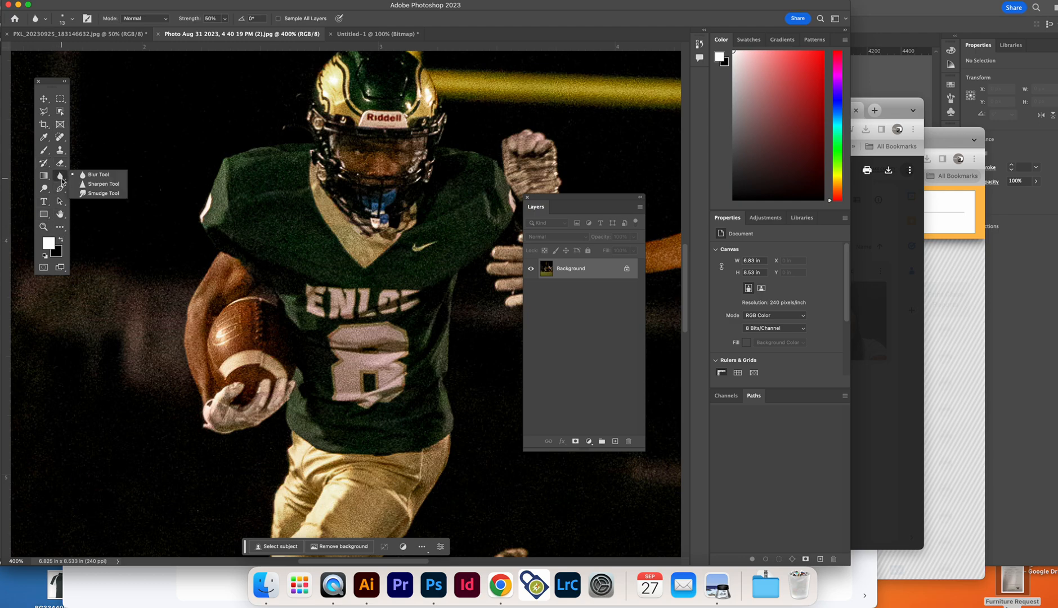
left_click(93, 174)
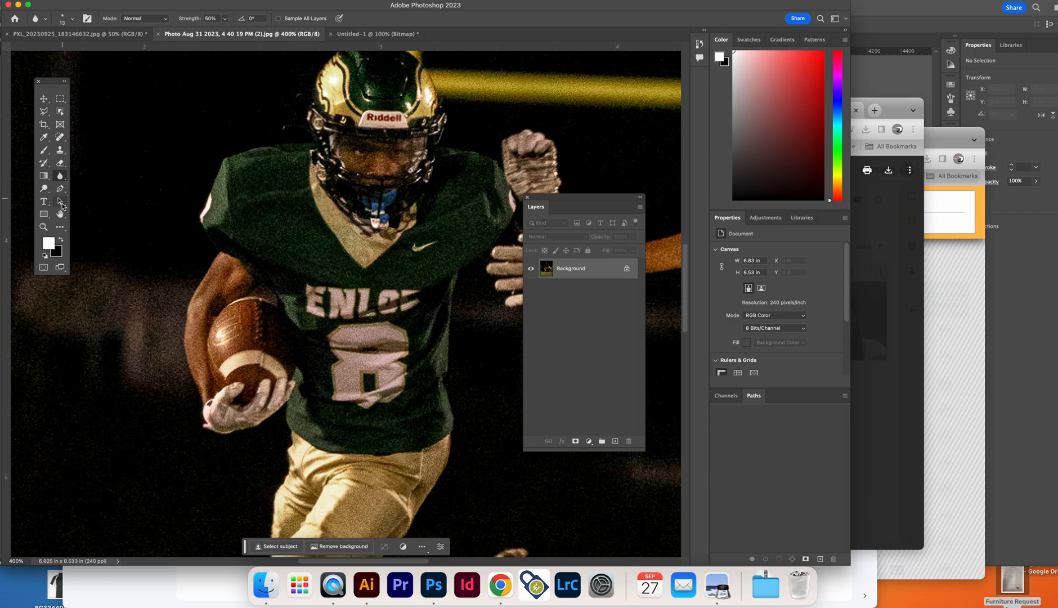
left_click(61, 228)
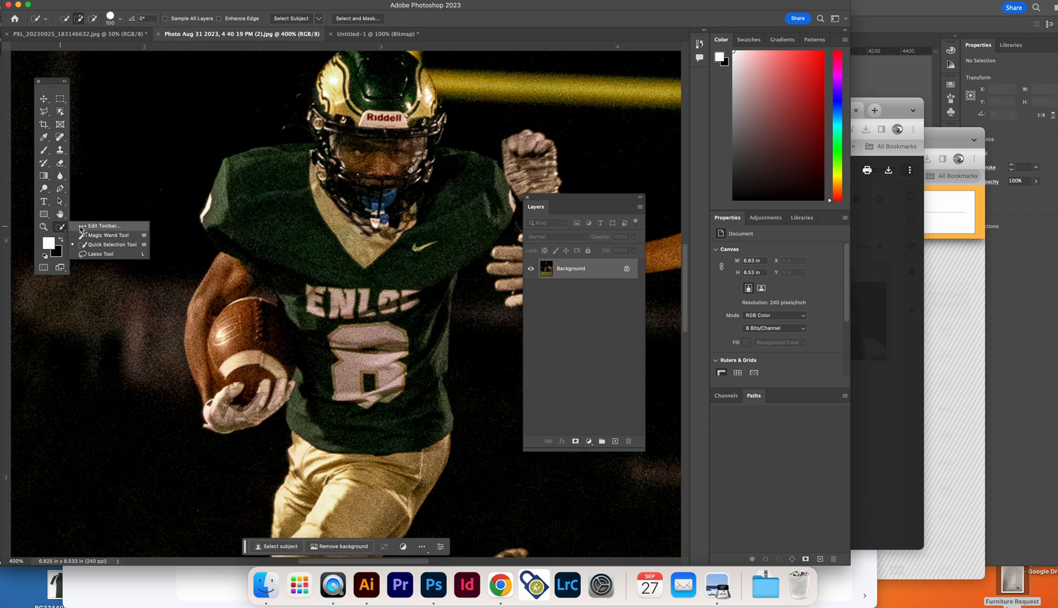
left_click(80, 225)
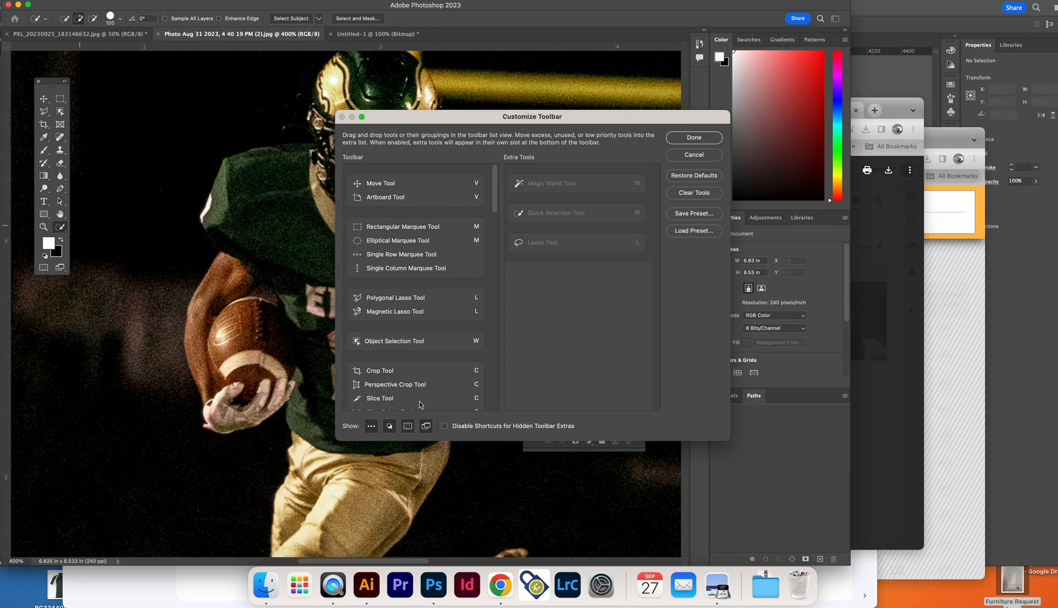
left_click(698, 154)
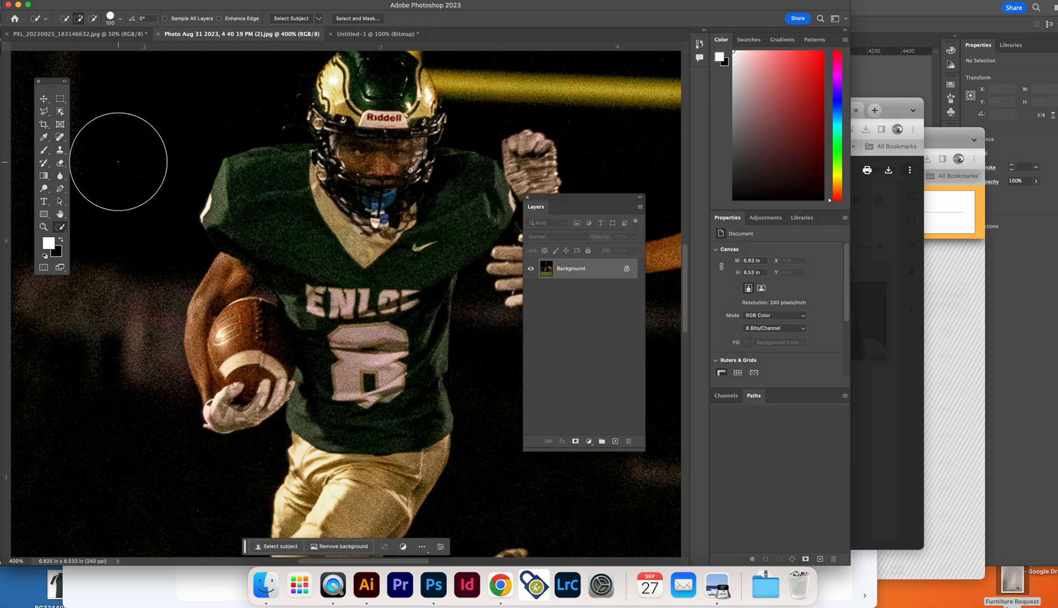
left_click(61, 228)
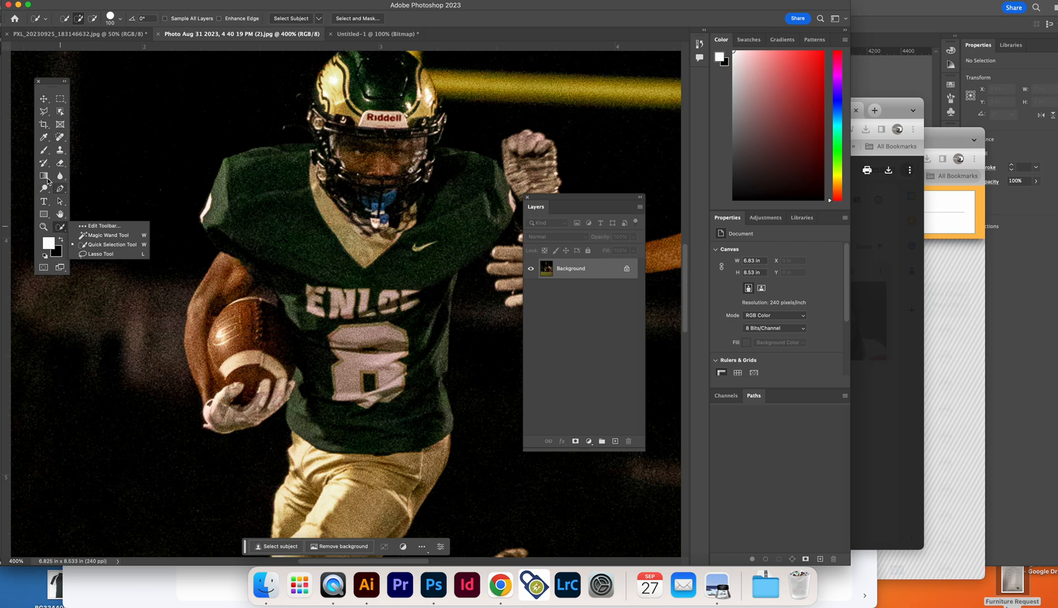
left_click(104, 226)
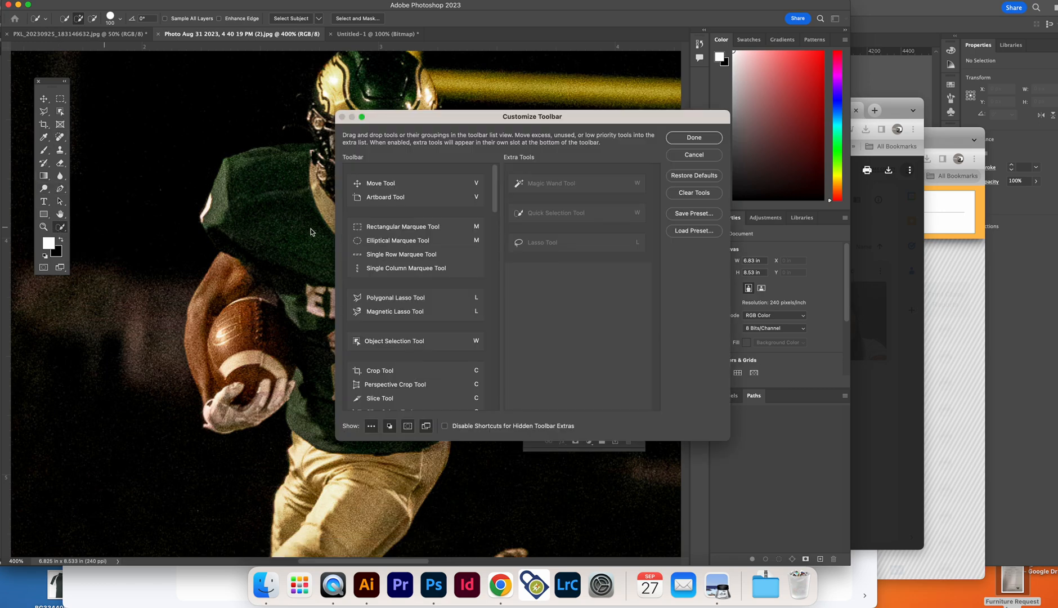
scroll(395, 276, "down", 5)
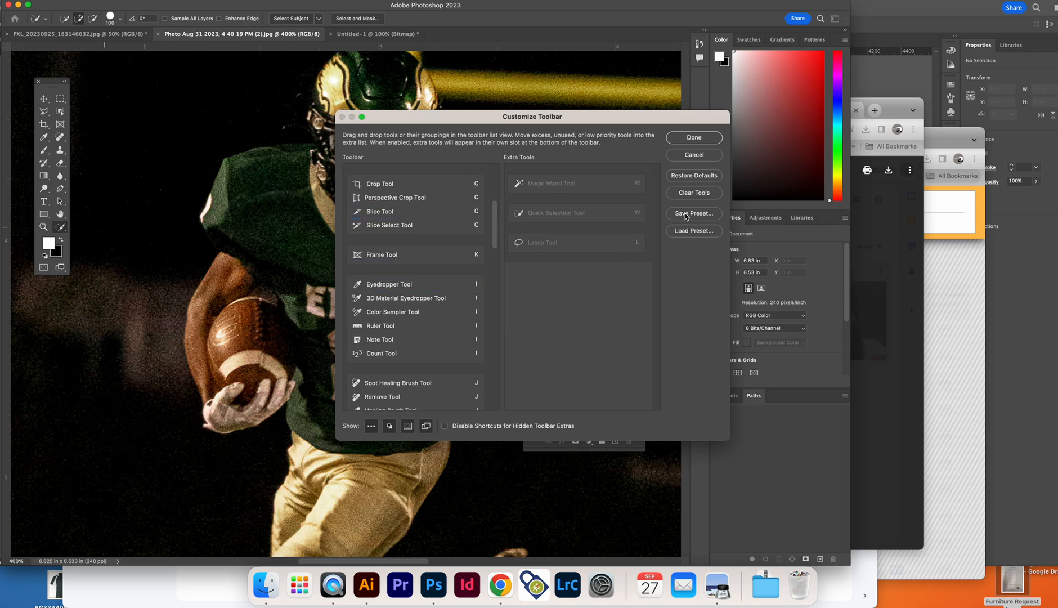
left_click(694, 137)
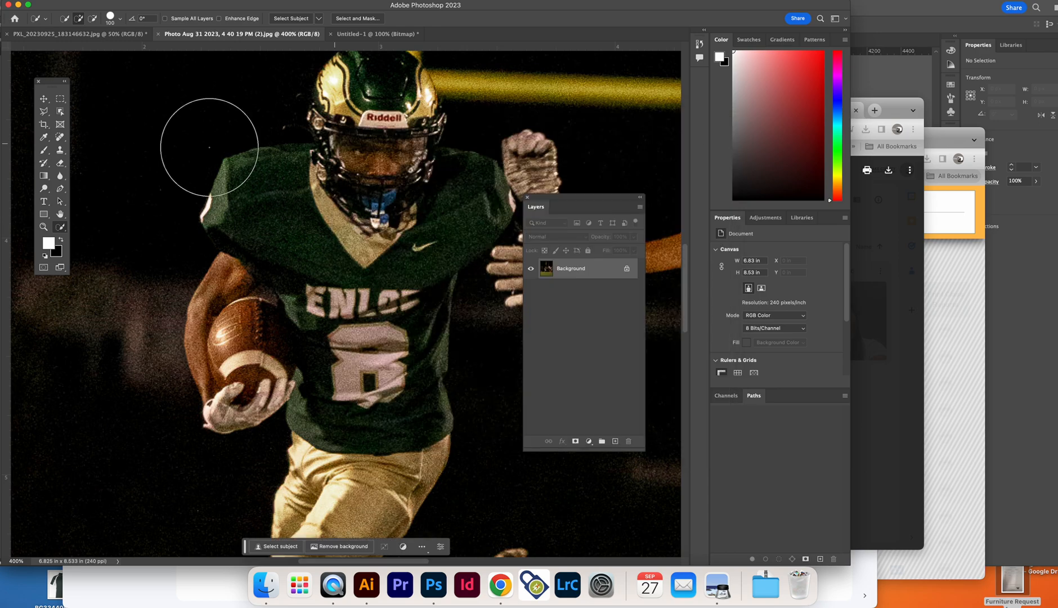
- Quick-select the ball carrier's helmet, jersey, arm and football, then add the pants with the brush reduced to 60
right_click(62, 228)
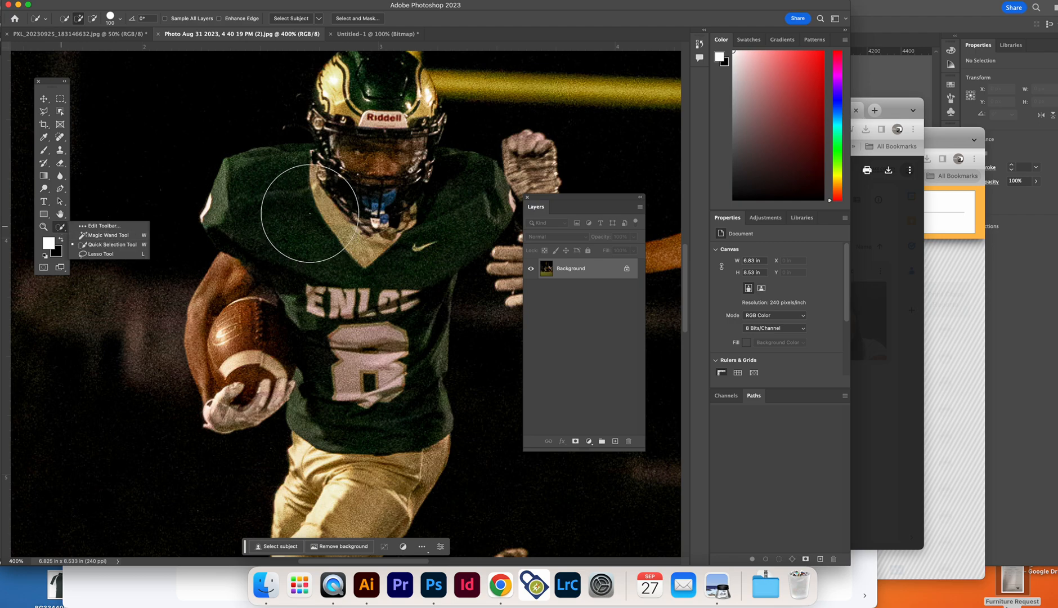
mouse_move(295, 217)
left_mouse_down()
mouse_move(342, 315)
mouse_move(328, 388)
mouse_move(275, 361)
mouse_move(244, 374)
mouse_move(377, 266)
mouse_move(431, 194)
left_mouse_up()
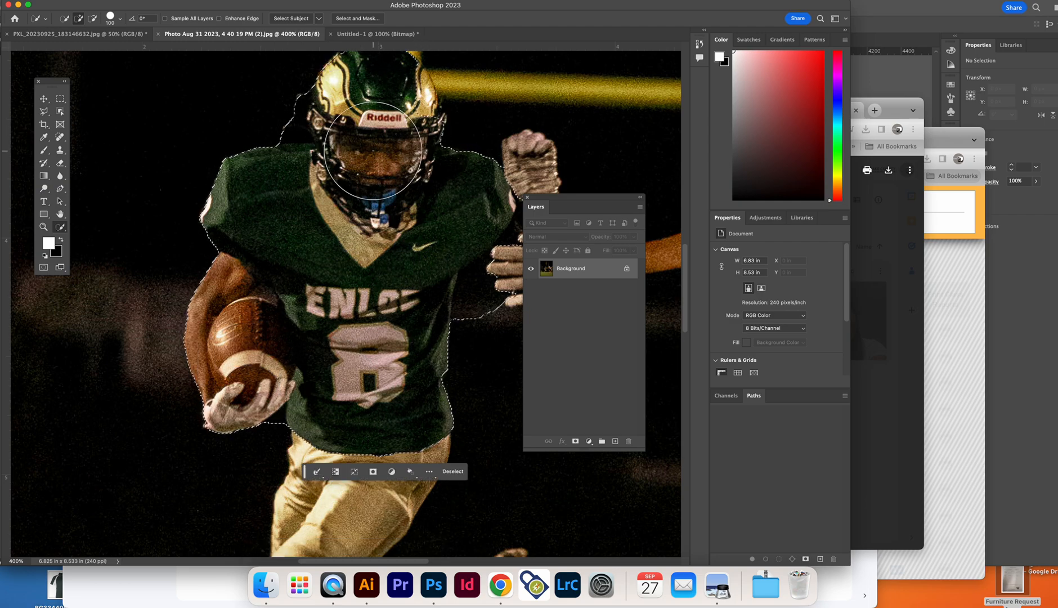
scroll(388, 296, "down", 3)
scroll(382, 307, "down", 3)
scroll(360, 253, "up", 1)
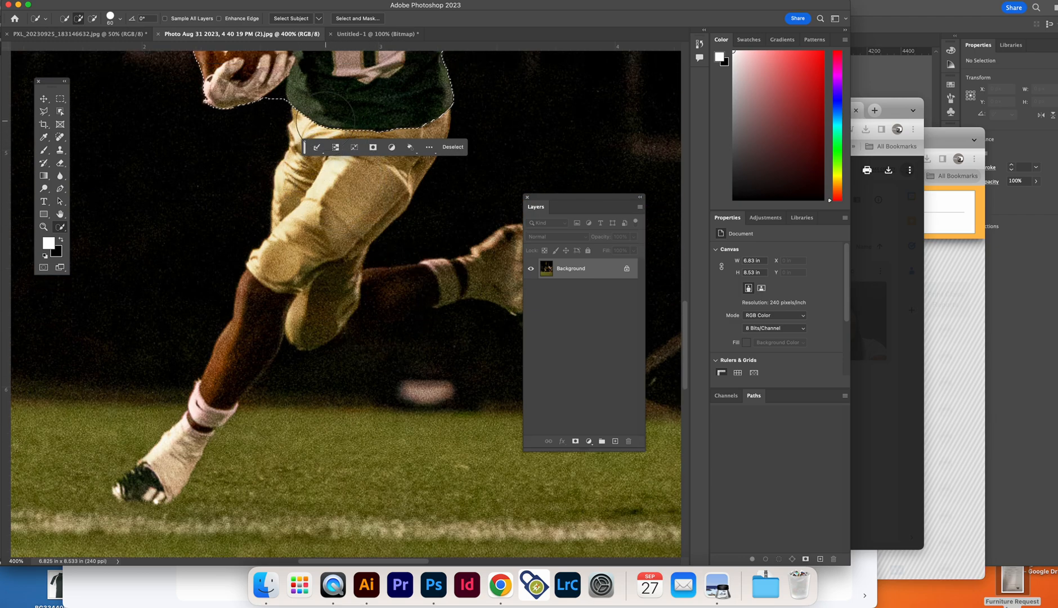
key("bracketleft")
key("bracketleft")
key("bracketleft")
key("bracketleft")
mouse_move(324, 164)
left_mouse_down()
mouse_move(304, 230)
mouse_move(303, 303)
left_mouse_up()
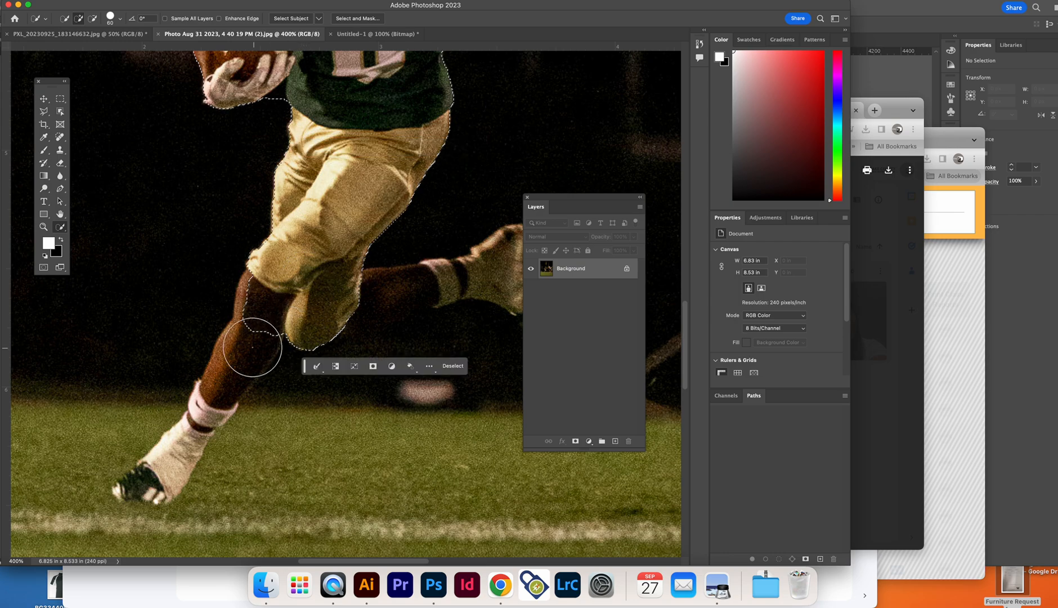
- Add the ball carrier's front and trailing legs to the selection with a size 45 brush, moving the Layers panel clear of the photo
key("bracketleft")
key("bracketleft")
left_click_drag(252, 330, 147, 485)
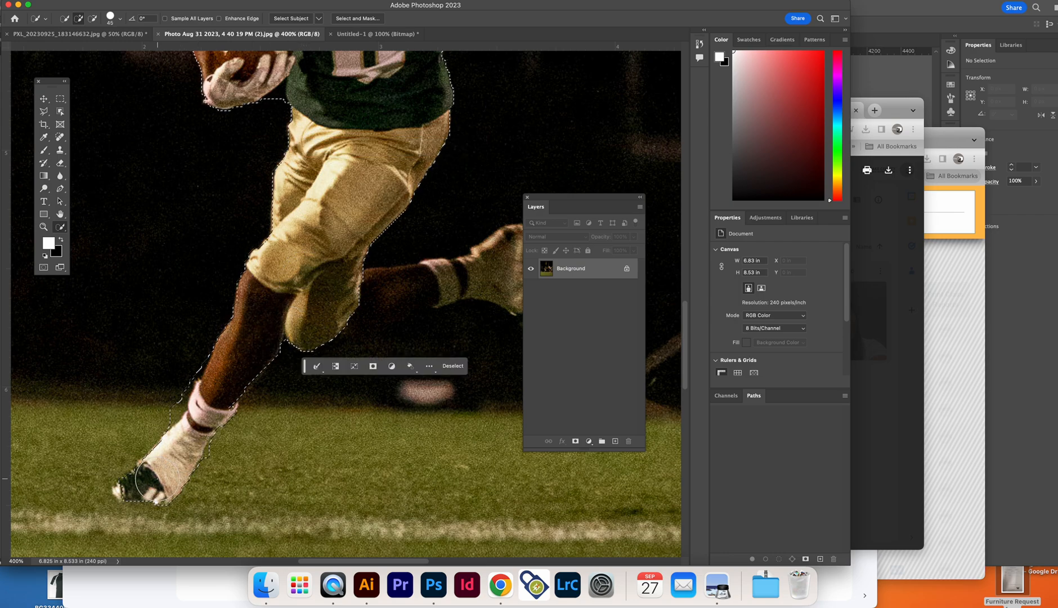
mouse_move(310, 392)
left_mouse_down()
mouse_move(444, 284)
mouse_move(367, 303)
mouse_move(502, 265)
left_mouse_up()
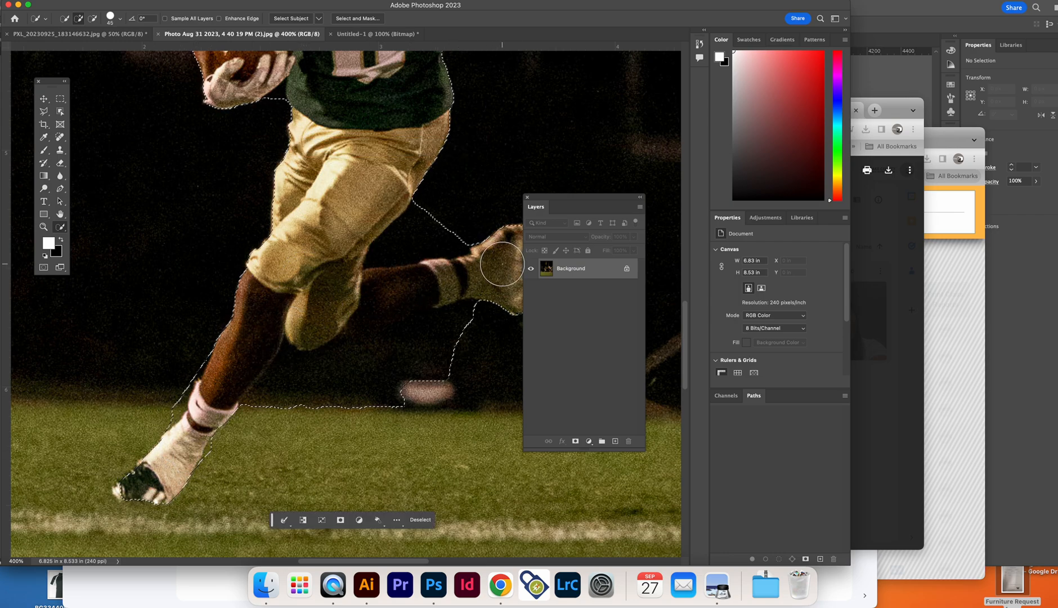
left_click_drag(566, 196, 740, 198)
mouse_move(547, 307)
left_mouse_down()
mouse_move(526, 332)
mouse_move(535, 315)
left_mouse_up()
scroll(390, 157, "up", 10)
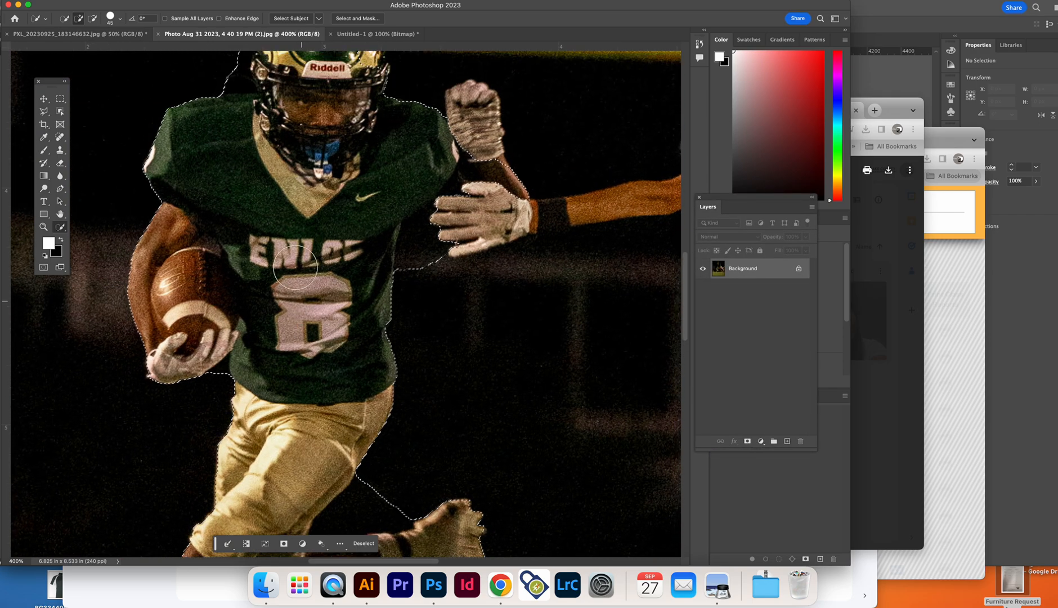
left_click_drag(473, 182, 467, 211)
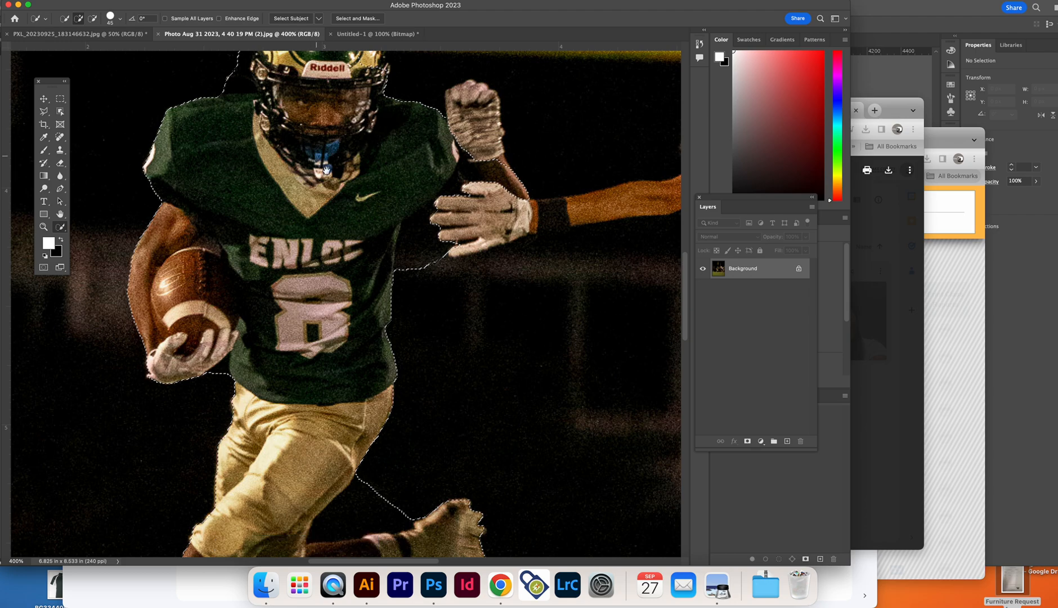
- Subtract the background beside the helmet and the area around the raised hand and the opponent's glove from the selection
scroll(372, 228, "up", 5)
scroll(372, 228, "left", 4)
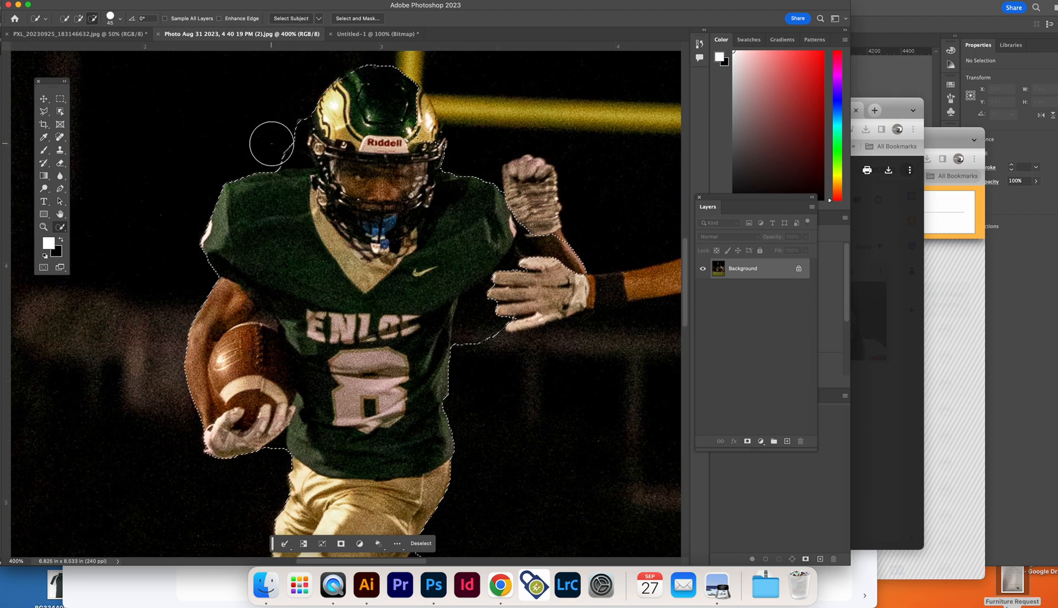
left_click_drag(279, 143, 290, 131)
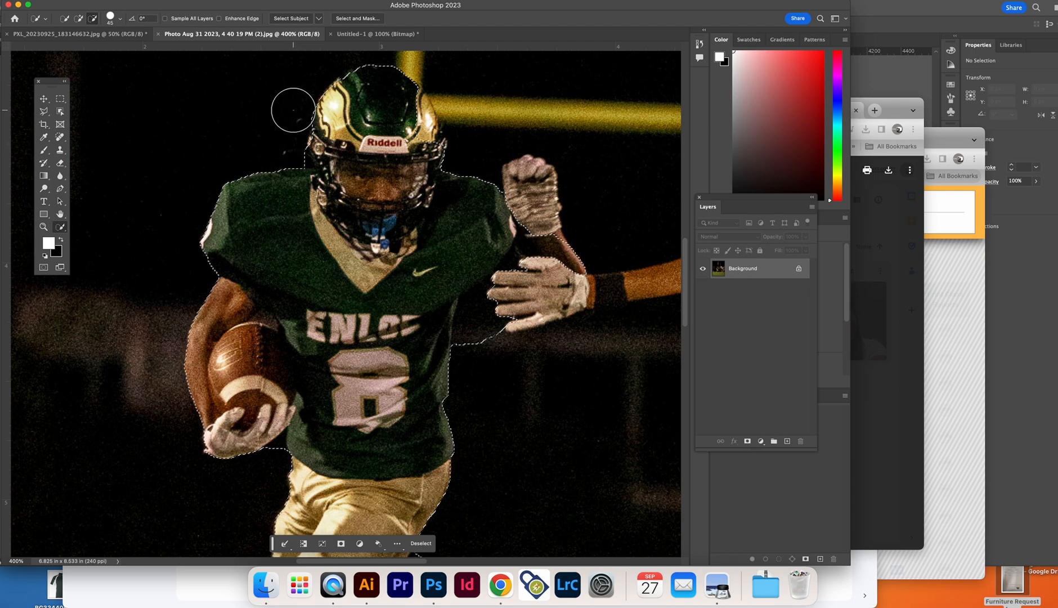
mouse_move(502, 332)
left_mouse_down()
mouse_move(496, 307)
mouse_move(540, 225)
mouse_move(586, 257)
left_mouse_up()
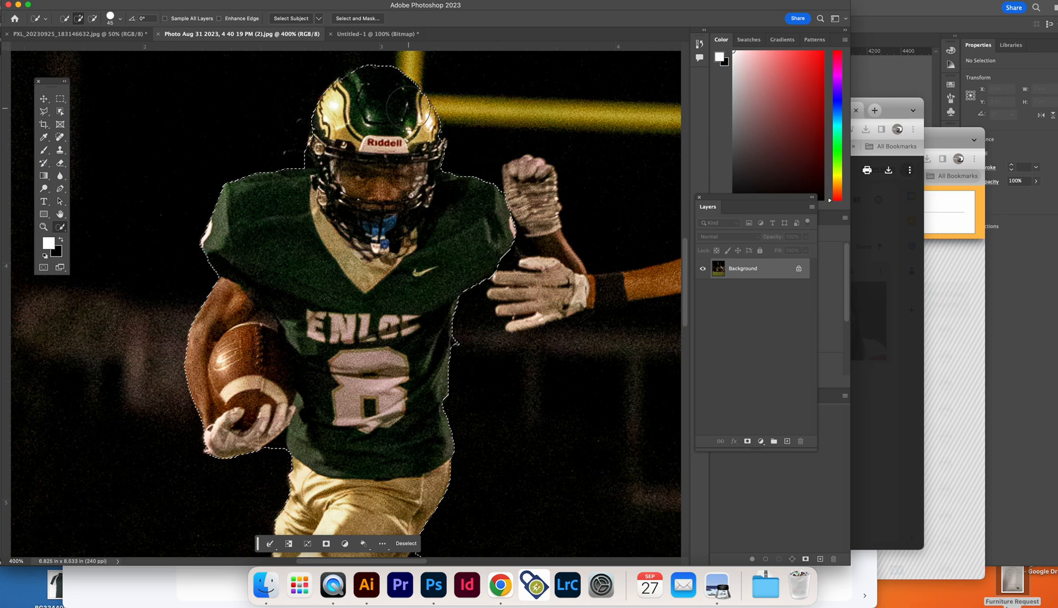
- Subtract the excess background around the ball carrier's legs from the selection
scroll(498, 244, "down", 5)
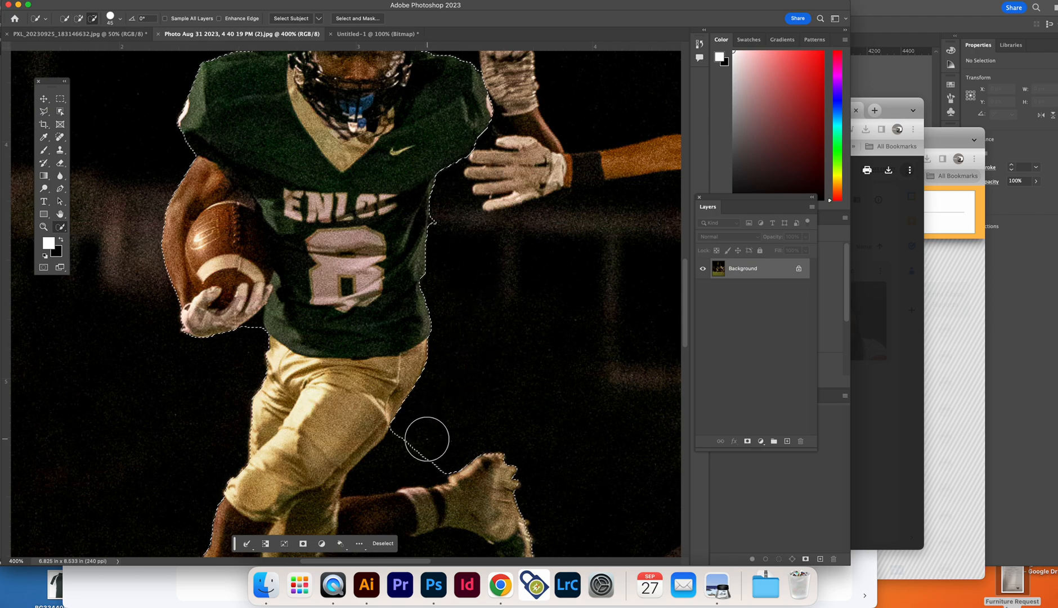
mouse_move(415, 449)
left_mouse_down()
mouse_move(411, 458)
mouse_move(455, 444)
mouse_move(434, 401)
mouse_move(395, 432)
mouse_move(279, 456)
mouse_move(127, 462)
mouse_move(115, 459)
mouse_move(113, 438)
mouse_move(134, 402)
left_mouse_up()
scroll(492, 385, "down", 7)
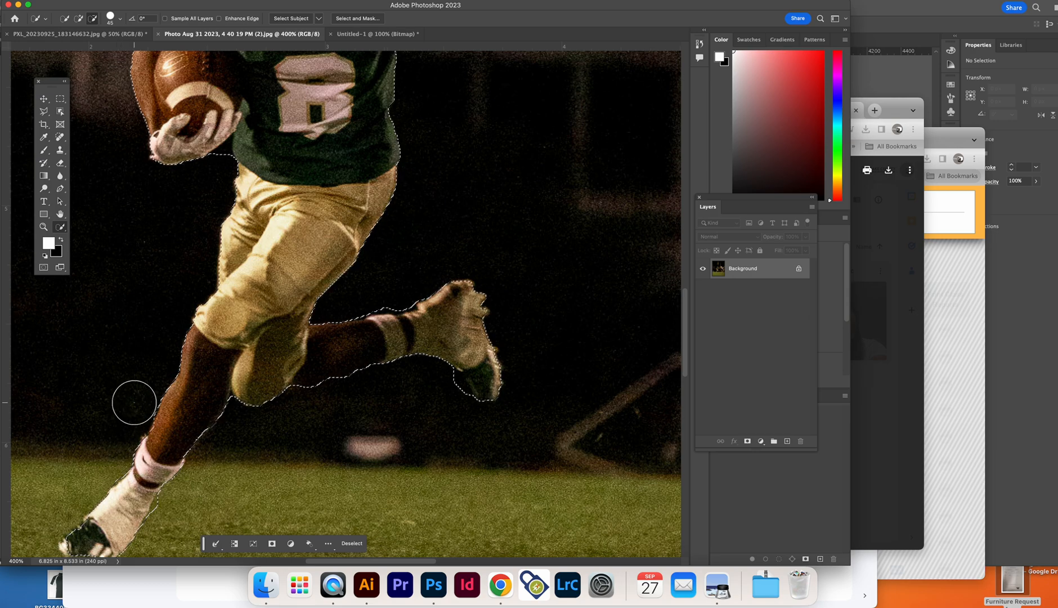
- Check the outline of the ball carrier selection, then invert the selection across the whole photo
scroll(252, 317, "up", 15)
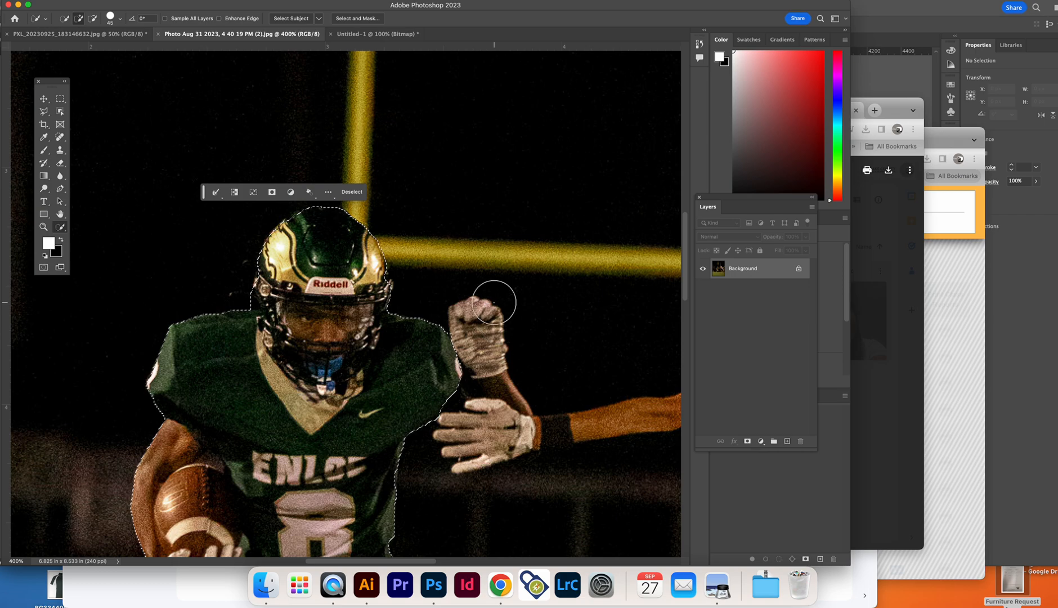
scroll(361, 300, "down", 3)
scroll(361, 300, "down", 1)
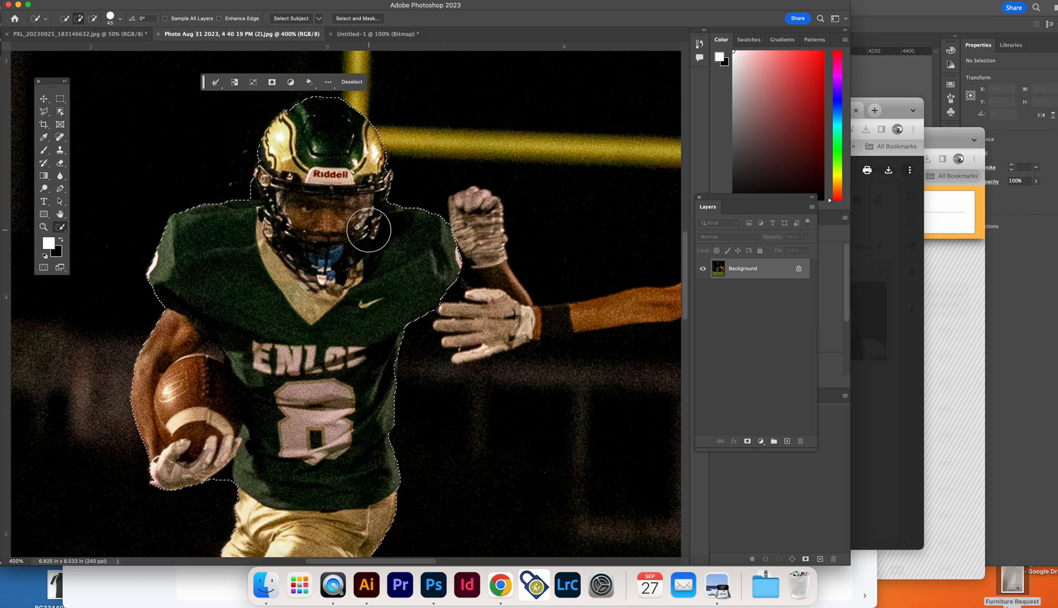
key("super+minus")
key("super+minus")
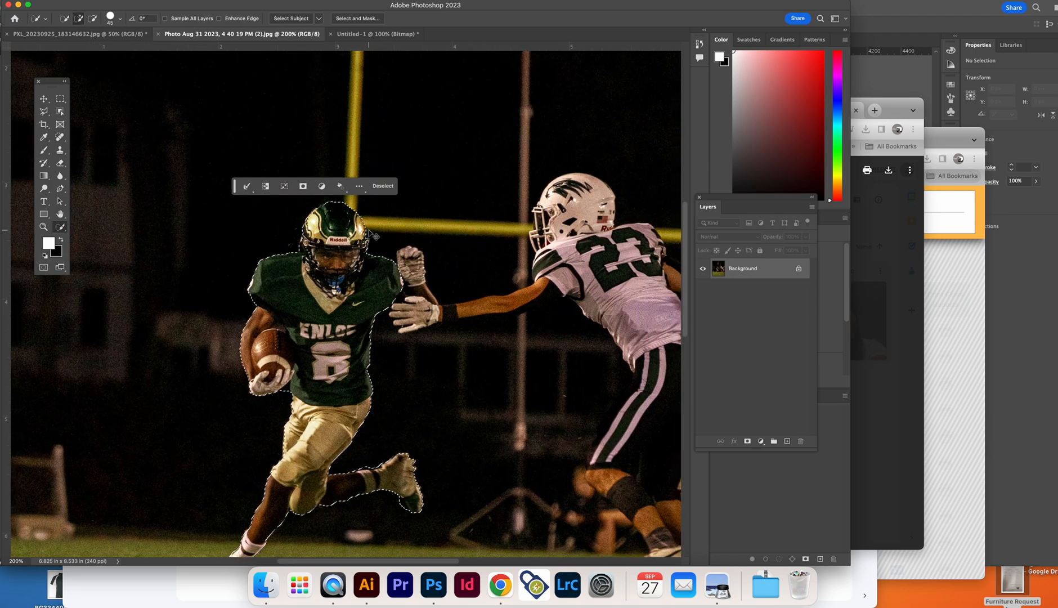
key("super+minus")
key("super+minus")
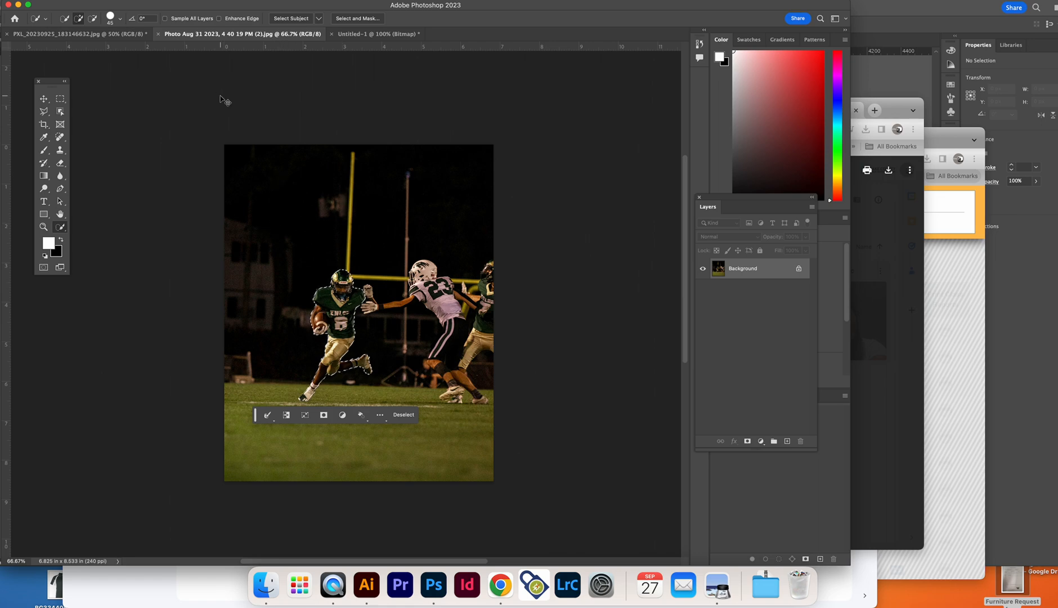
key("super+shift+i")
left_click(179, 0)
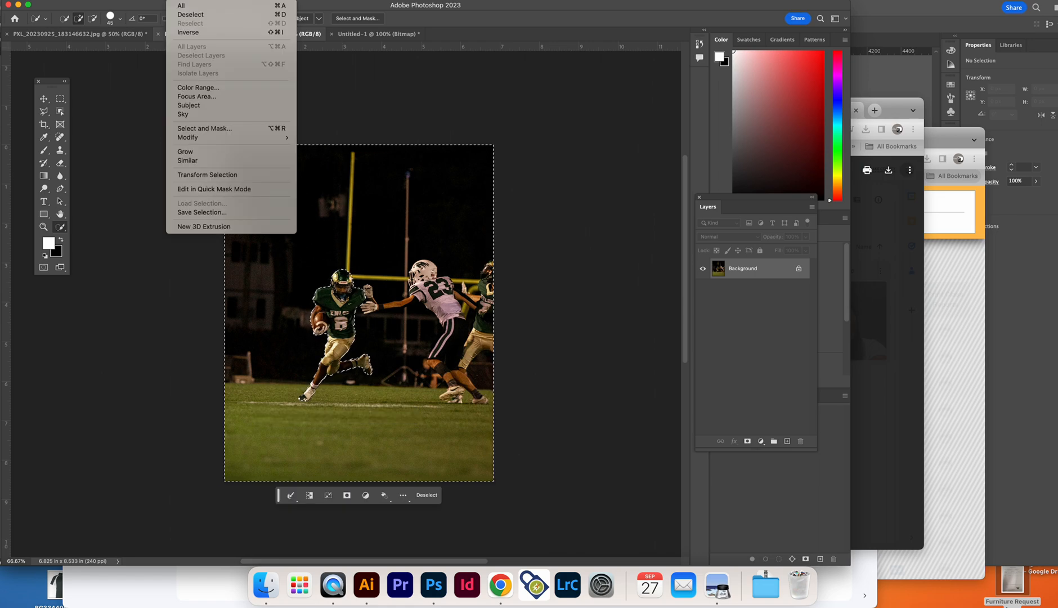
left_click(179, 0)
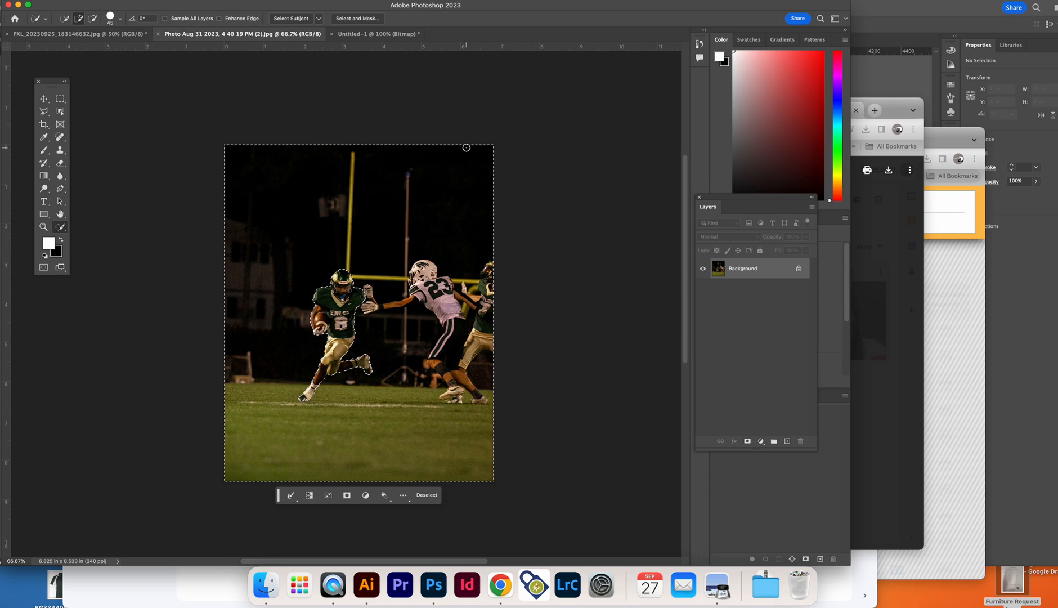
- Create a new document from the Clipboard preset, 1638 x 2048 px at 240 ppi with a white background
key("super+n")
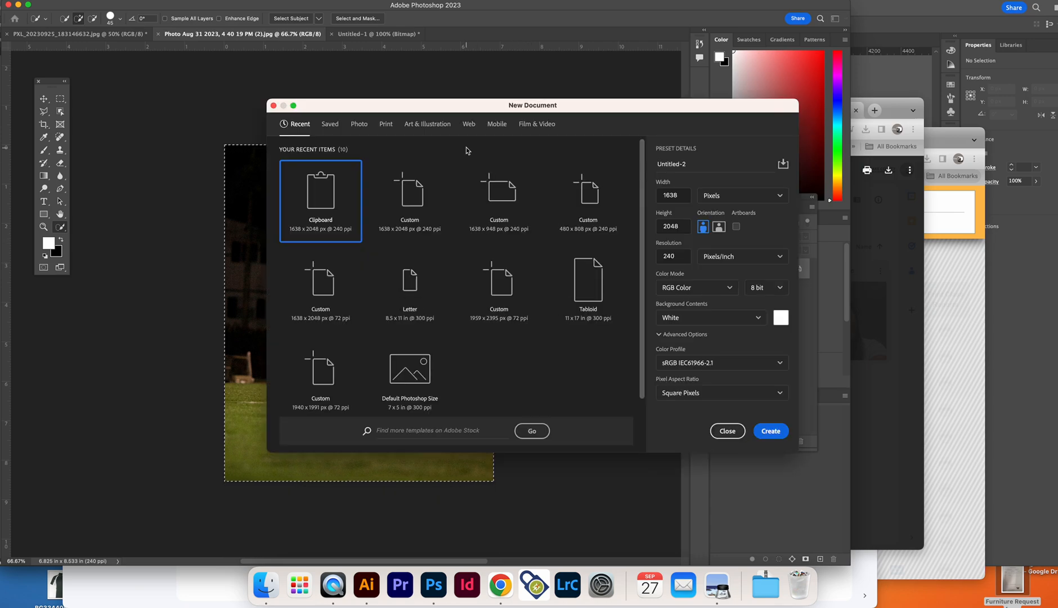
key("Return")
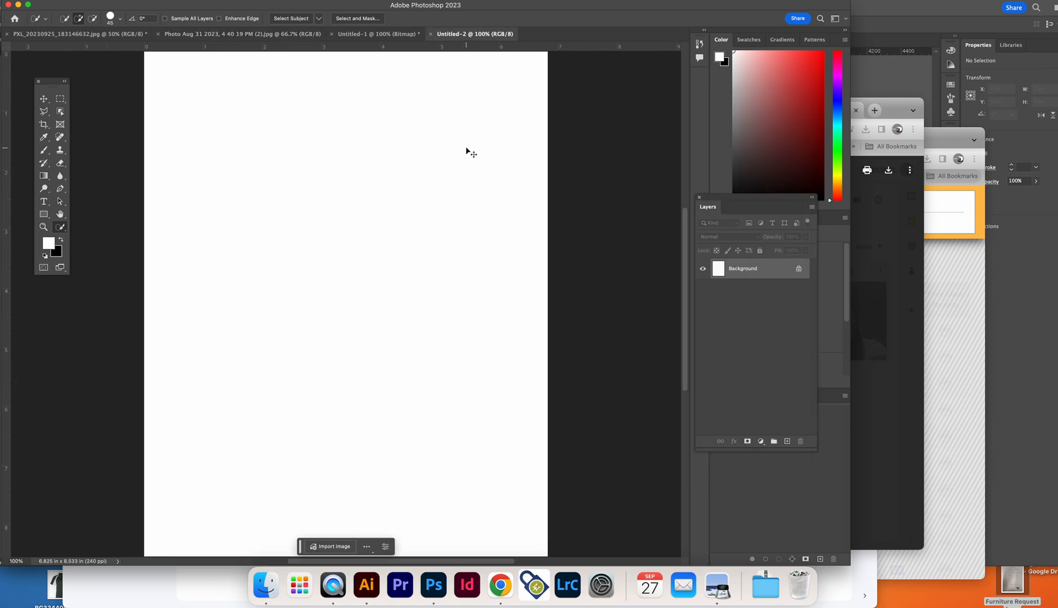
- Paste the photo with the cut-out ball carrier into the new document and convert it to Grayscale, discarding the color information
key("super+v")
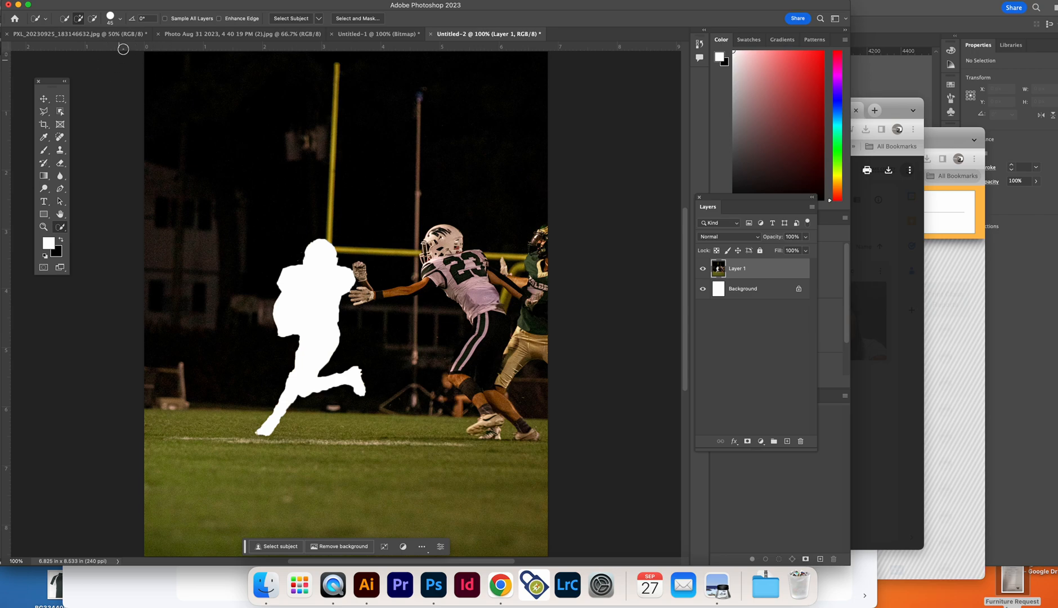
left_click(101, 0)
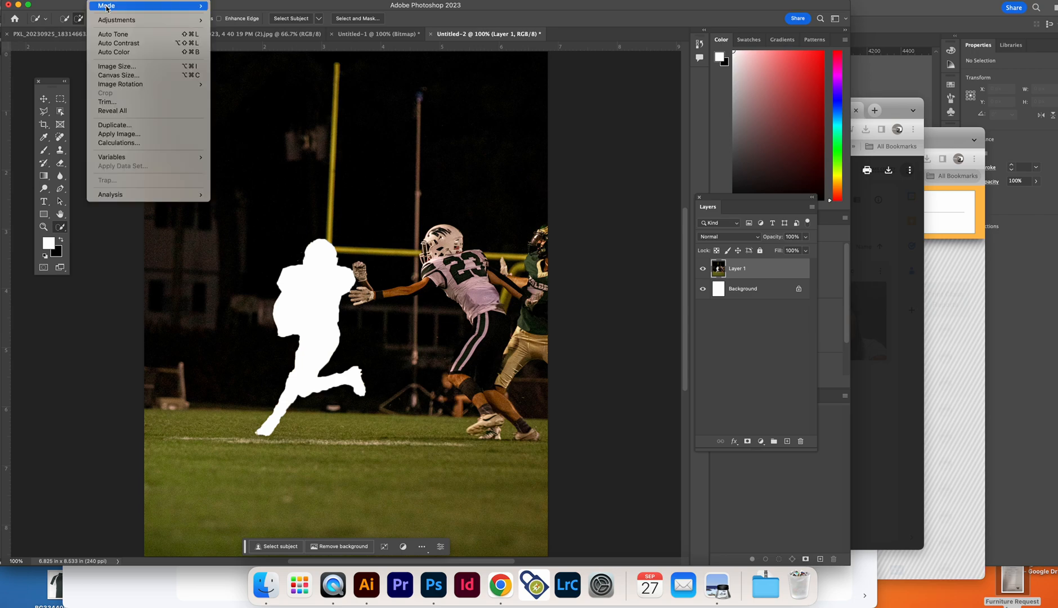
mouse_move(168, 5)
left_click(263, 18)
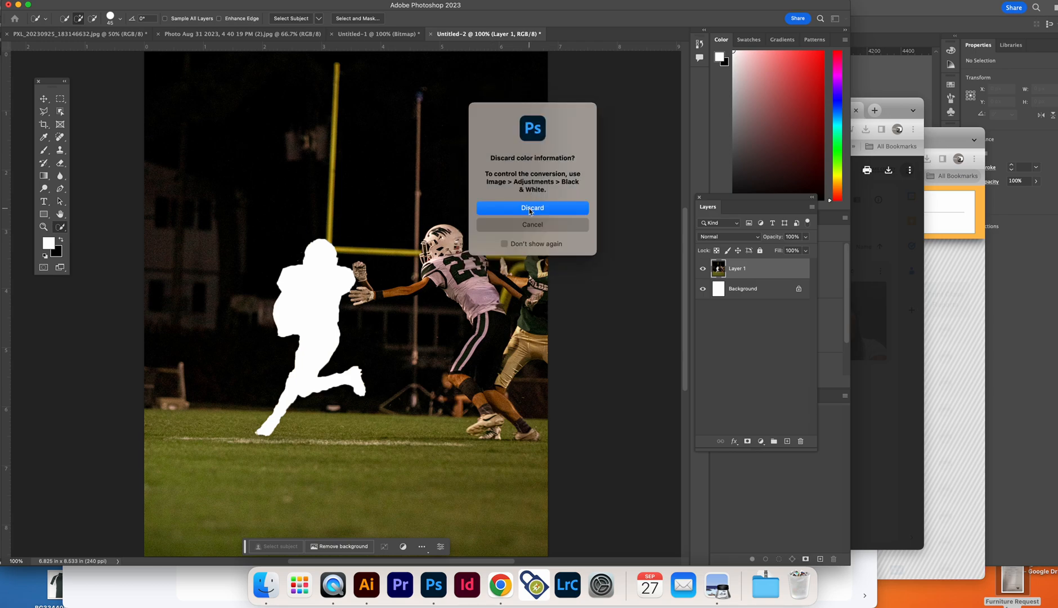
left_click(530, 209)
- Convert the image to a Bitmap at 240 pixels/inch with a halftone screen of 45 lines/inch, 22.5 degrees and round shape
left_click(102, 0)
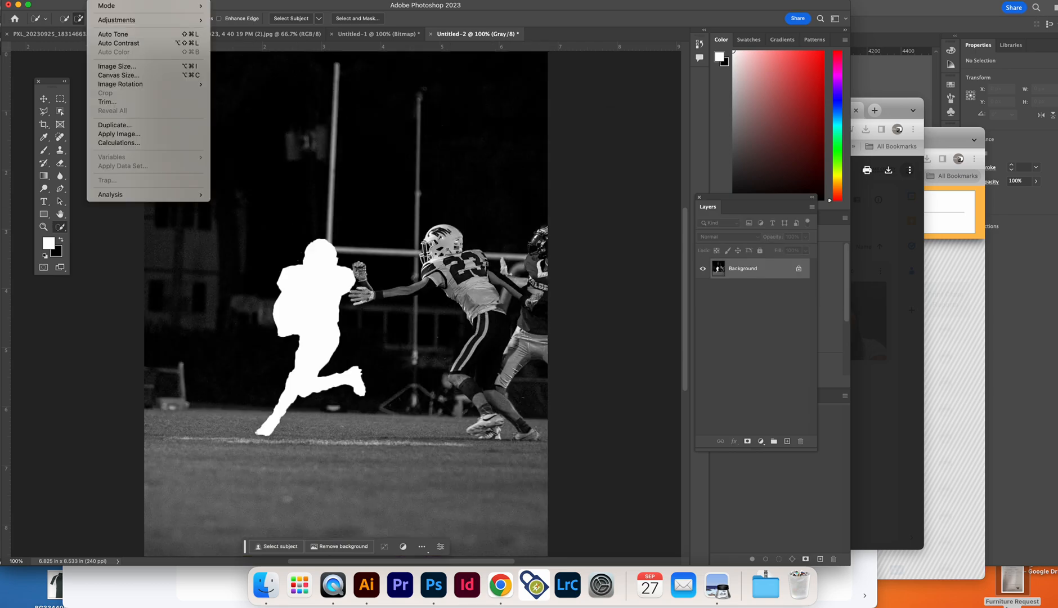
mouse_move(112, 9)
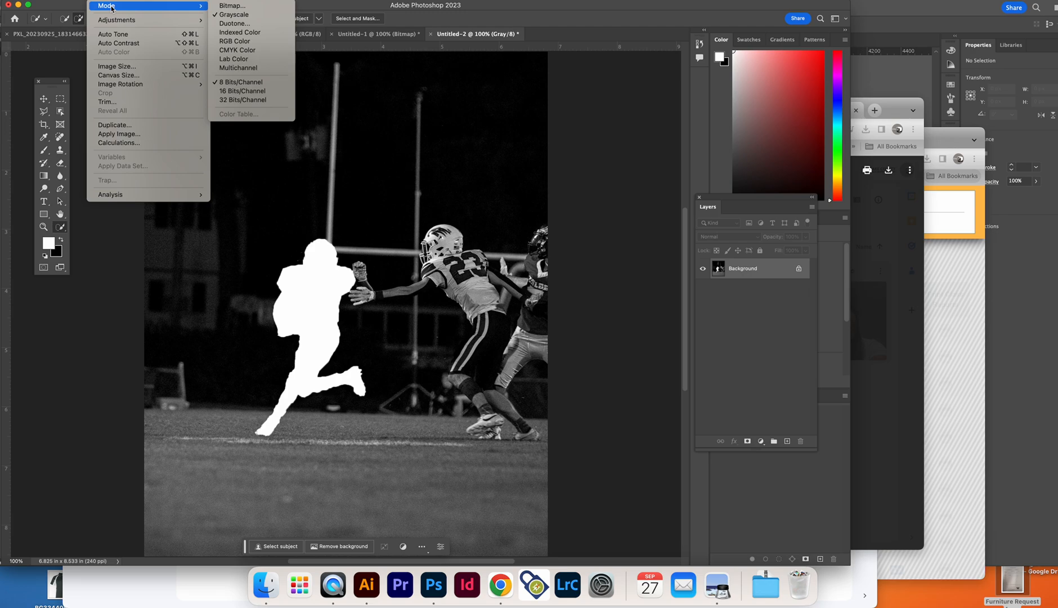
left_click(243, 5)
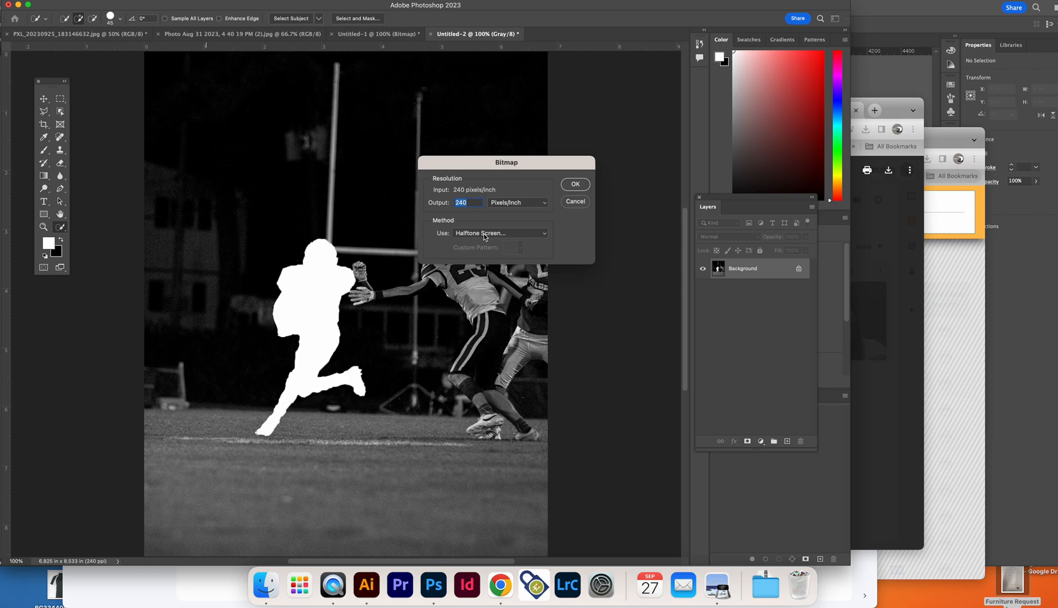
left_click(582, 190)
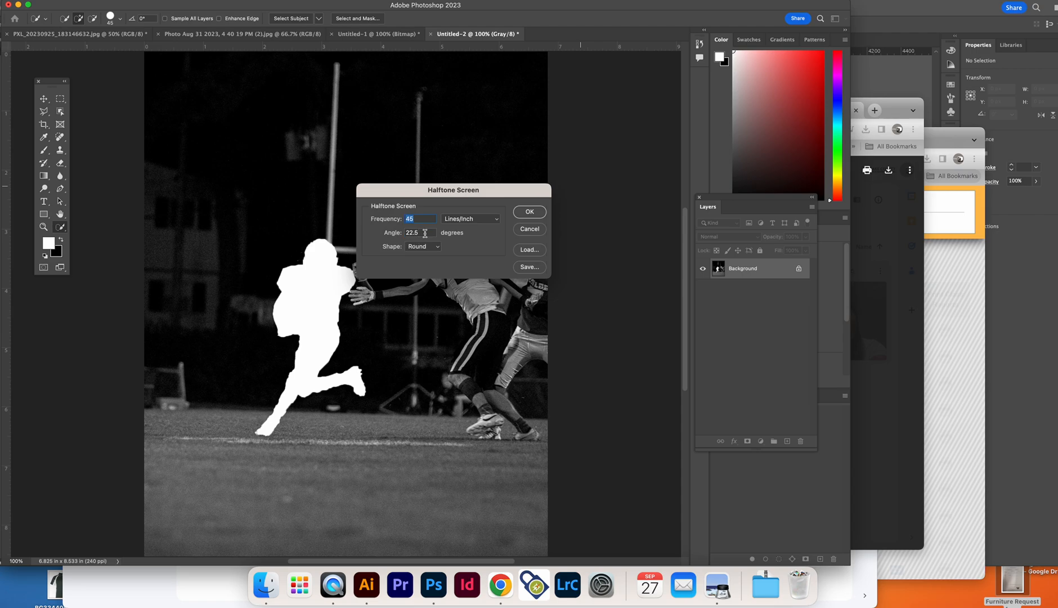
left_click(527, 213)
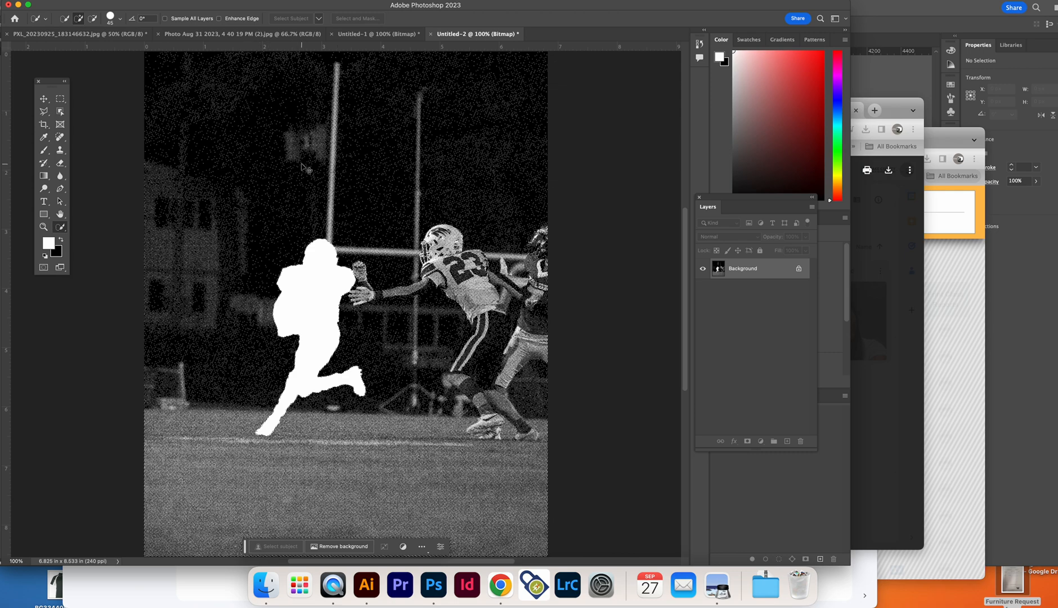
- Copy the whole halftone image and paste it into the original football photo after unlocking its background as Layer 0
key("super+a")
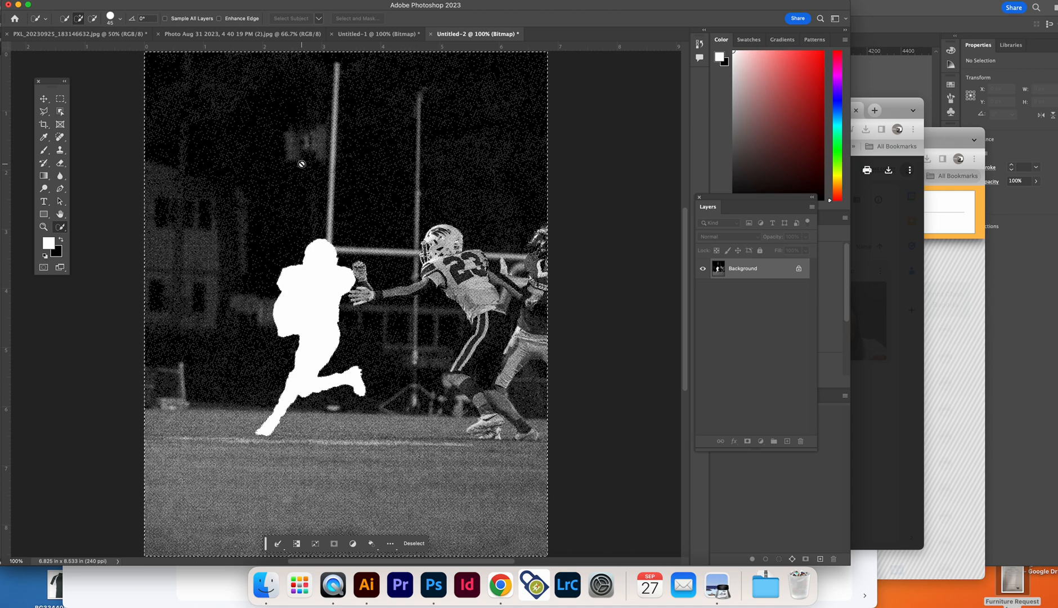
left_click(271, 33)
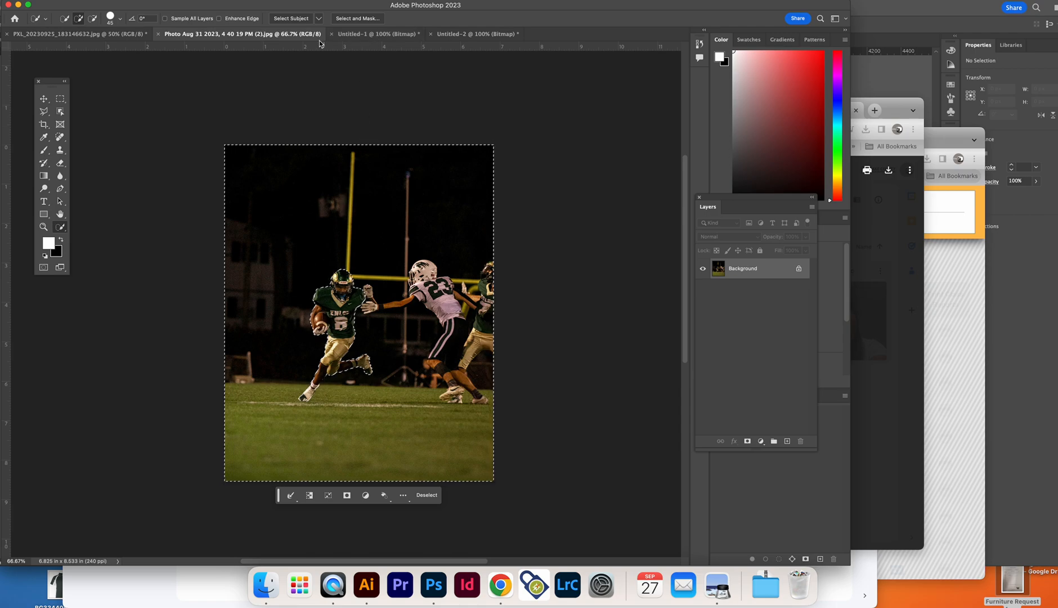
left_click(371, 34)
left_click(242, 34)
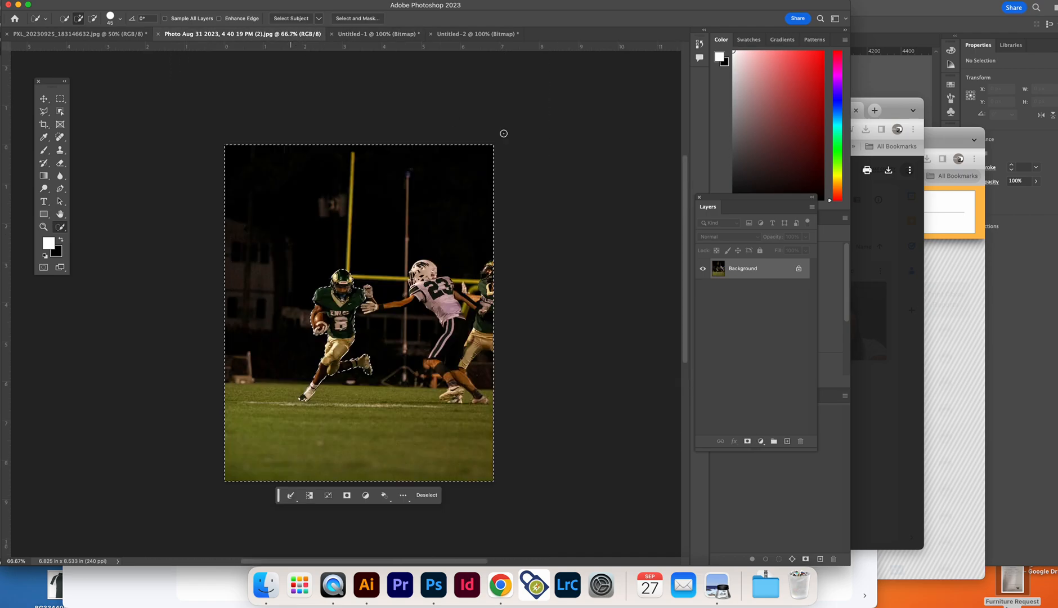
double_click(755, 267)
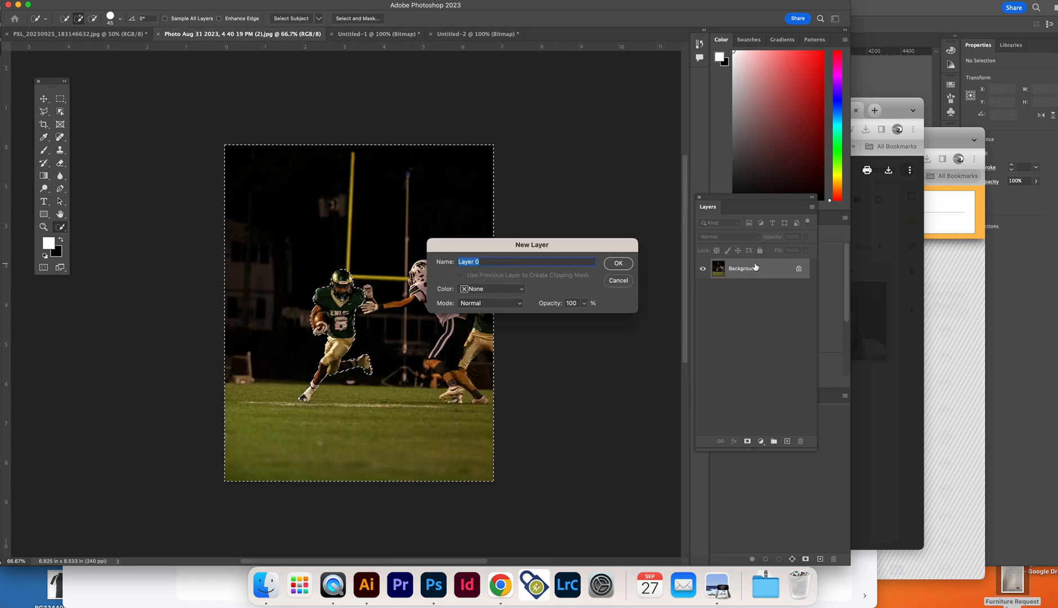
left_click(619, 263)
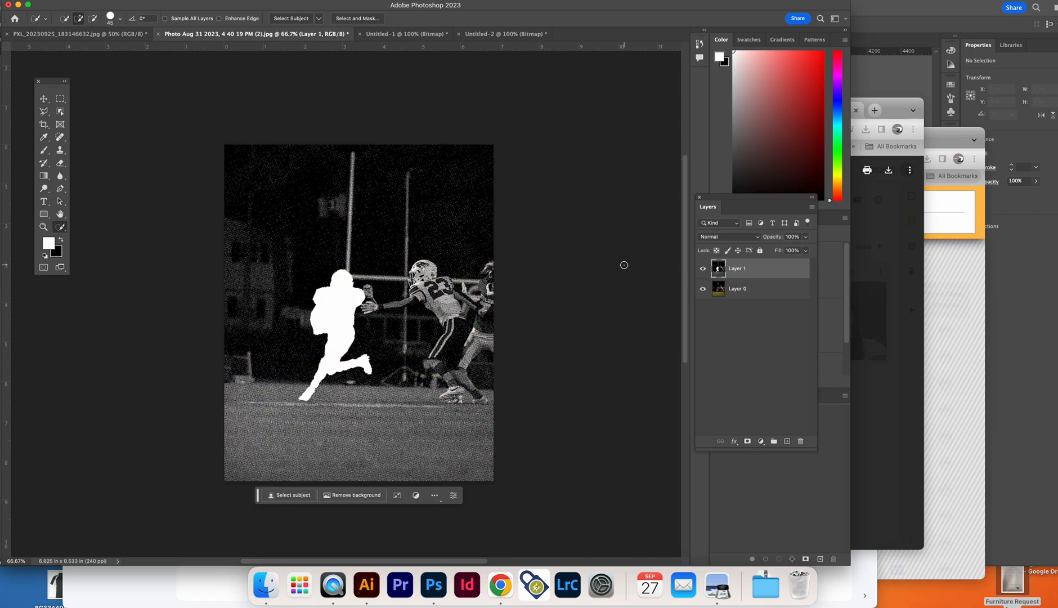
- Move the pasted halftone layer below Layer 0 and rename it Halftone screen
scroll(623, 265, "left", 5)
scroll(623, 265, "up", 2)
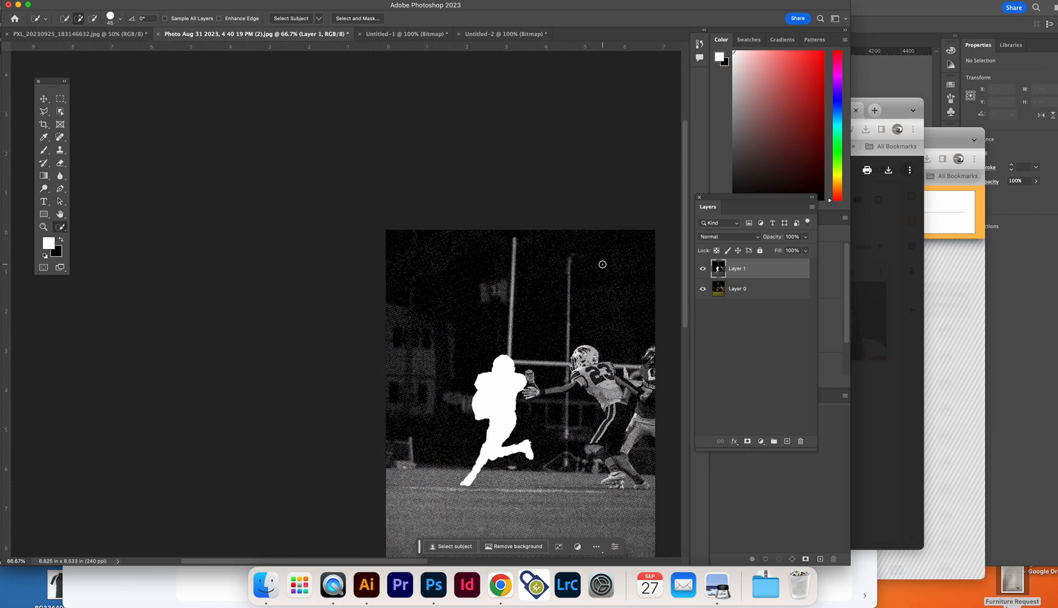
left_click_drag(770, 275, 764, 299)
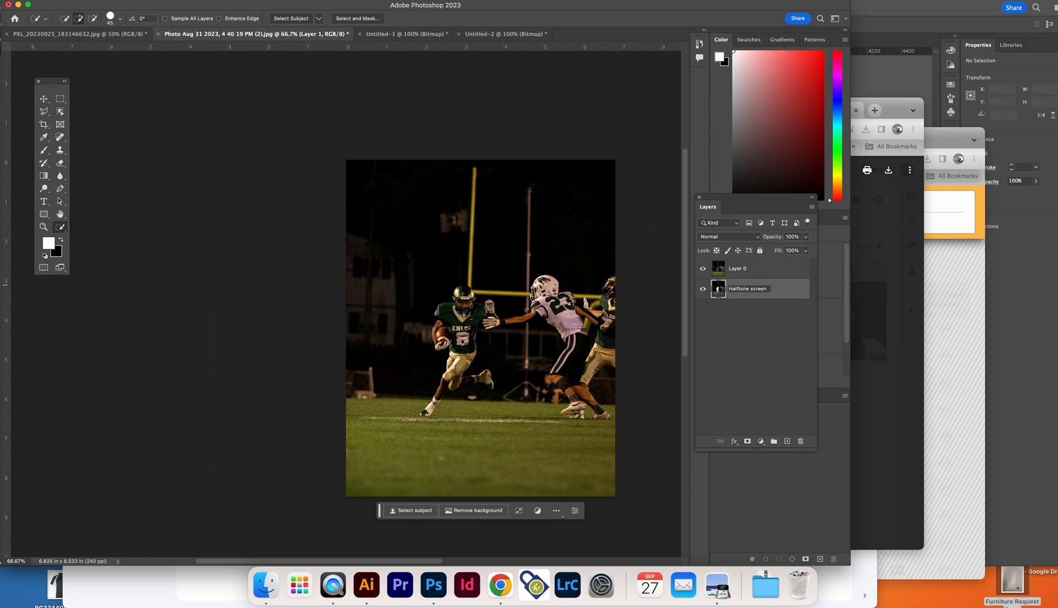
key("Return")
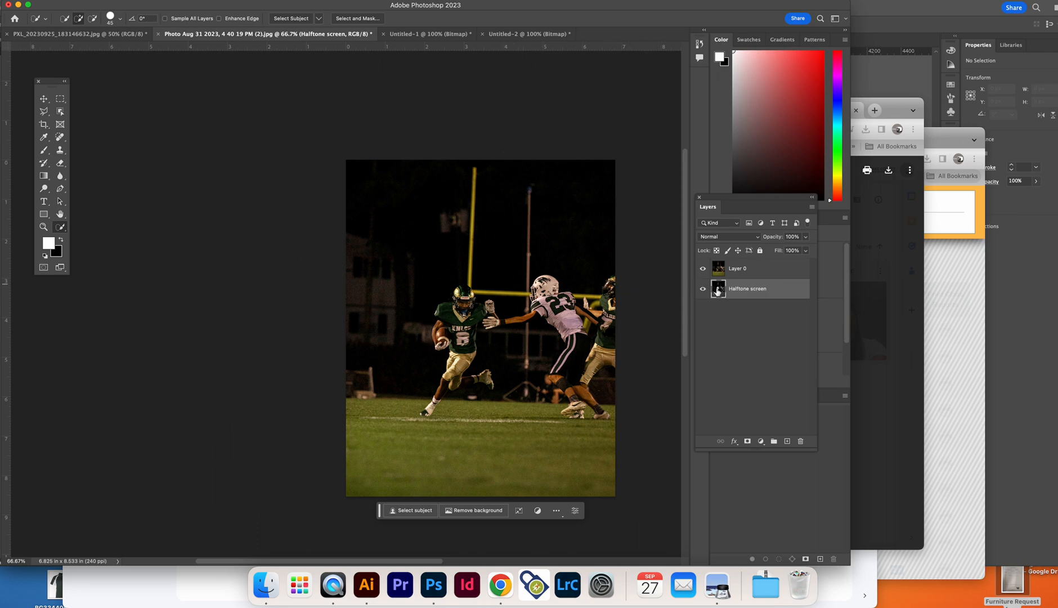
- Hide Layer 0 and select the white ball carrier silhouette on the Halftone screen layer with the Magic Wand tool
left_click(702, 271)
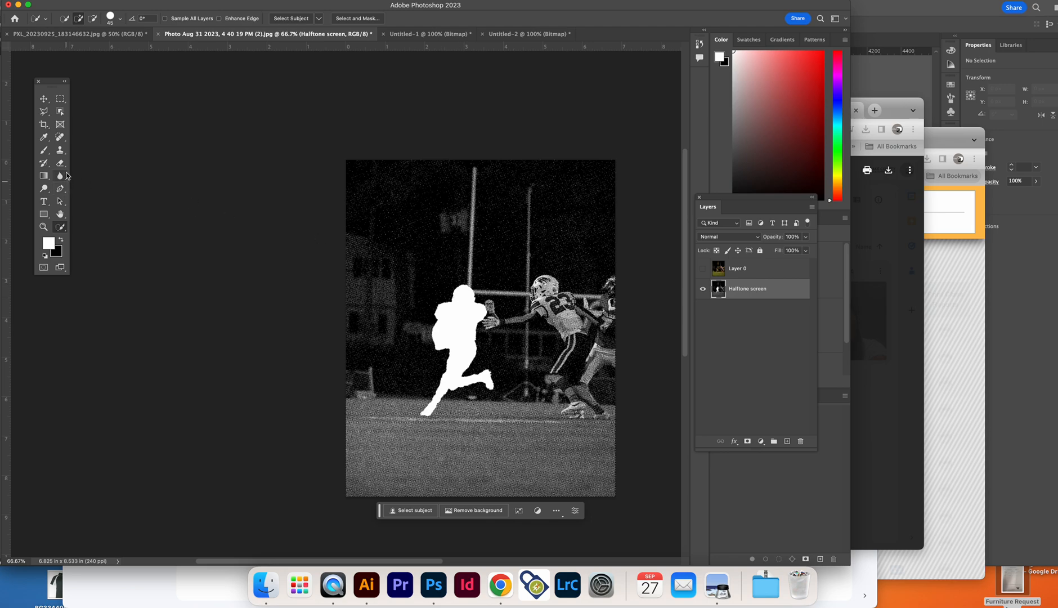
left_click(61, 226)
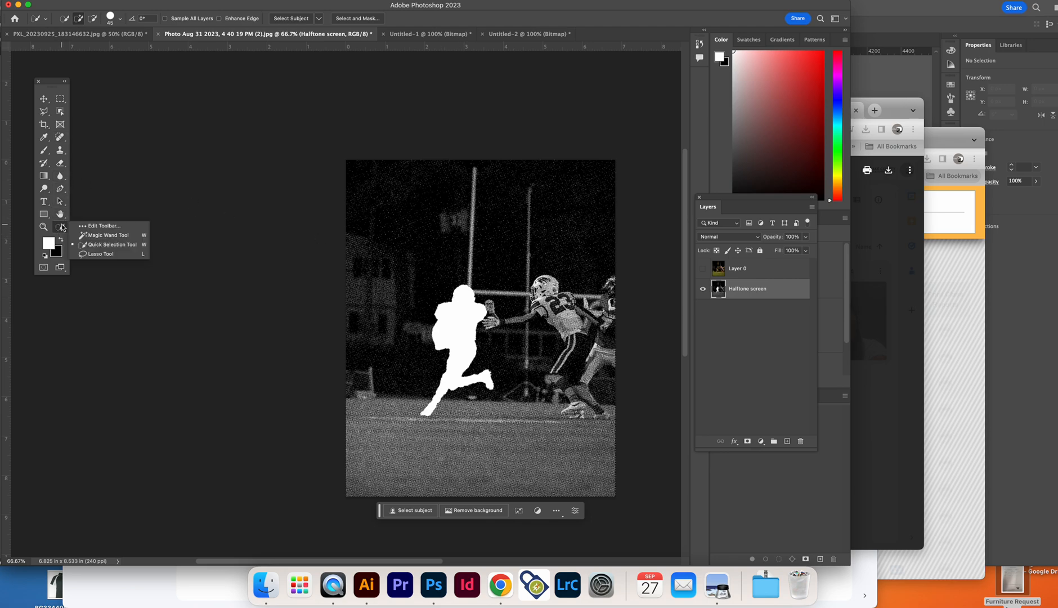
left_click(97, 226)
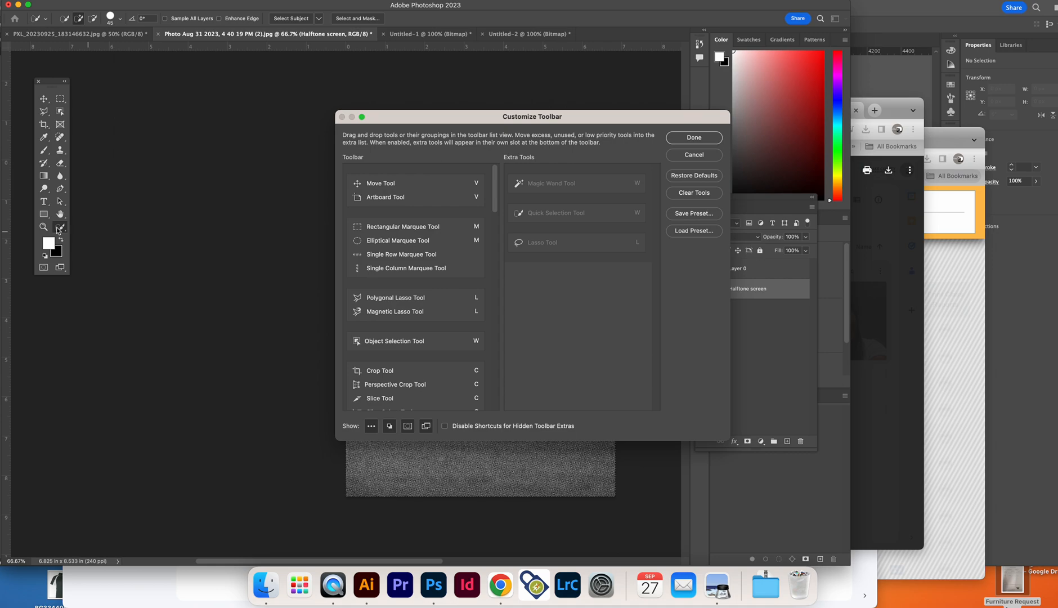
left_click(683, 156)
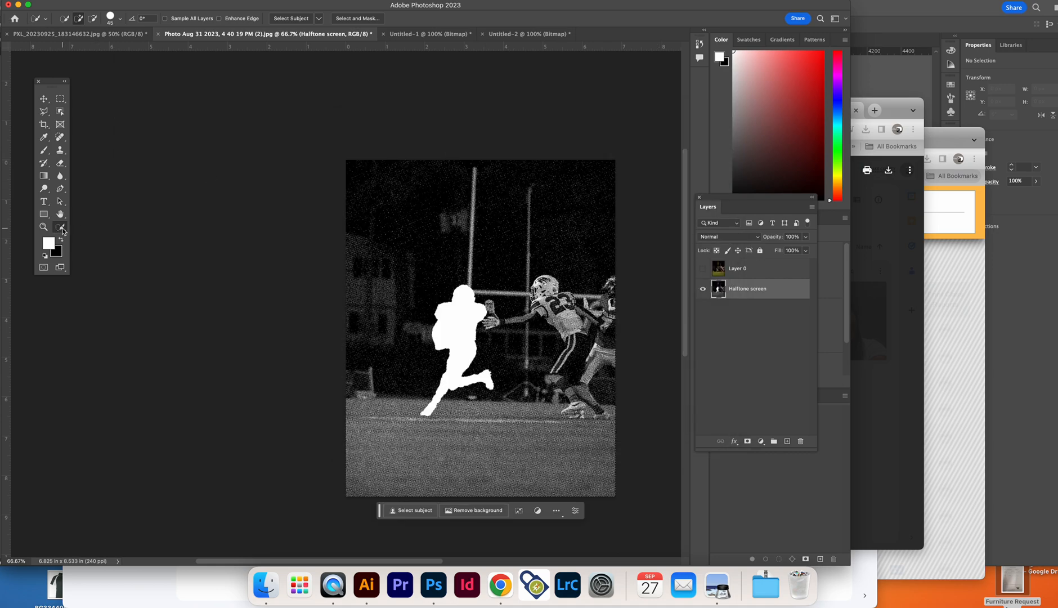
left_click(61, 226)
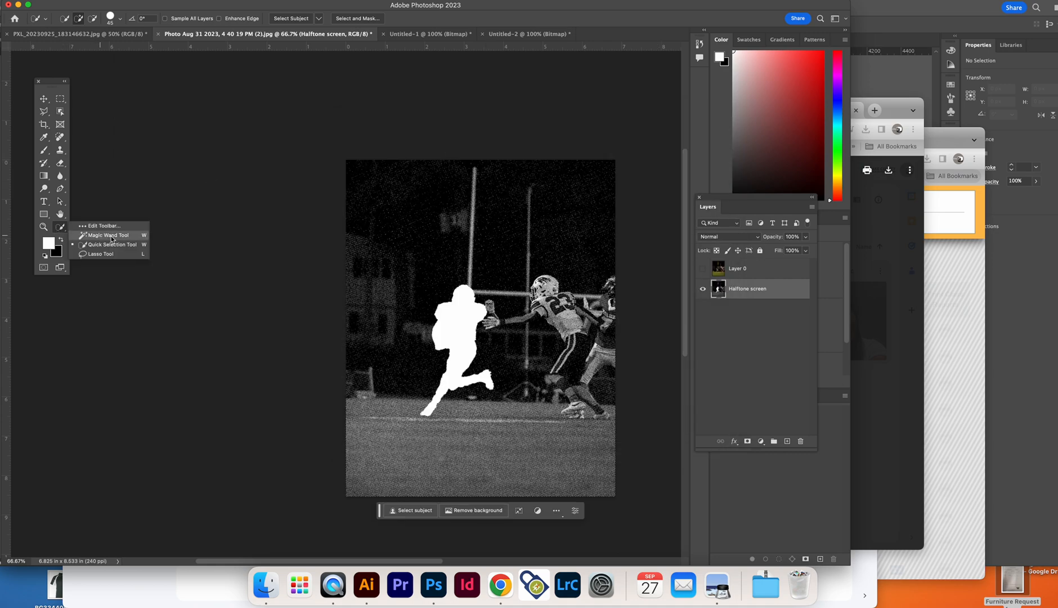
left_click(118, 235)
left_click(472, 325)
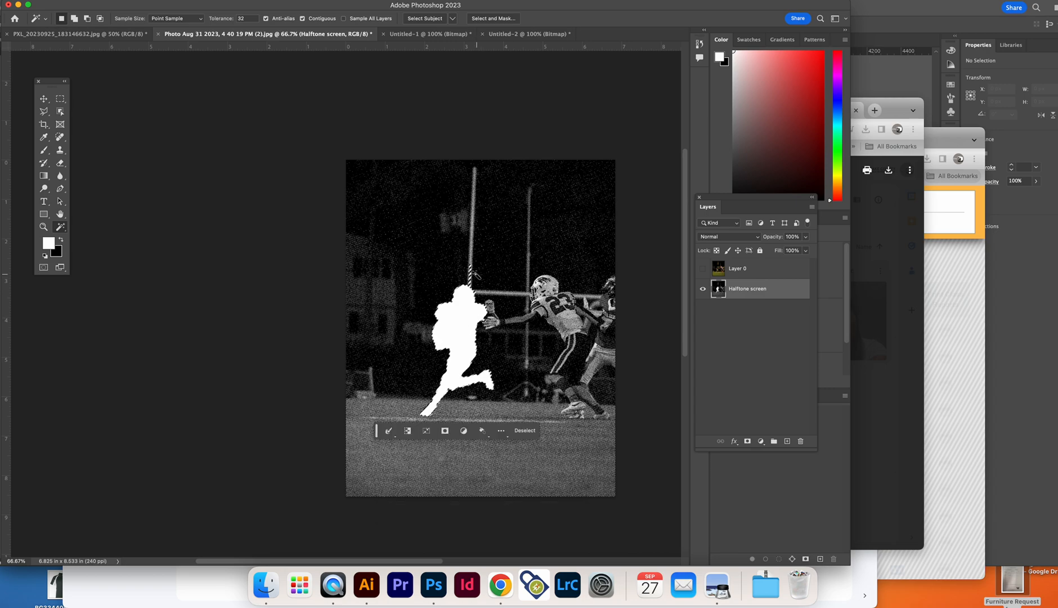
- Show Layer 0 again and add a layer mask to it from the ball carrier selection
left_click(702, 268)
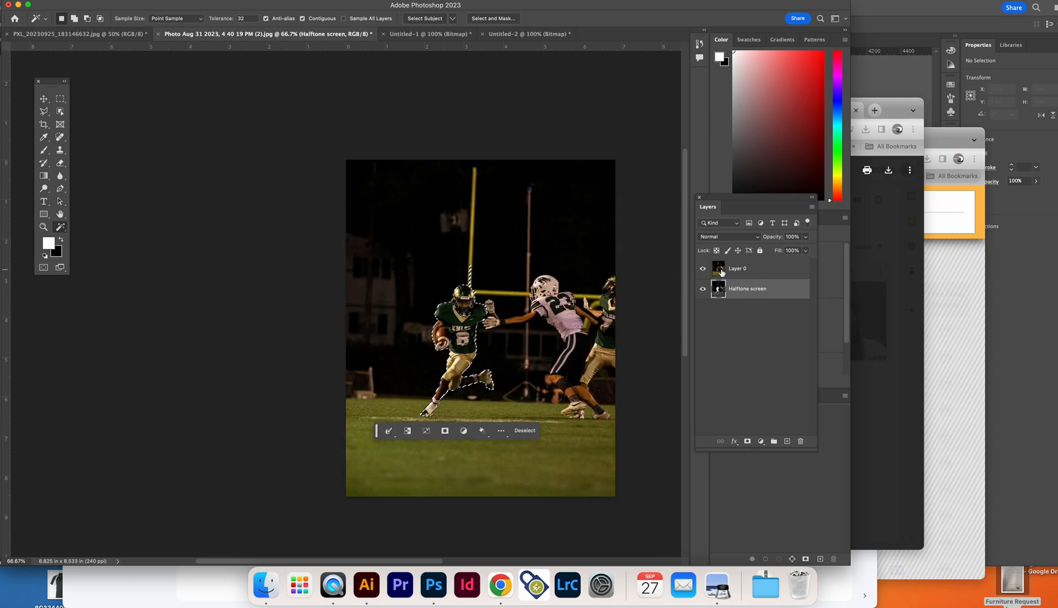
left_click(741, 271)
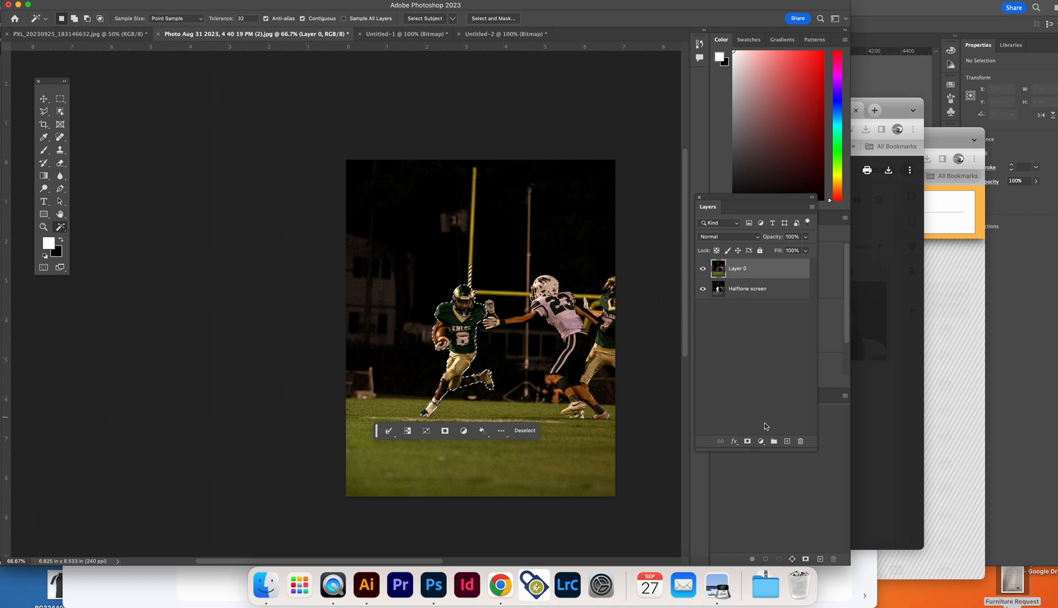
left_click(747, 441)
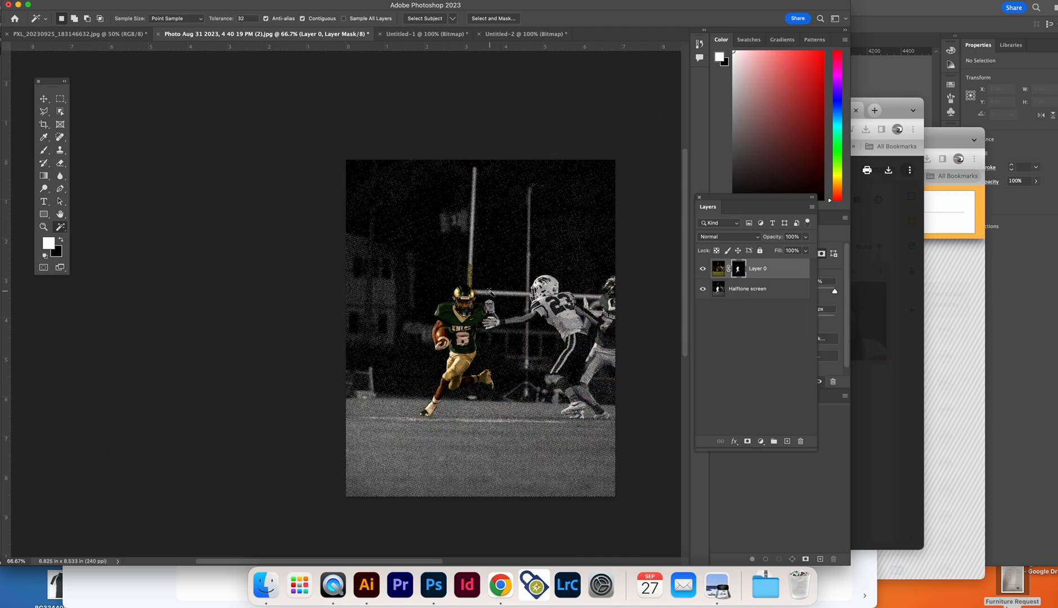
- Inspect the masked ball carrier up close, undo the layer mask on Layer 0, then reapply the mask and undo it again
key("super+plus")
key("super+plus")
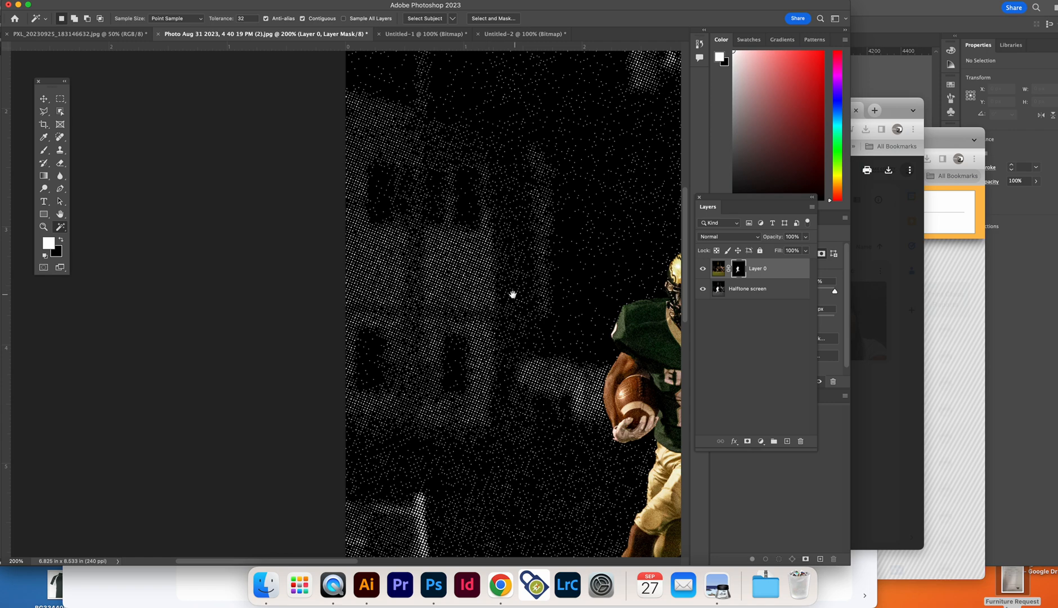
left_click_drag(513, 294, 270, 269)
key("super+z")
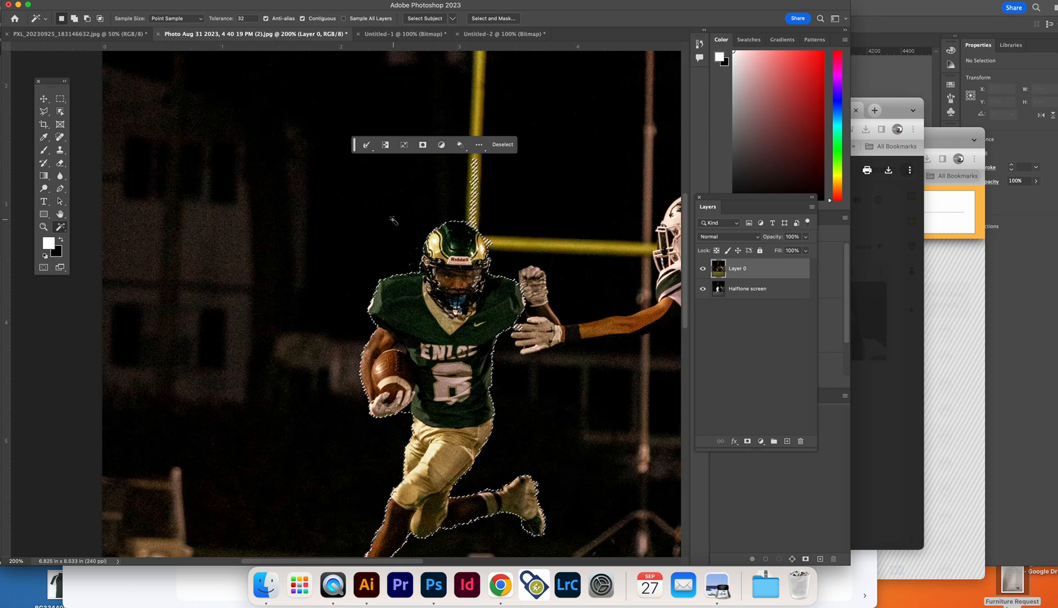
left_click(748, 441)
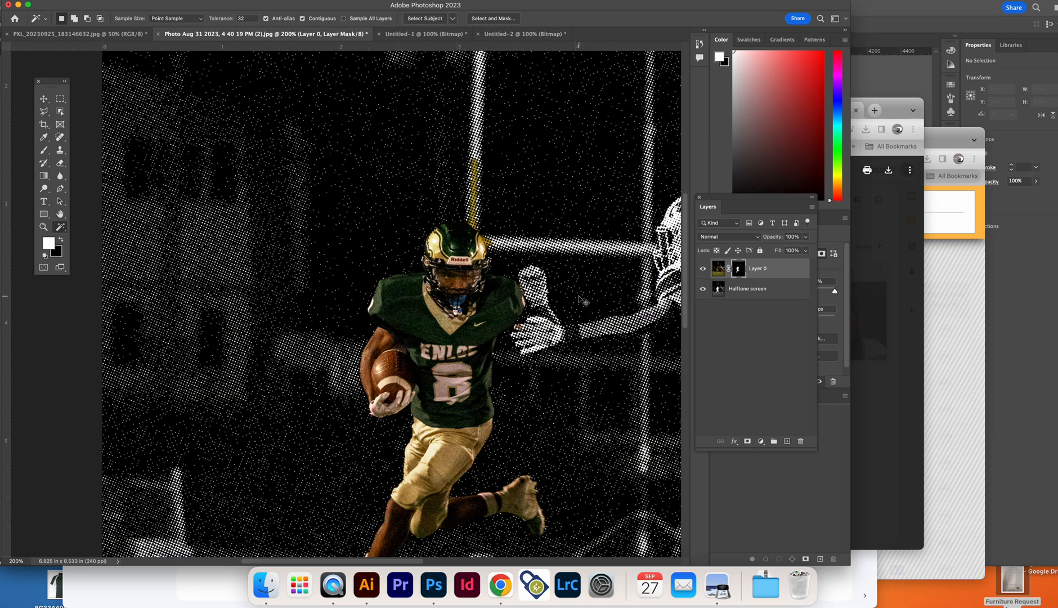
key("super+z")
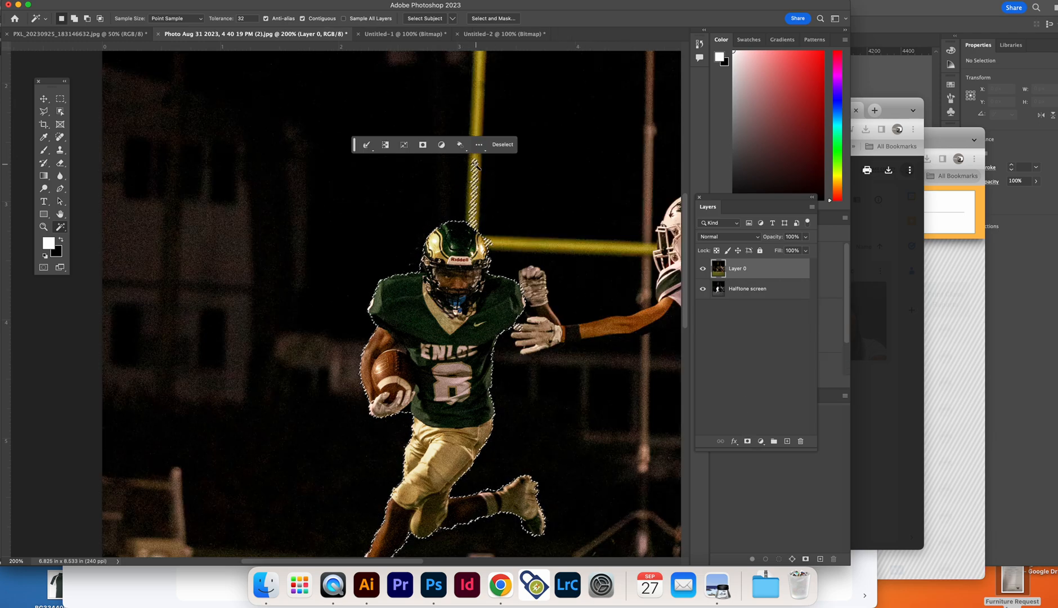
- Subtract the goalpost strip above the helmet with the Quick Selection tool and try refining the selection beneath the ball carrier's trailing leg
left_click(60, 98)
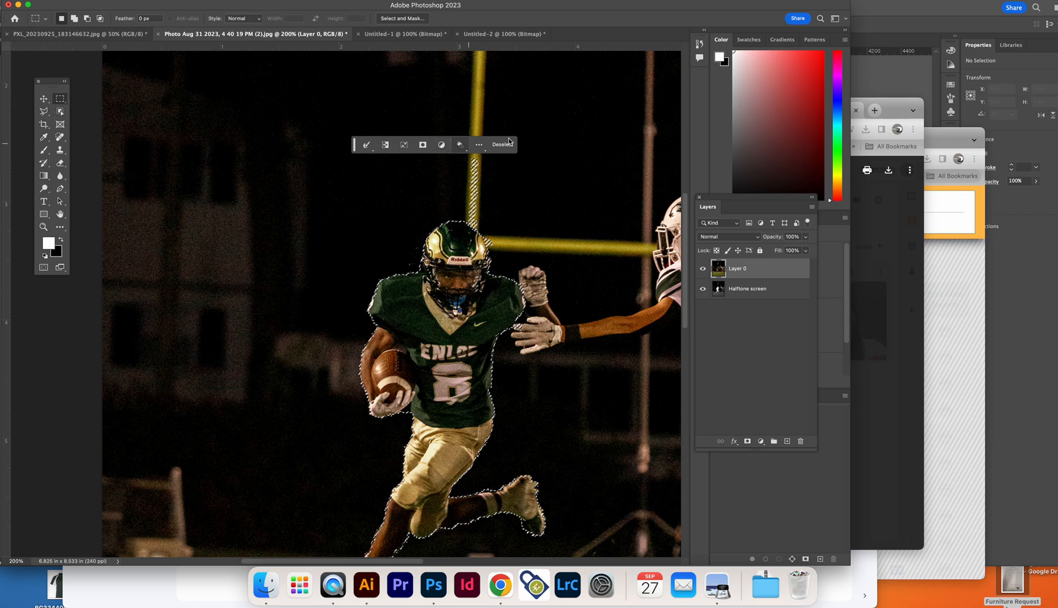
left_click(61, 227)
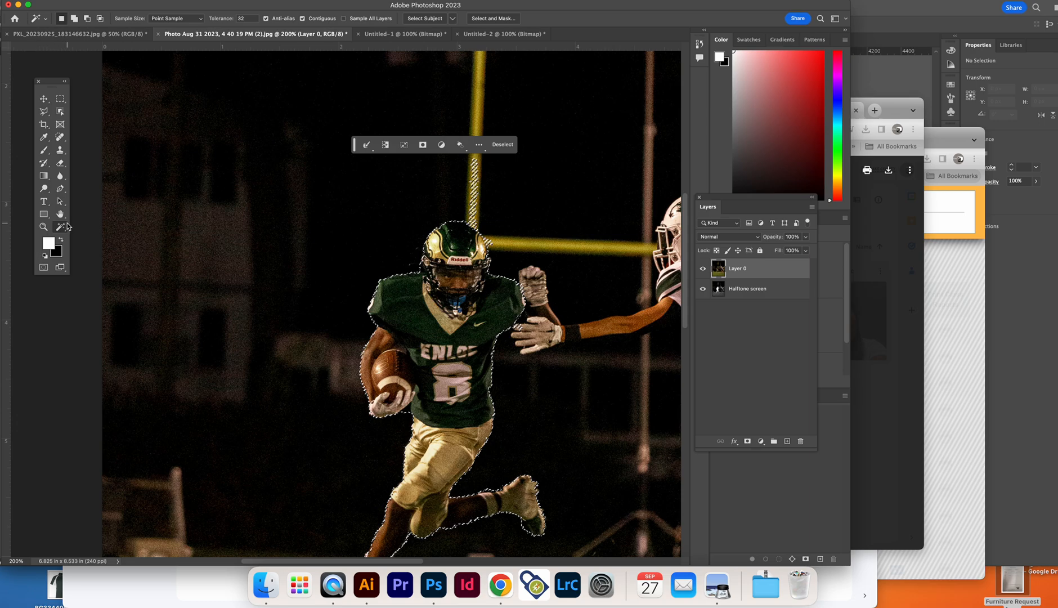
right_click(66, 224)
left_click(110, 236)
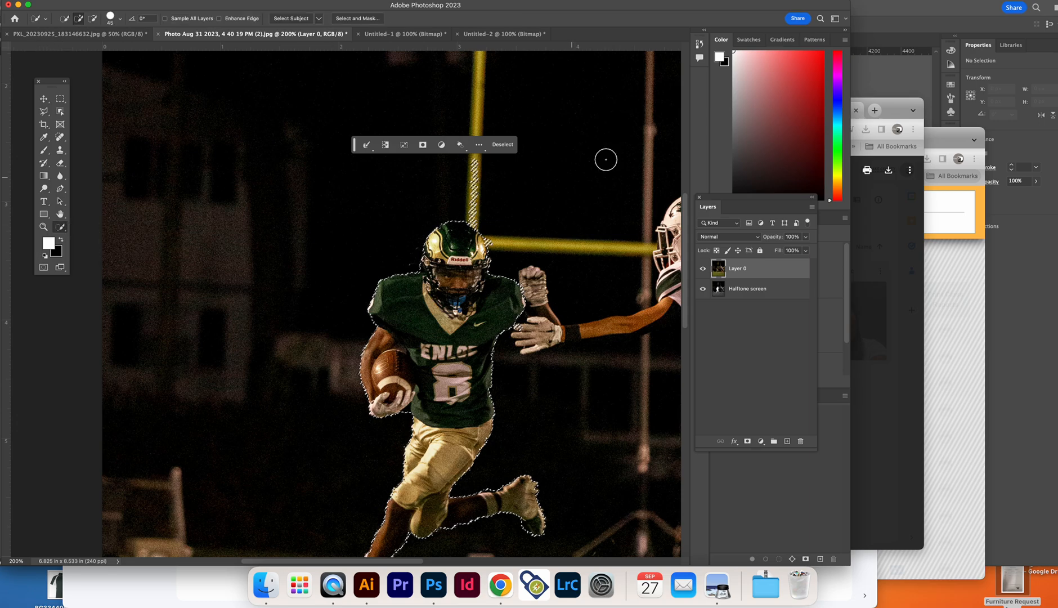
left_click(475, 171, "alt")
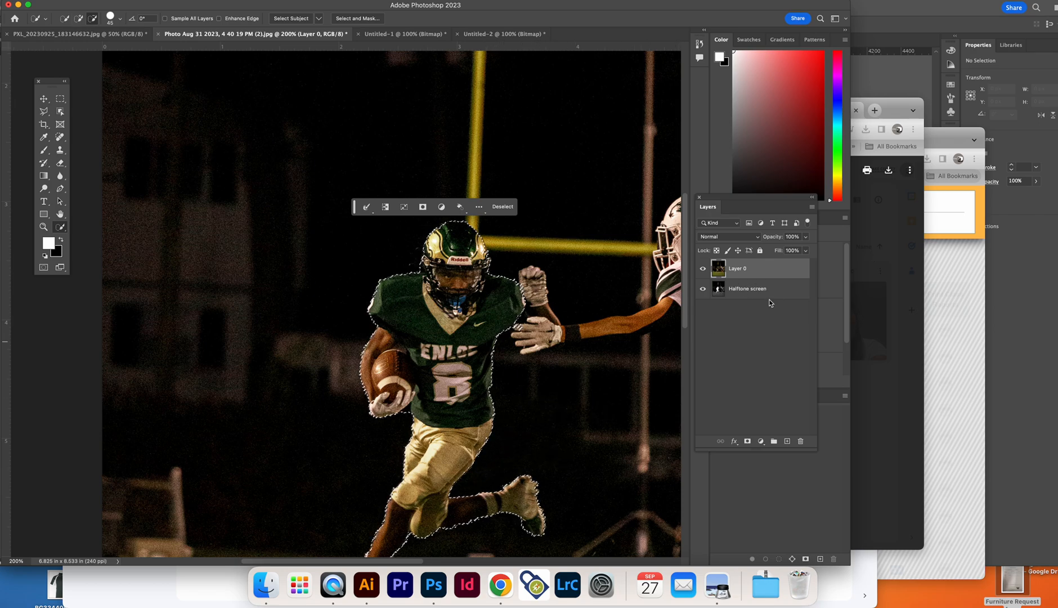
mouse_move(466, 549)
left_mouse_down()
mouse_move(479, 529)
mouse_move(466, 532)
left_mouse_up()
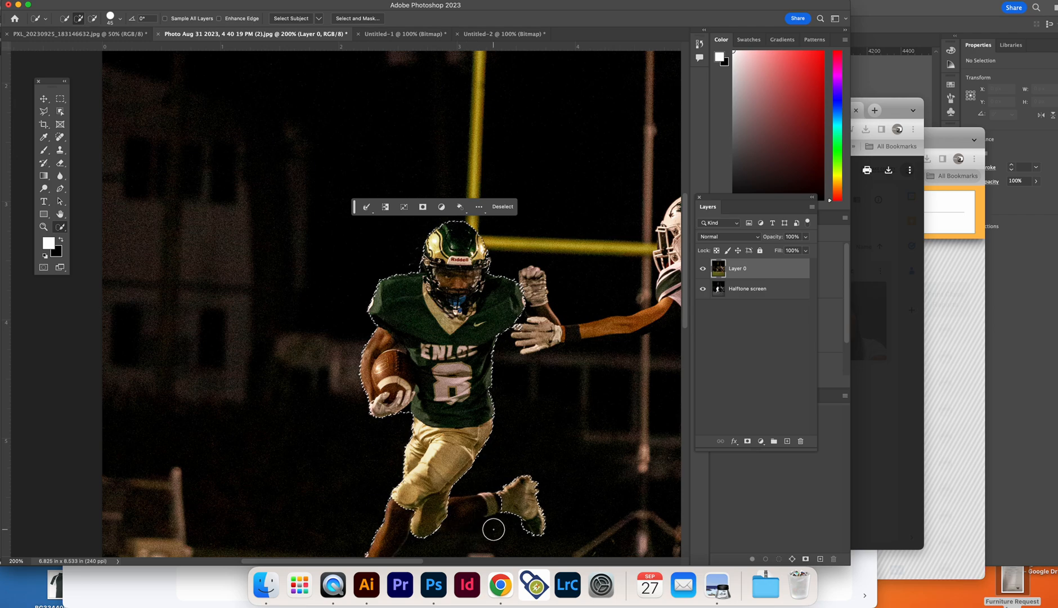
left_click(493, 529)
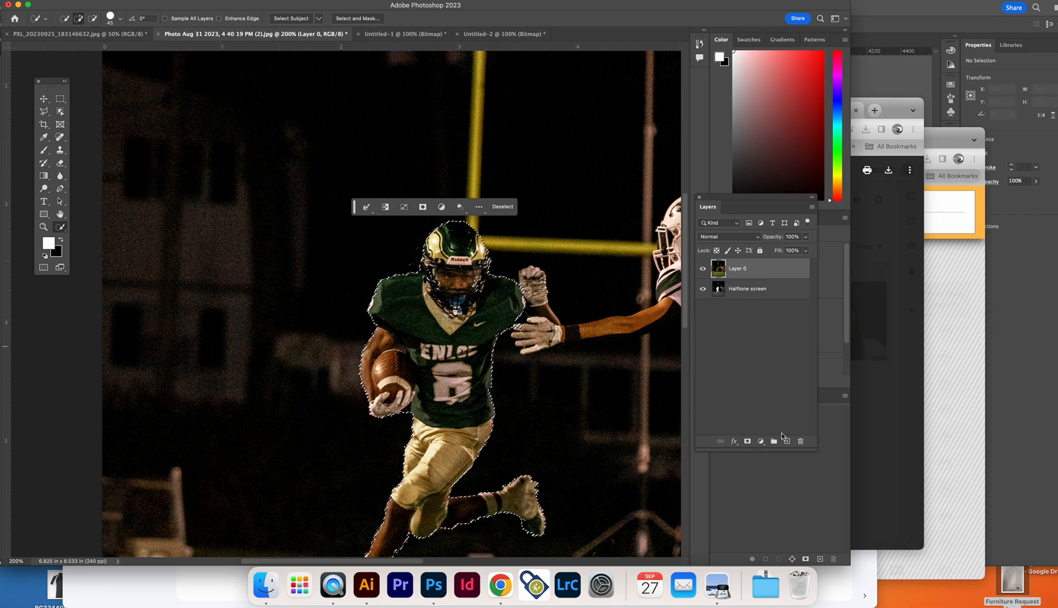
- Mask Layer 0 with the ball carrier selection and hide the Halftone screen layer to isolate the color player
left_click(747, 440)
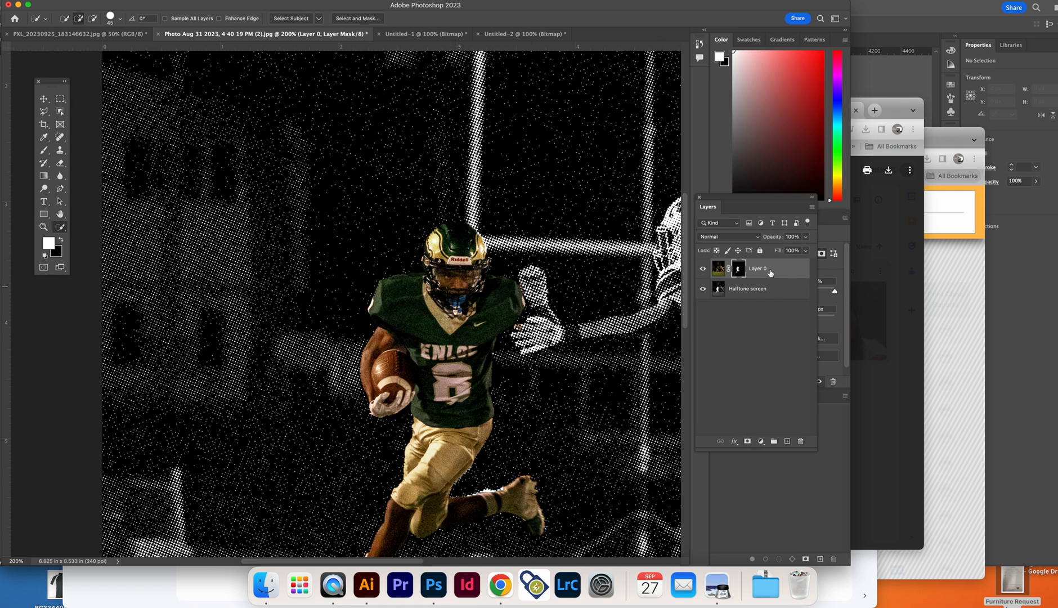
left_click(701, 270)
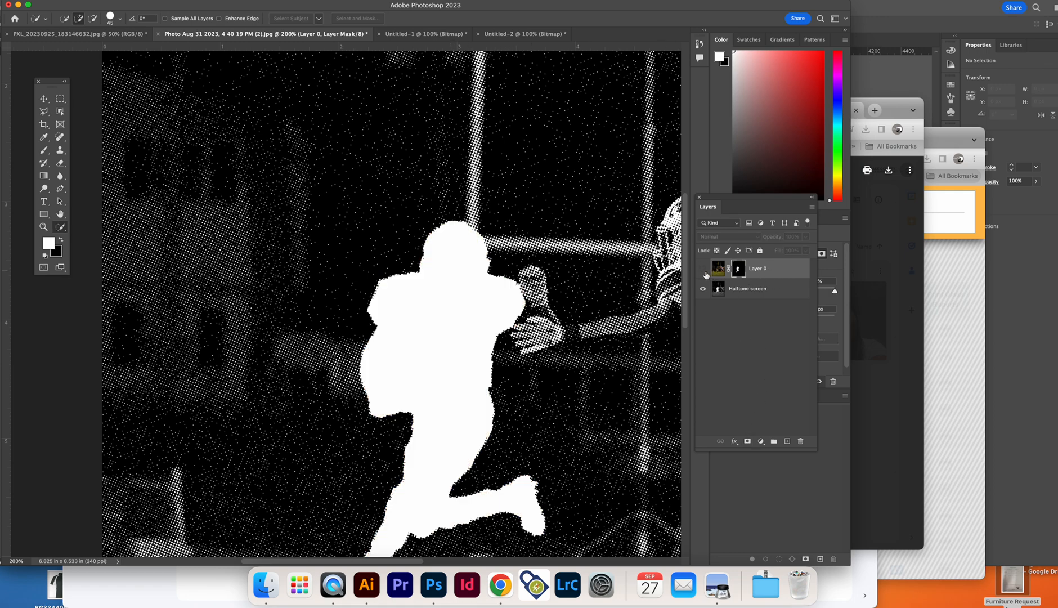
left_click(702, 269)
left_click(702, 289)
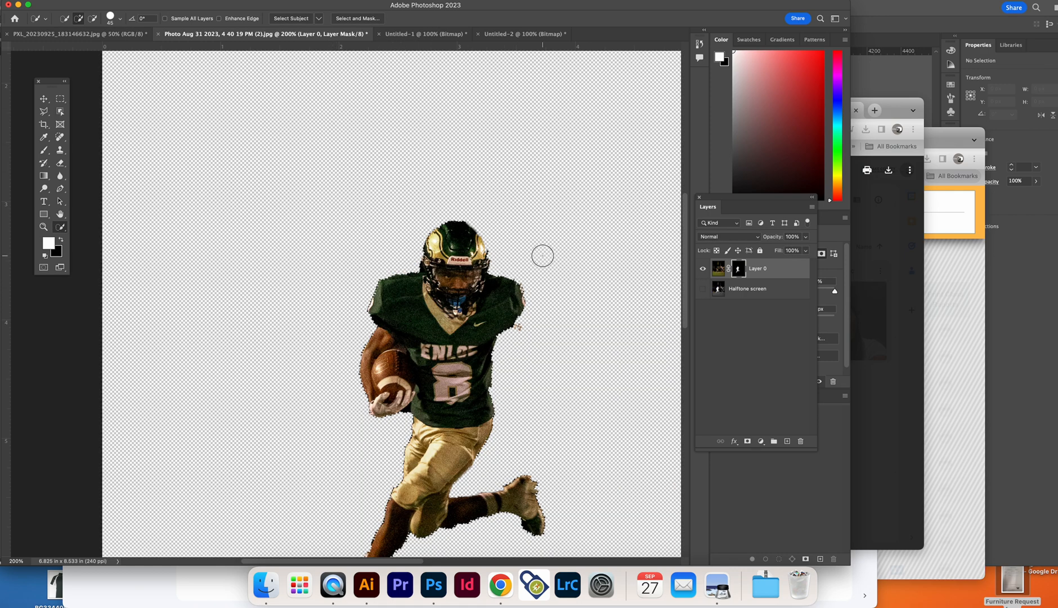
- Paint white on Layer 0's mask with an 80 px brush to restore the helmet's crown and the shoulder edges
left_click(462, 307, "super")
left_click(461, 307, "super")
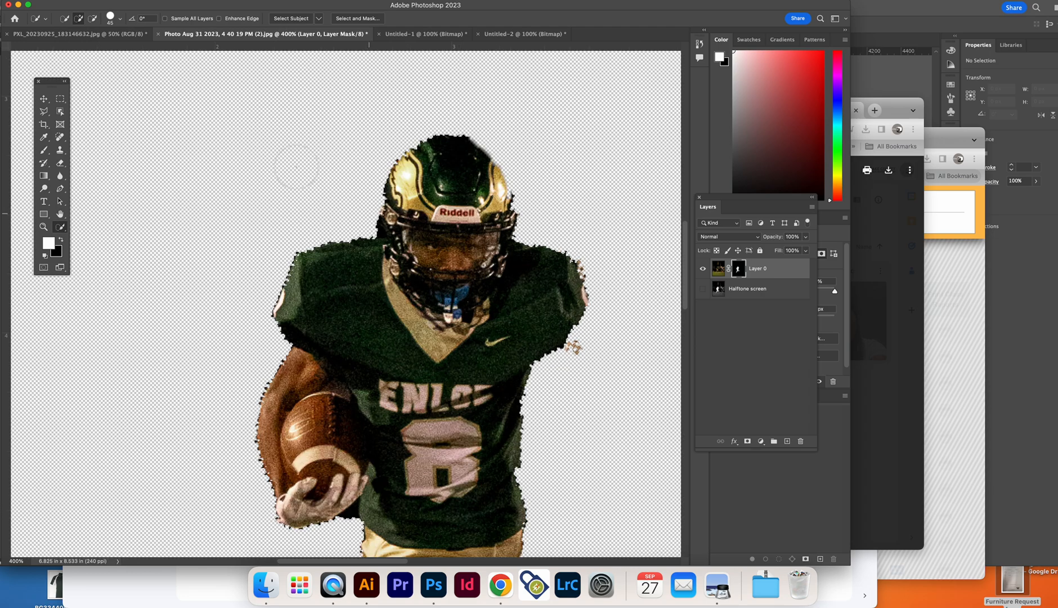
left_click(44, 150)
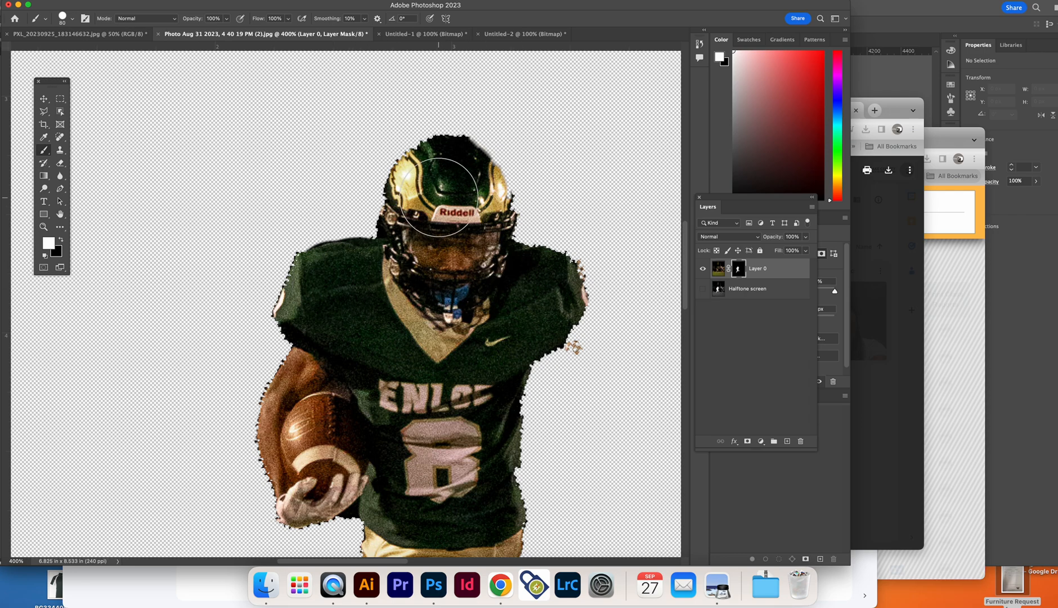
mouse_move(430, 183)
left_mouse_down()
mouse_move(455, 169)
mouse_move(479, 197)
mouse_move(479, 225)
left_mouse_up()
mouse_move(554, 305)
left_mouse_down()
mouse_move(524, 278)
mouse_move(534, 307)
mouse_move(523, 324)
mouse_move(342, 330)
mouse_move(330, 300)
mouse_move(315, 296)
mouse_move(326, 295)
left_mouse_up()
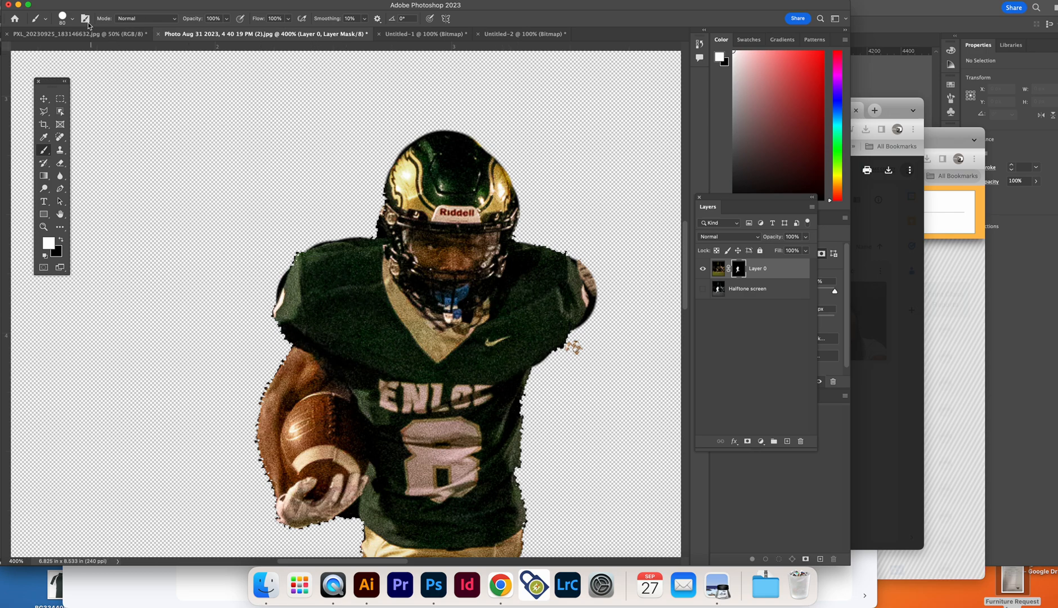
- Flatten the brush tip into a narrow ellipse angled at 53° and turn on pen pressure for size
left_click(36, 20)
left_click(63, 18)
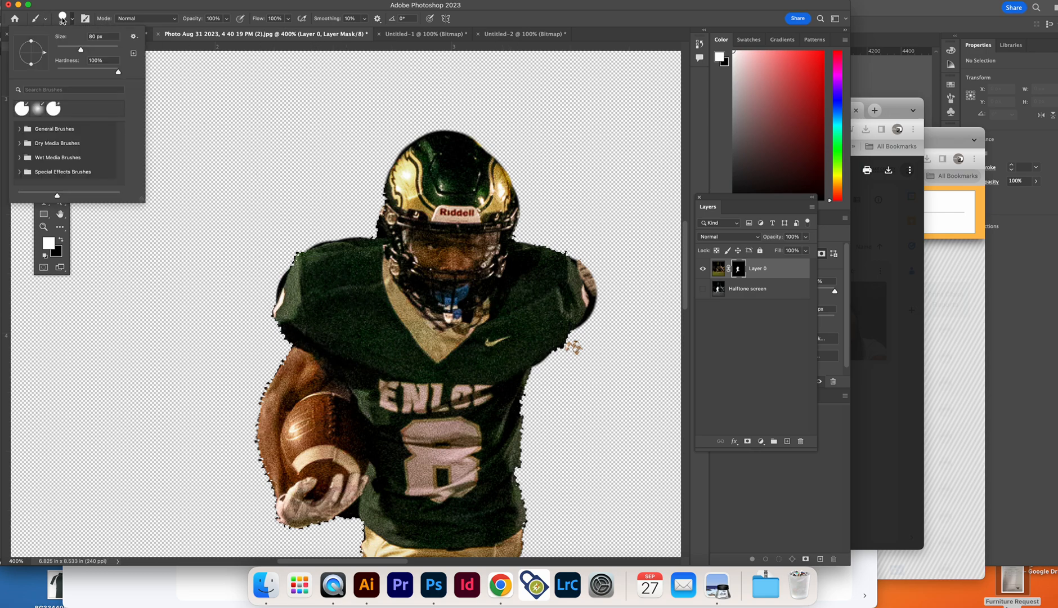
mouse_move(31, 41)
left_mouse_down()
mouse_move(31, 52)
mouse_move(40, 42)
left_mouse_up()
left_click(430, 18)
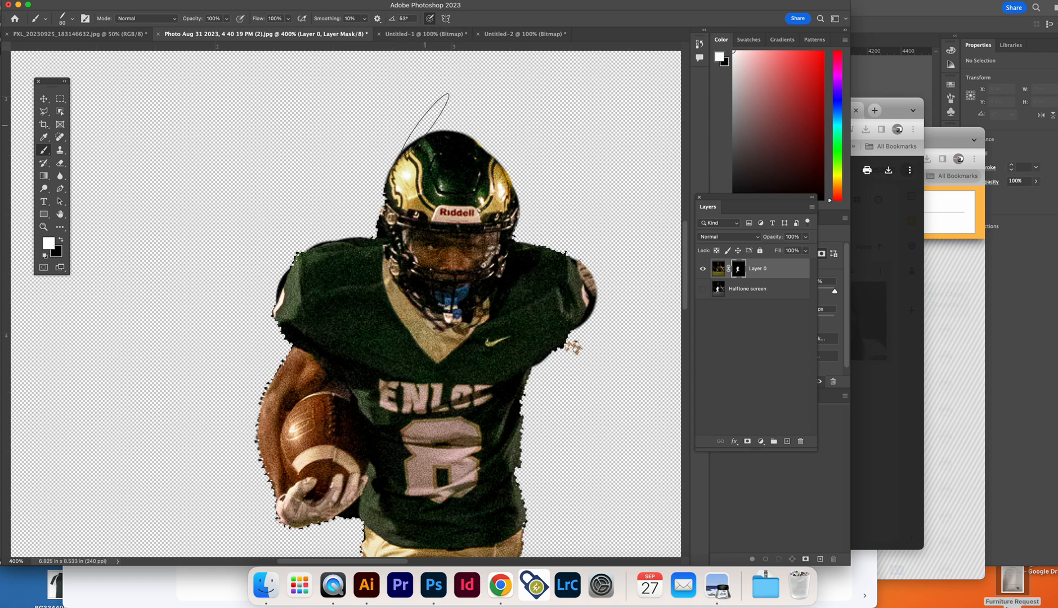
- Reduce the brush size to 35 px and paint the helmet's left edge back in on Layer 0's mask
key("super+equal")
key("super+equal")
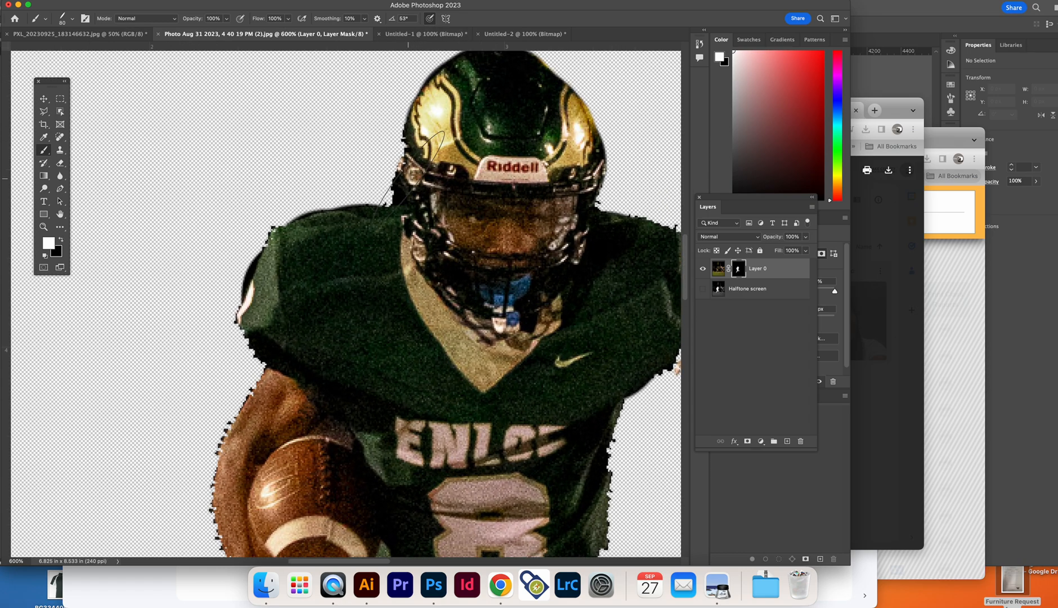
scroll(420, 168, "up", 5)
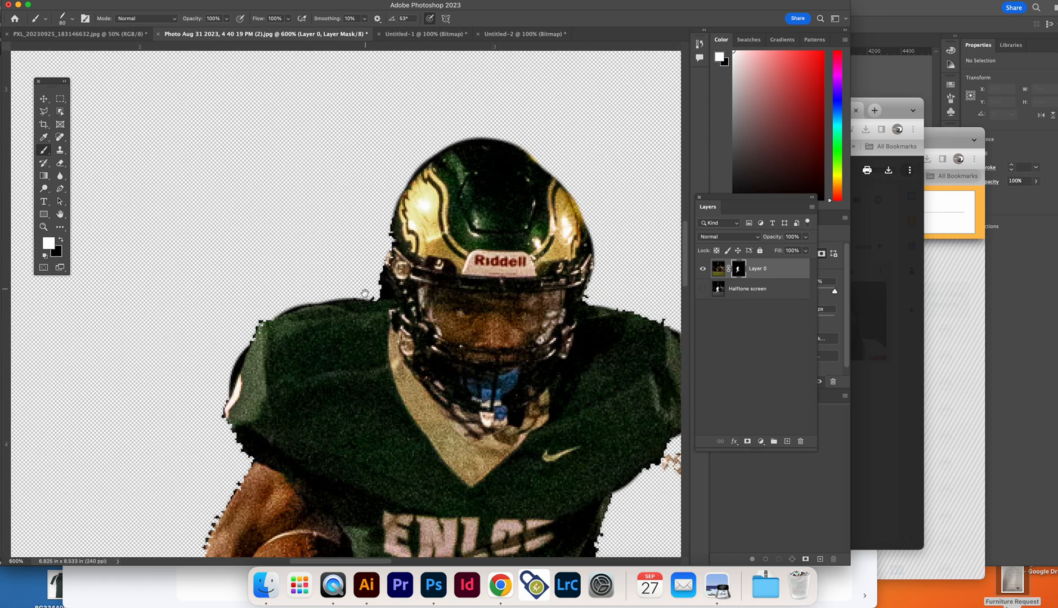
key("bracketleft")
key("bracketleft")
key("bracketleft")
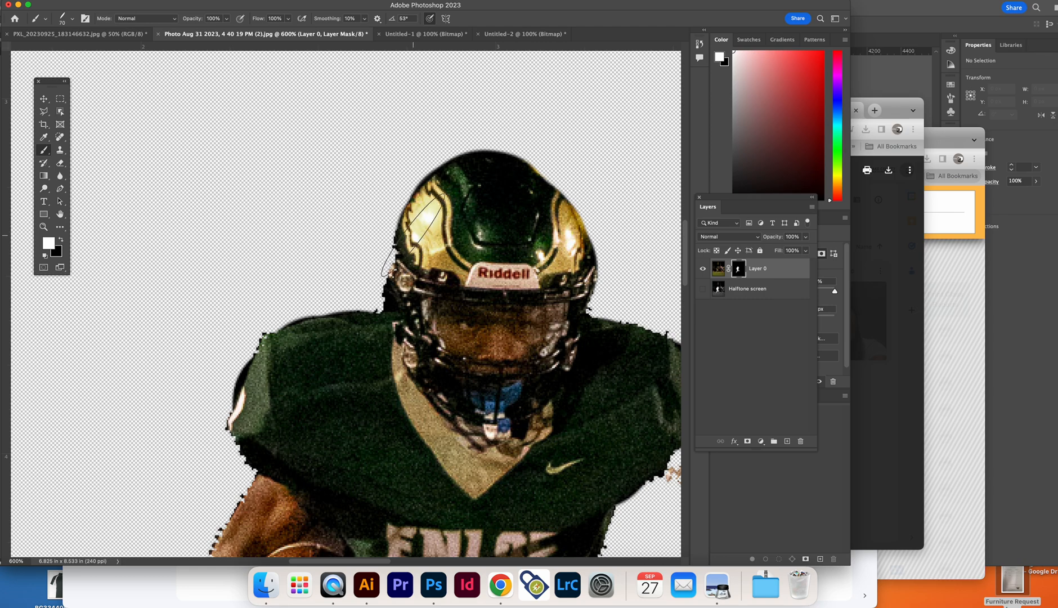
key("bracketleft")
key("bracketleft")
key("bracketleft")
mouse_move(413, 233)
left_mouse_down()
mouse_move(386, 297)
mouse_move(415, 206)
left_mouse_up()
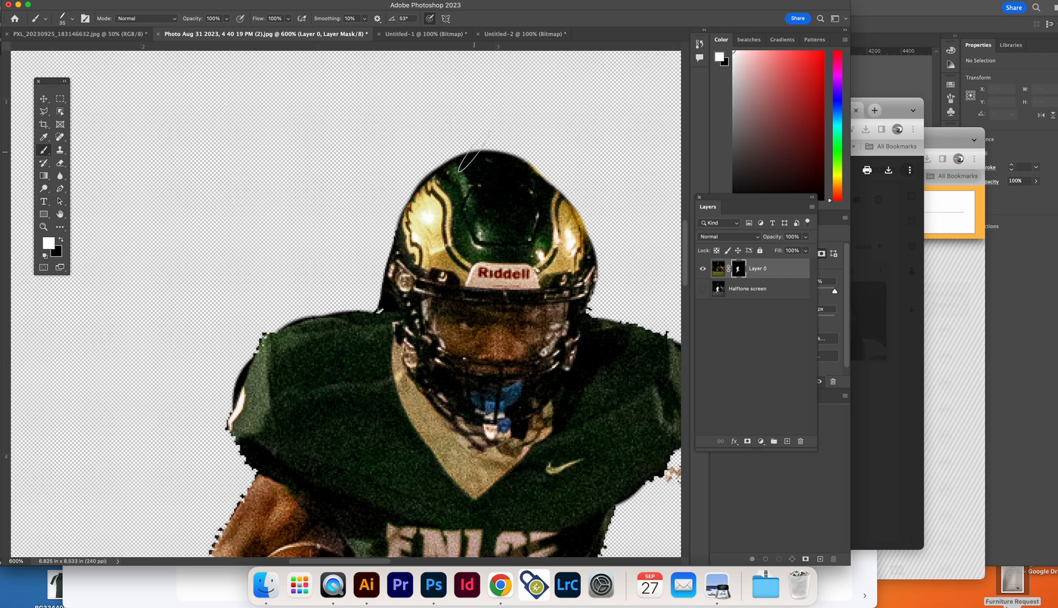
- Switch the mask paint color to black and trim the excess rim along the helmet's crown
key("x")
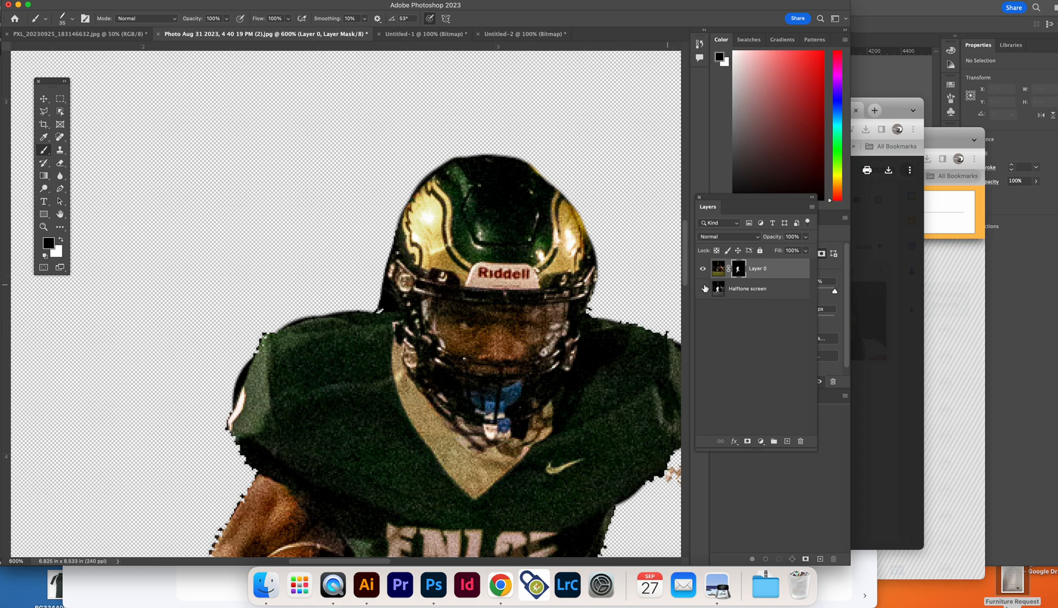
scroll(593, 337, "right", 5)
scroll(593, 338, "down", 2)
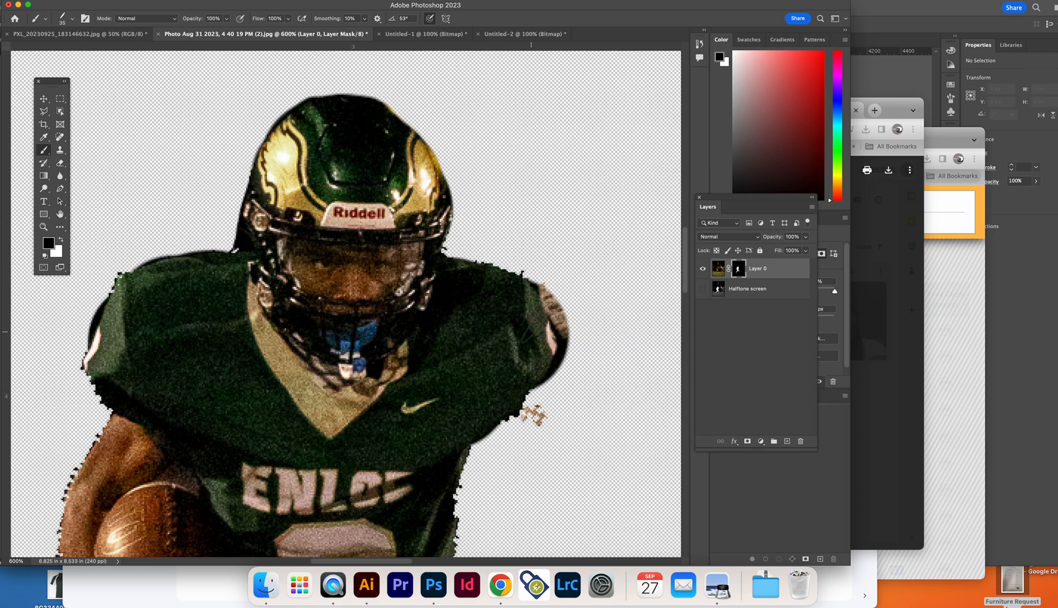
- Quick-export the isolated ball carrier as a PNG named Football Player on the Desktop, replacing the existing file
left_click(53, 6)
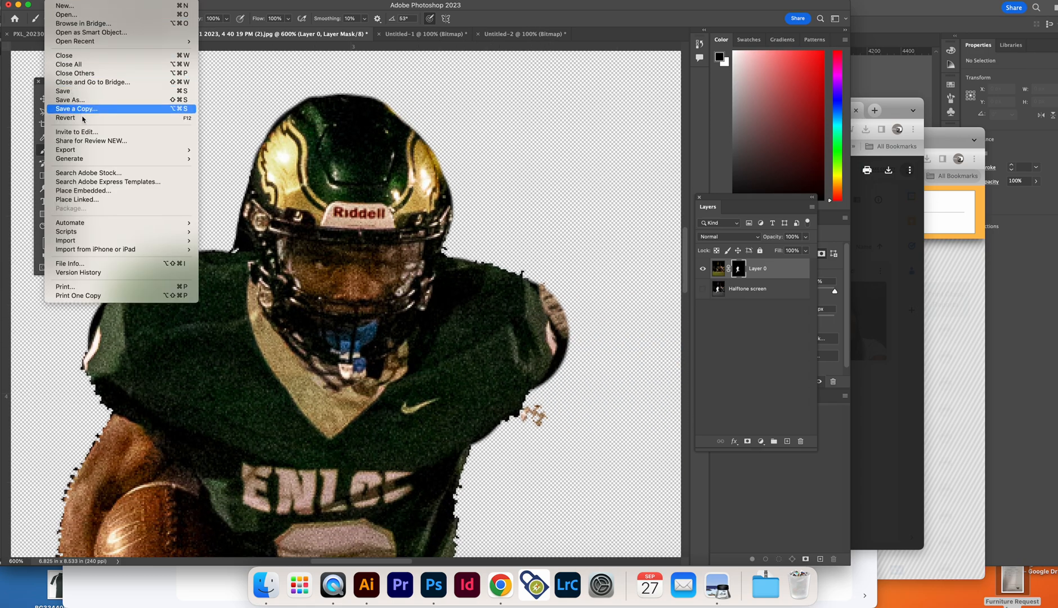
left_click(87, 151)
left_click(63, 5)
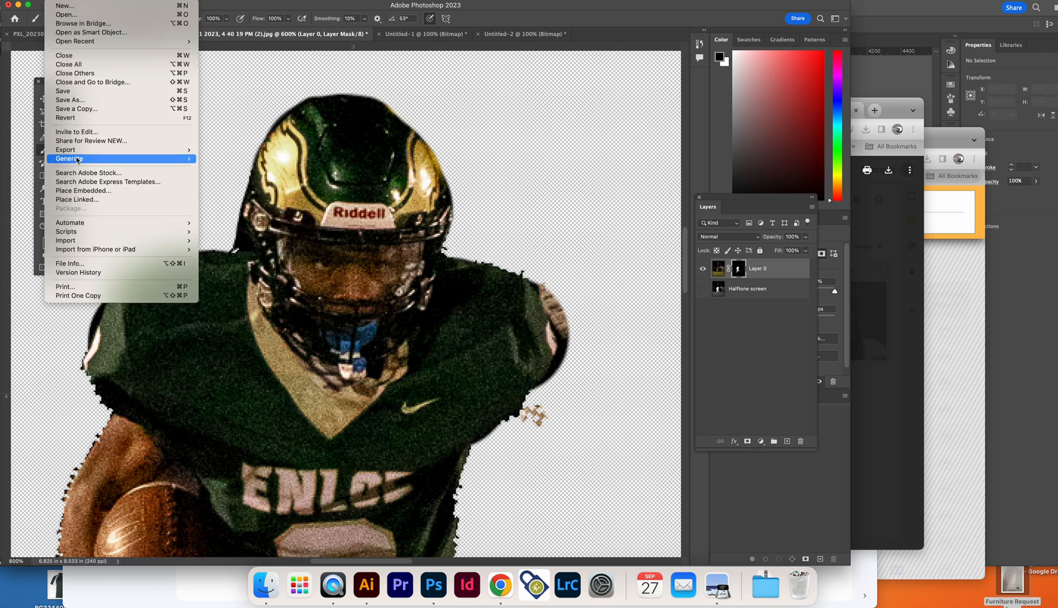
mouse_move(169, 150)
left_click(254, 150)
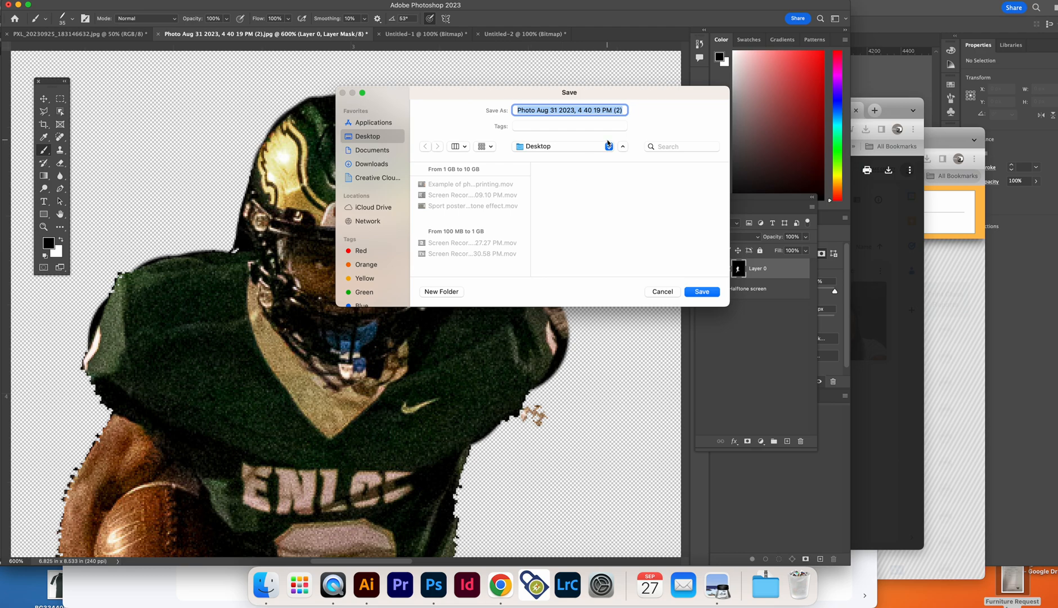
type("Football Player")
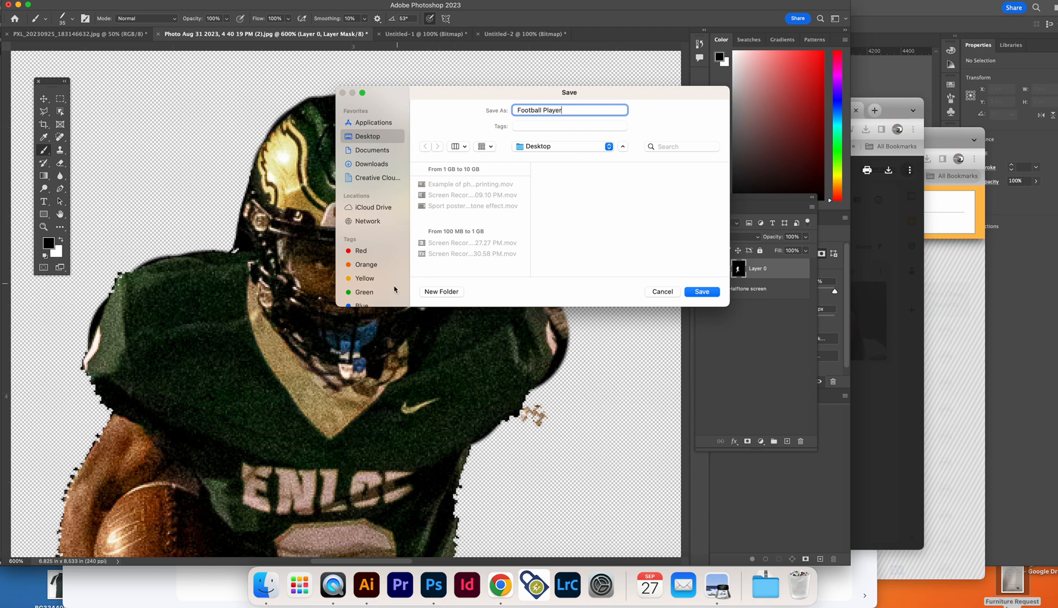
left_click(697, 292)
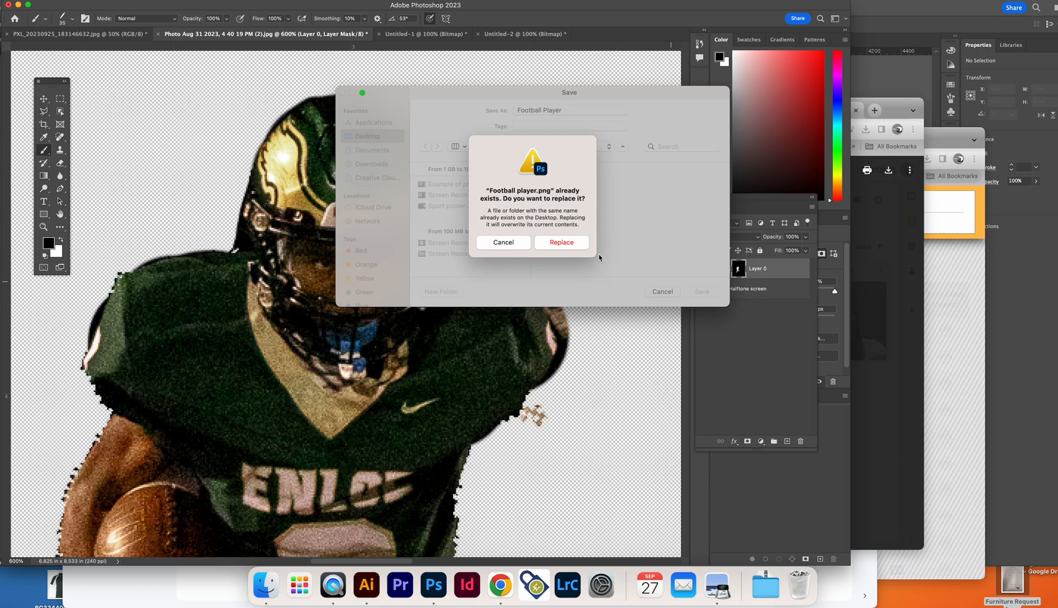
left_click(558, 243)
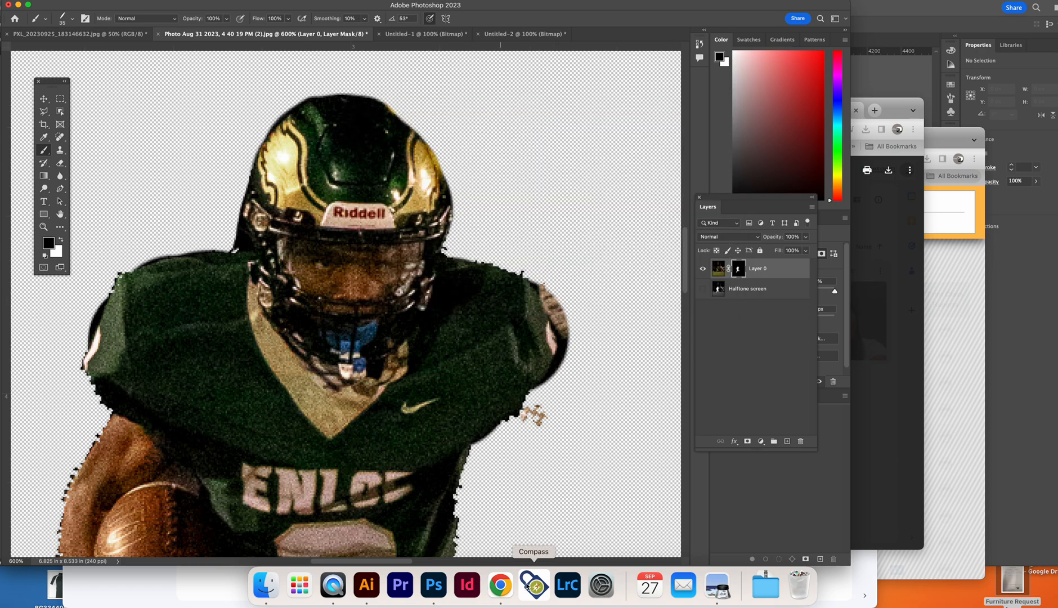
- Switch to Adobe Illustrator and create a new blank portrait document
left_click(367, 585)
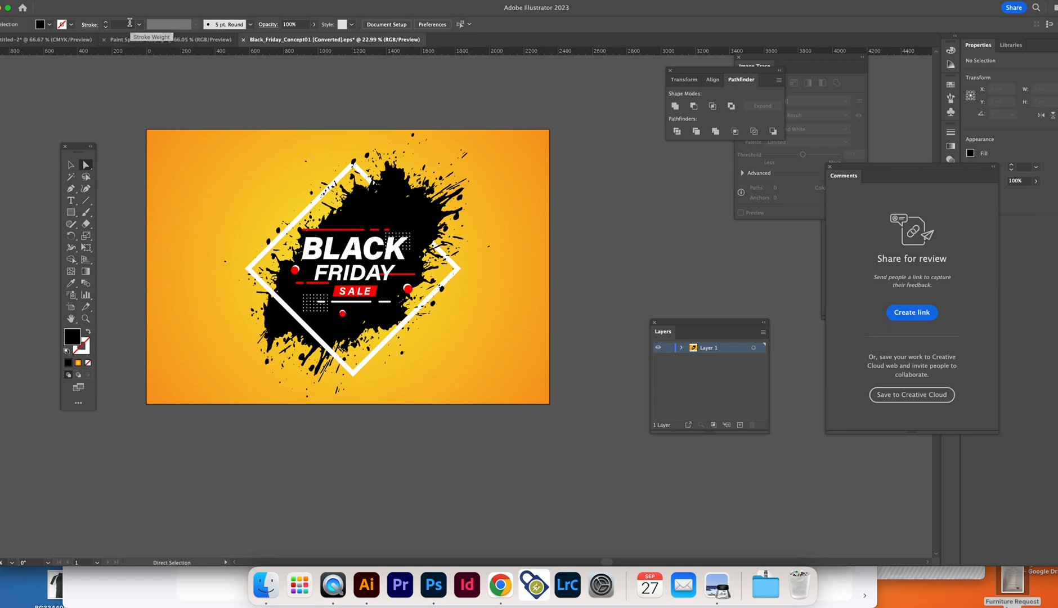
key("super+n")
left_click(692, 482)
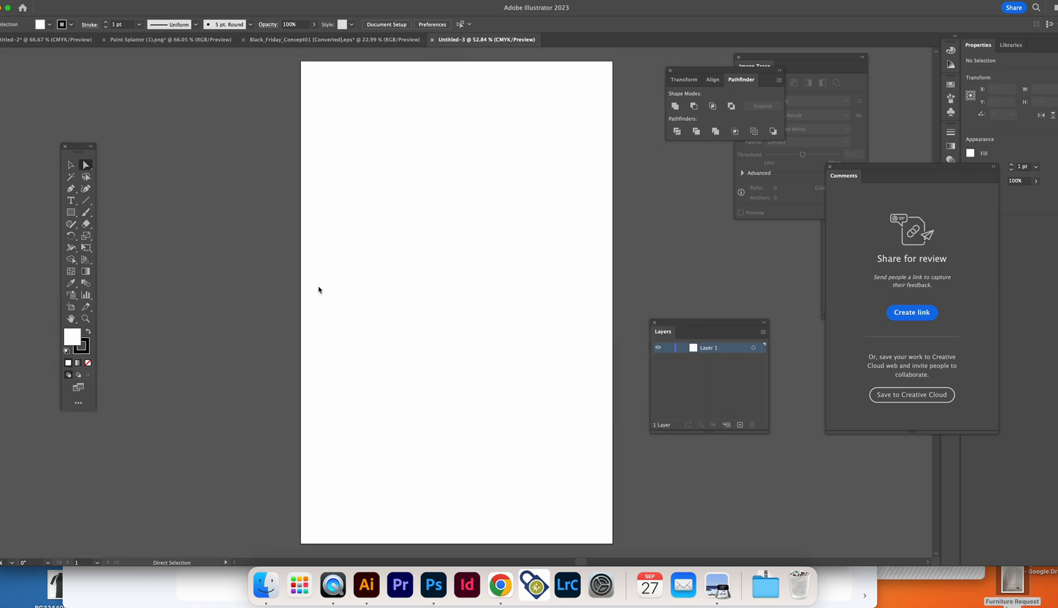
- Show the rulers in inches and add a horizontal guide across the upper artboard at about Y 3.06 in
key("super+r")
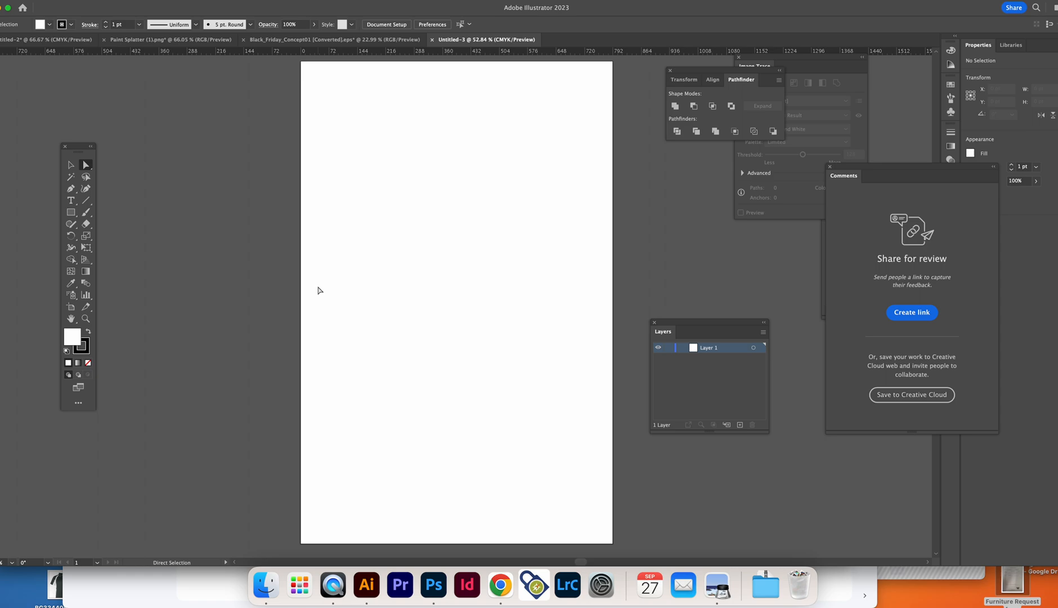
right_click(360, 51)
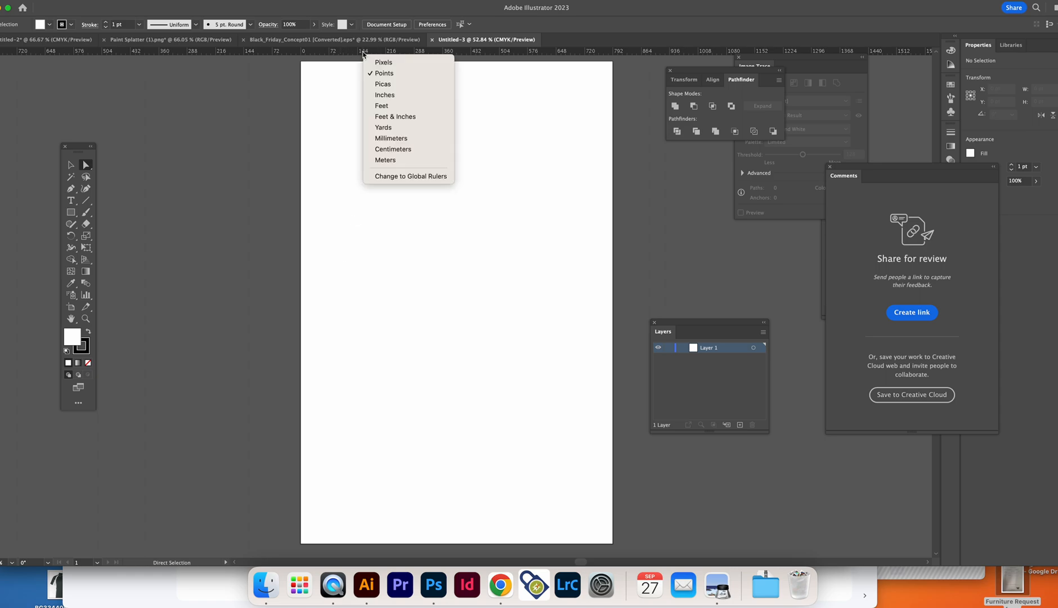
left_click(378, 94)
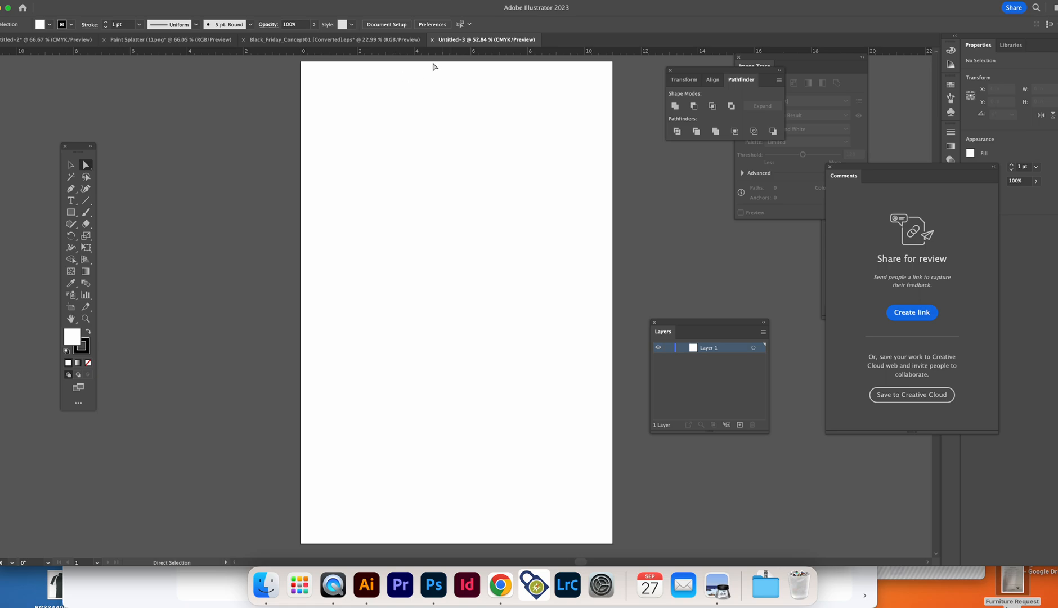
left_click_drag(380, 54, 363, 147)
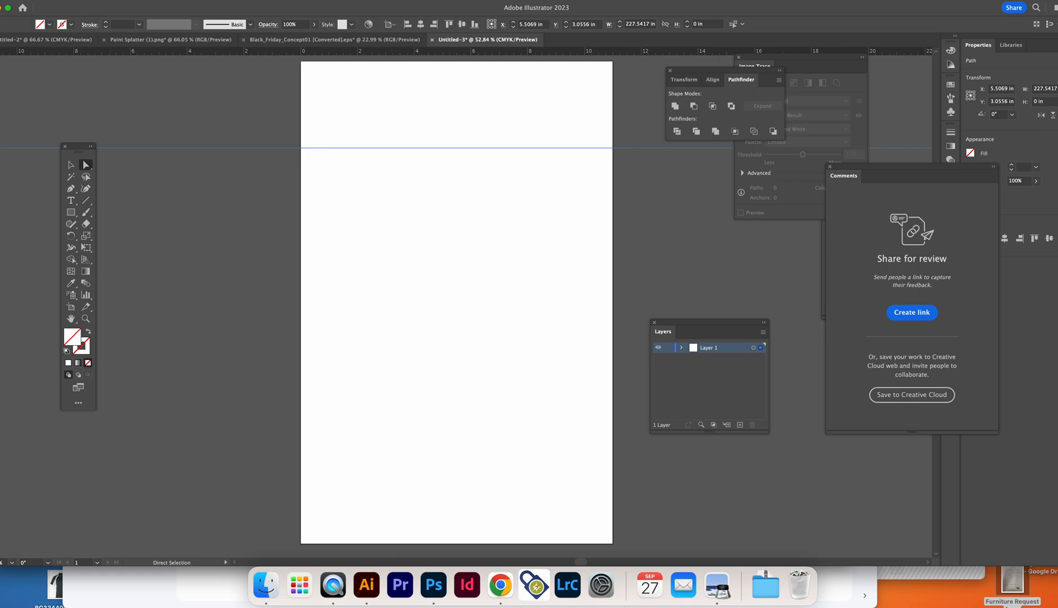
- Place Football Player.png as a linked image and move it to about X 5.51 in, Y 6.73 in on the artboard
left_click(54, 0)
left_click(88, 176)
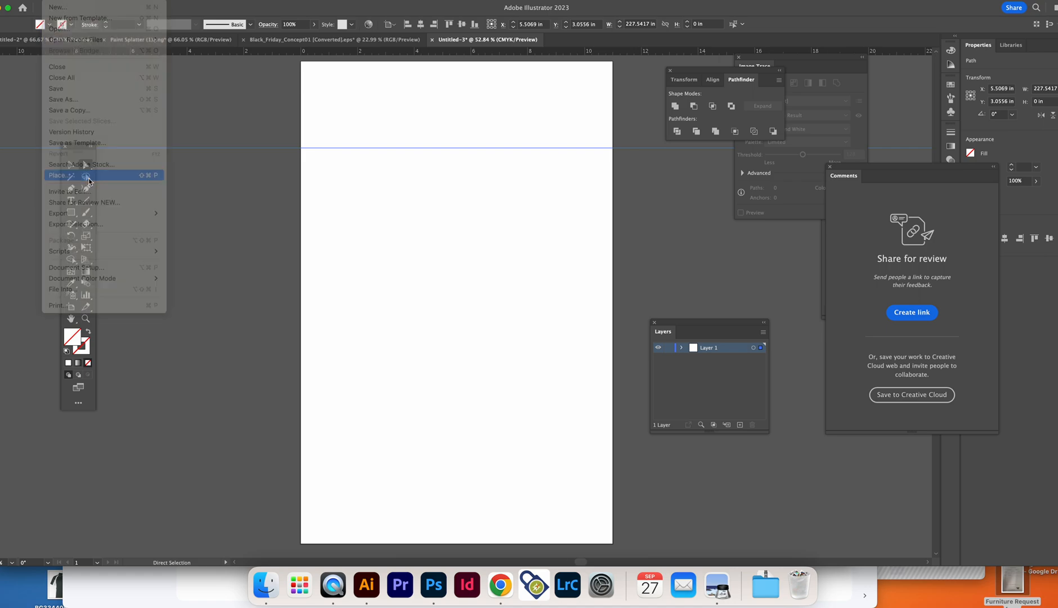
scroll(493, 191, "down", 10)
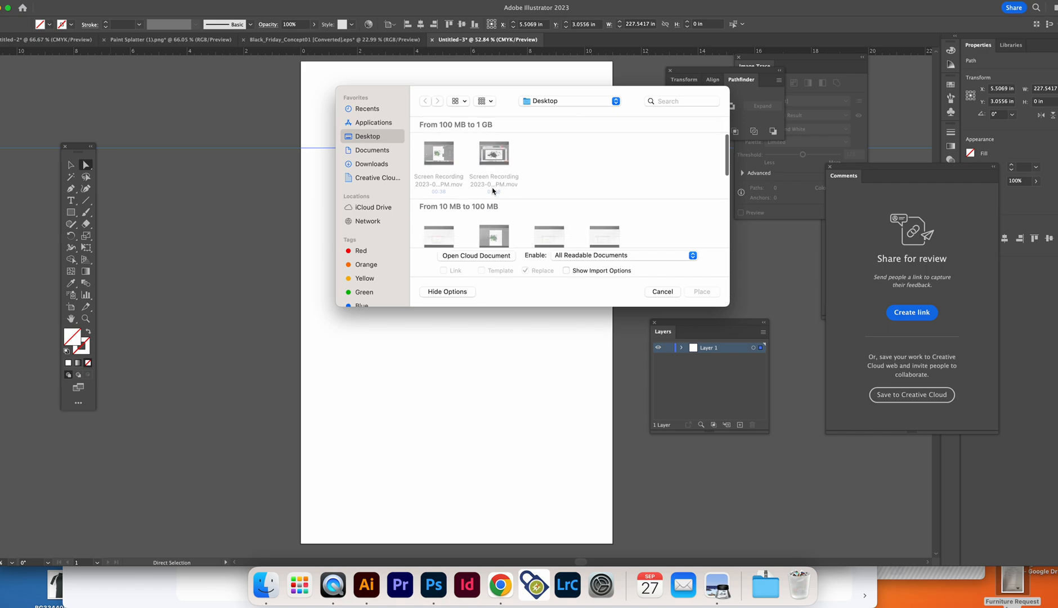
scroll(493, 191, "down", 3)
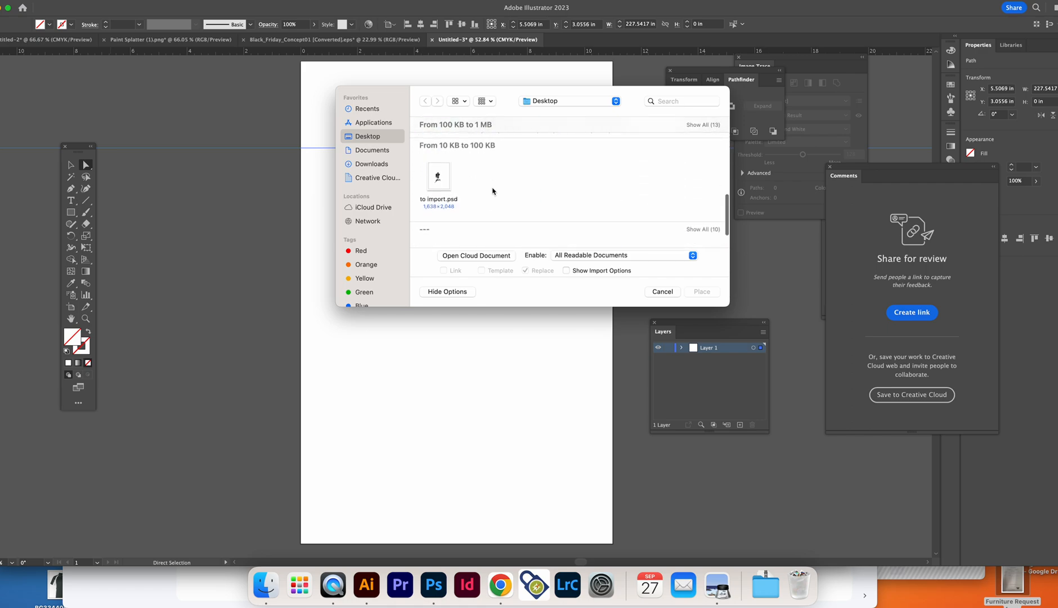
scroll(493, 190, "up", 4)
left_click(602, 149)
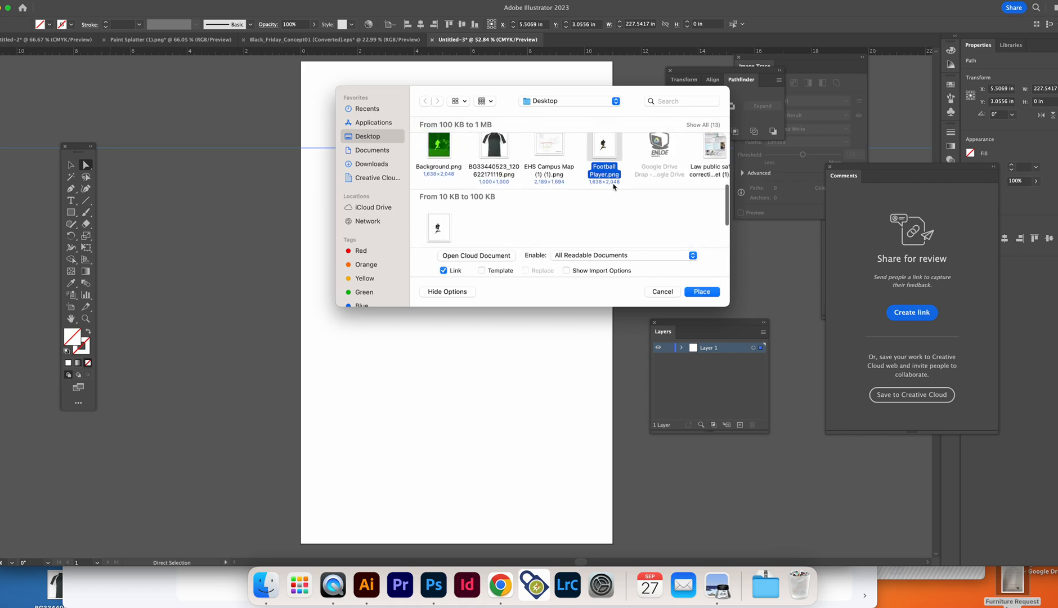
left_click(701, 291)
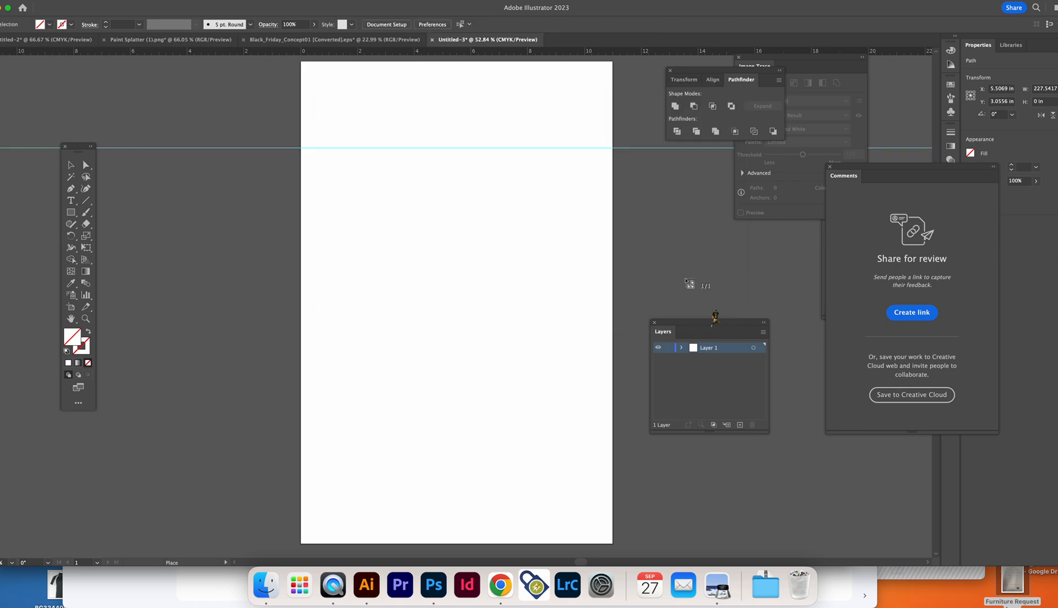
left_click(328, 107)
left_click_drag(409, 229, 440, 251)
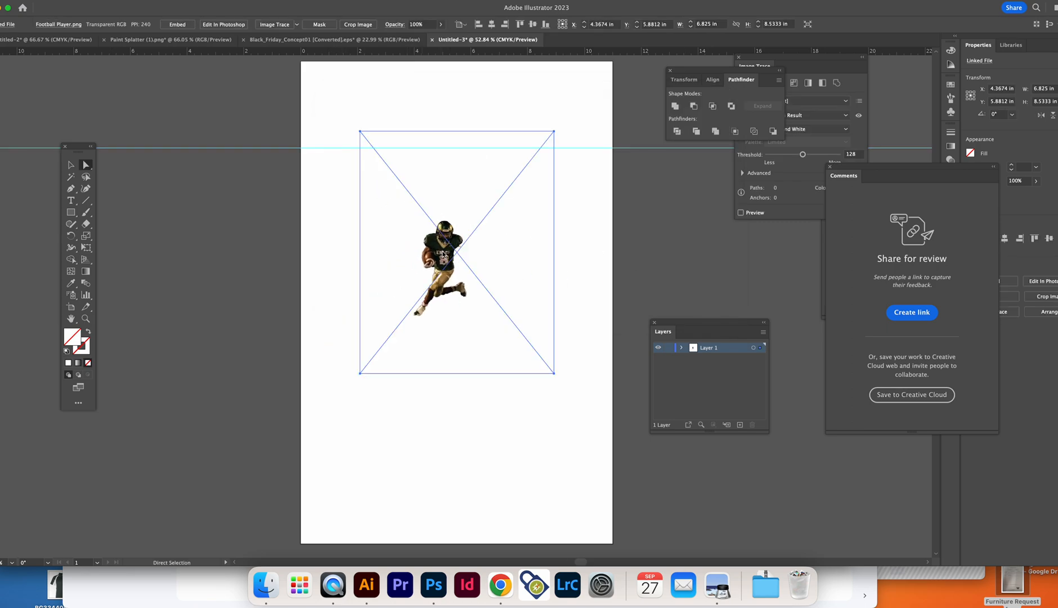
left_click(361, 170)
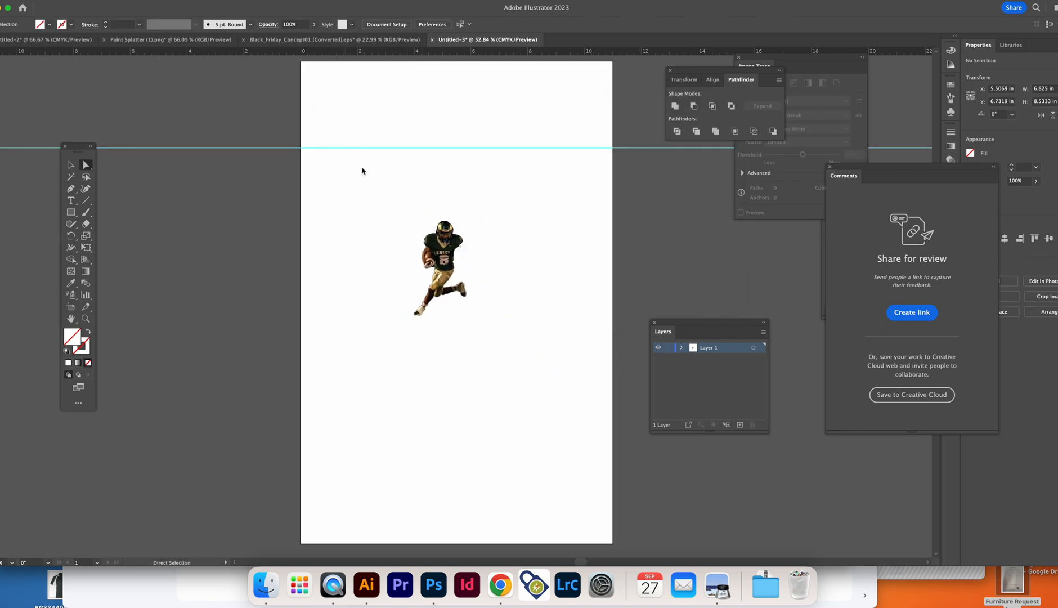
- Switch back to Adobe Photoshop, hide Layer 0 and show the Halftone screen layer
left_click(432, 585)
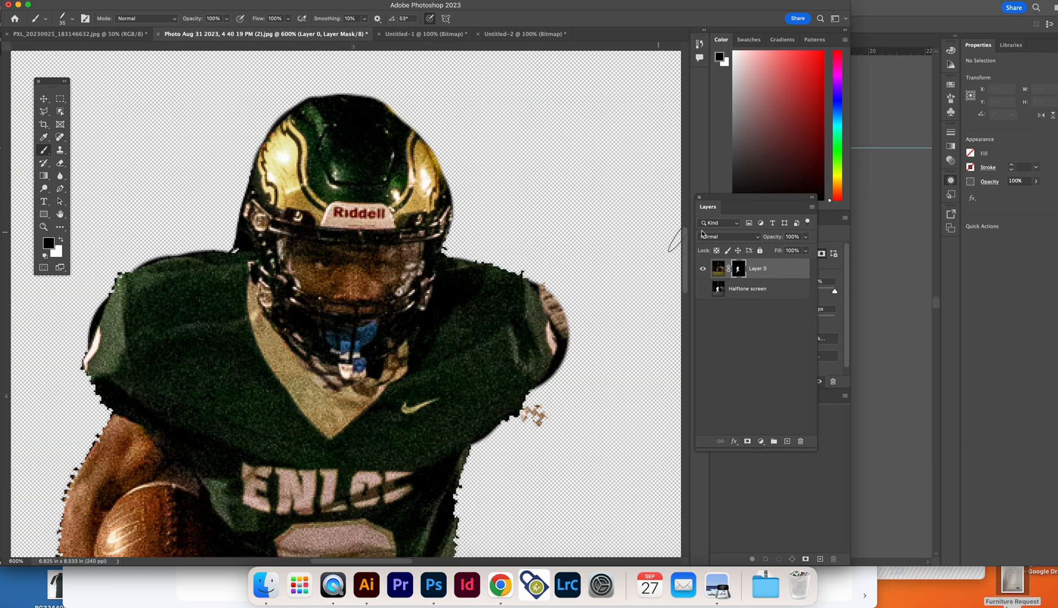
left_click(702, 269)
left_click(702, 289)
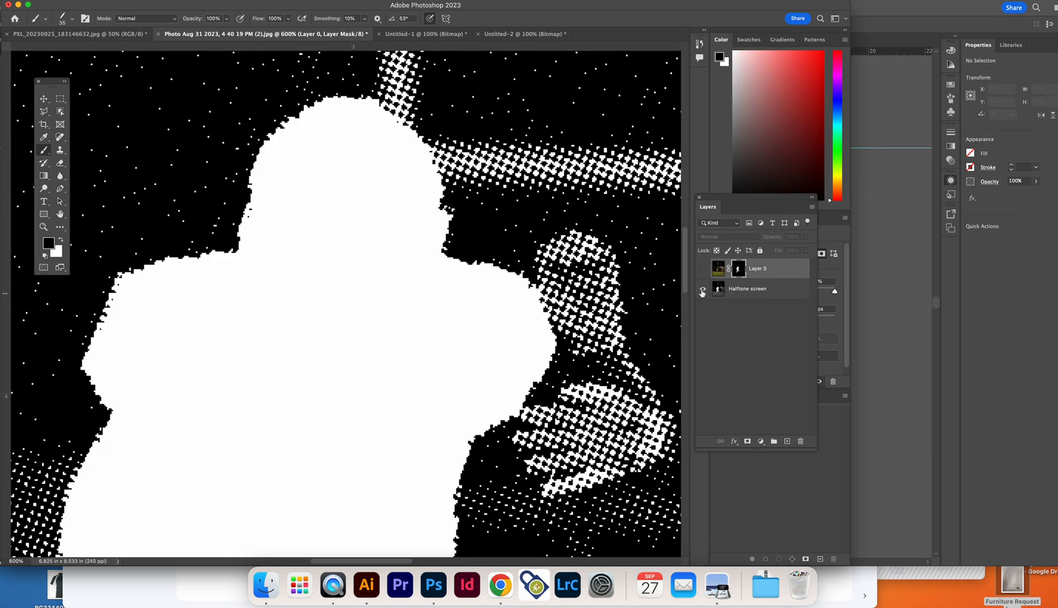
- Add a Solid Color fill layer in green #5d940f above the Halftone screen layer and set its blend mode to Lighter Color
key("super+0")
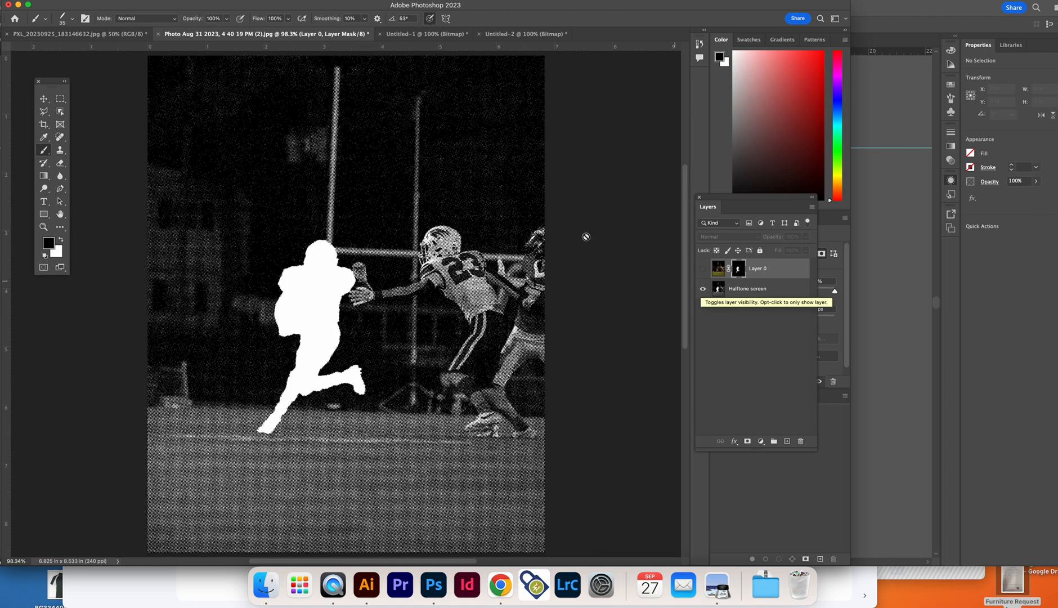
left_click(50, 34)
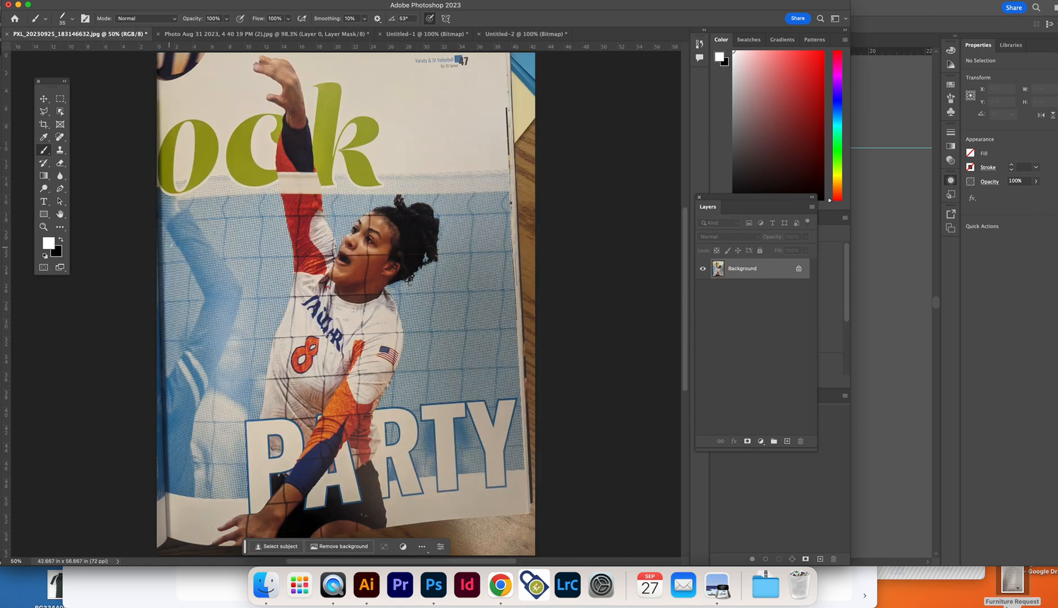
left_click(240, 33)
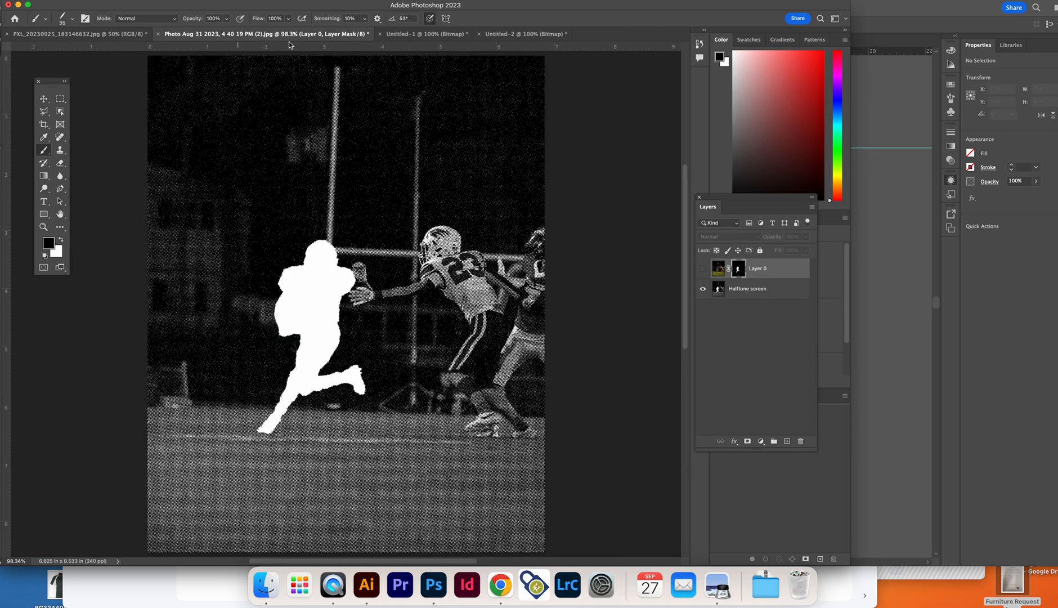
left_click(752, 288)
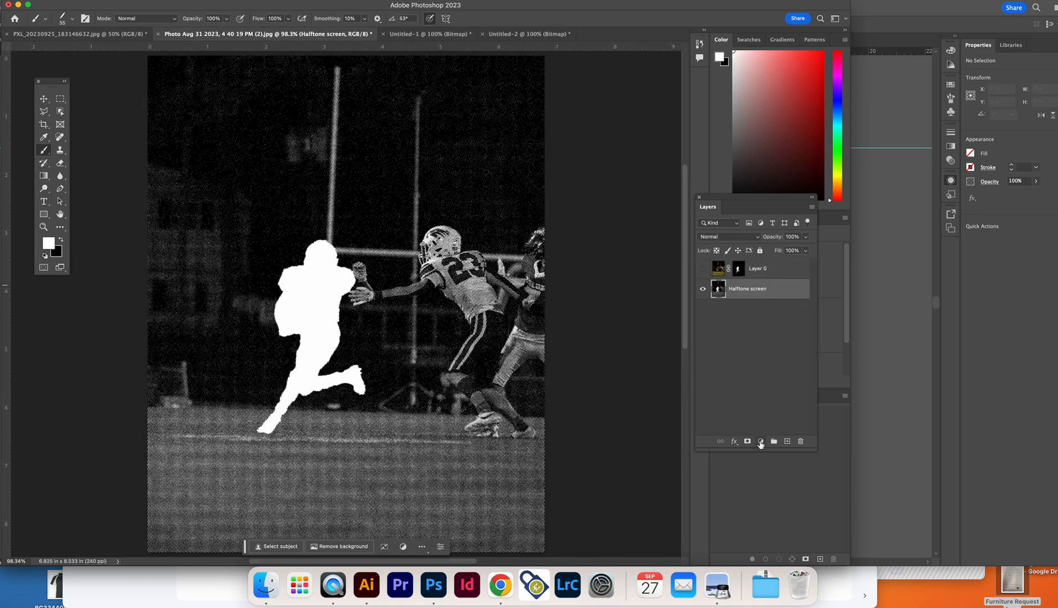
left_click(760, 442)
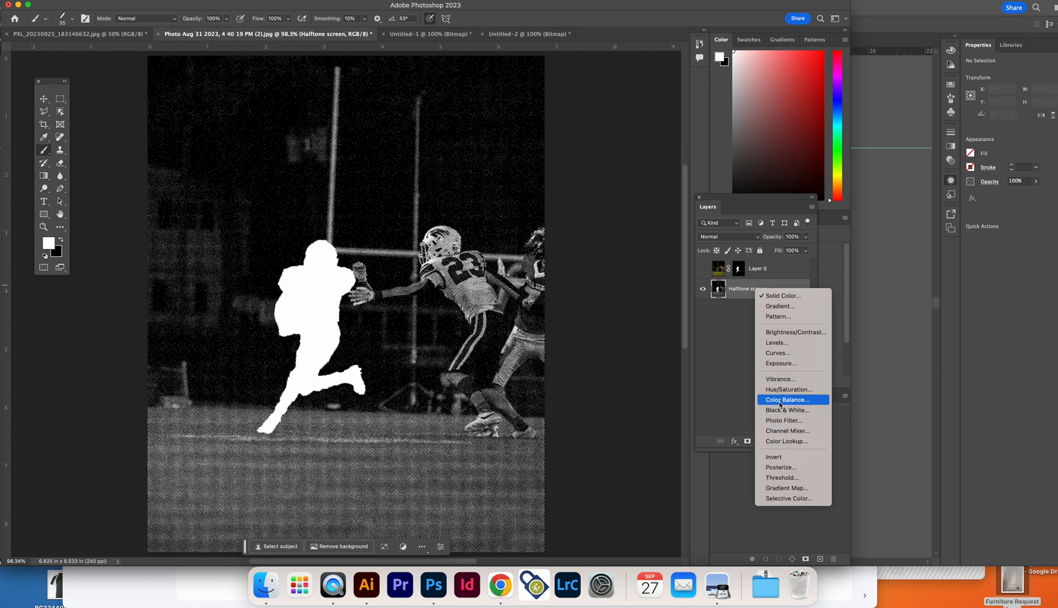
left_click(795, 299)
left_click(516, 223)
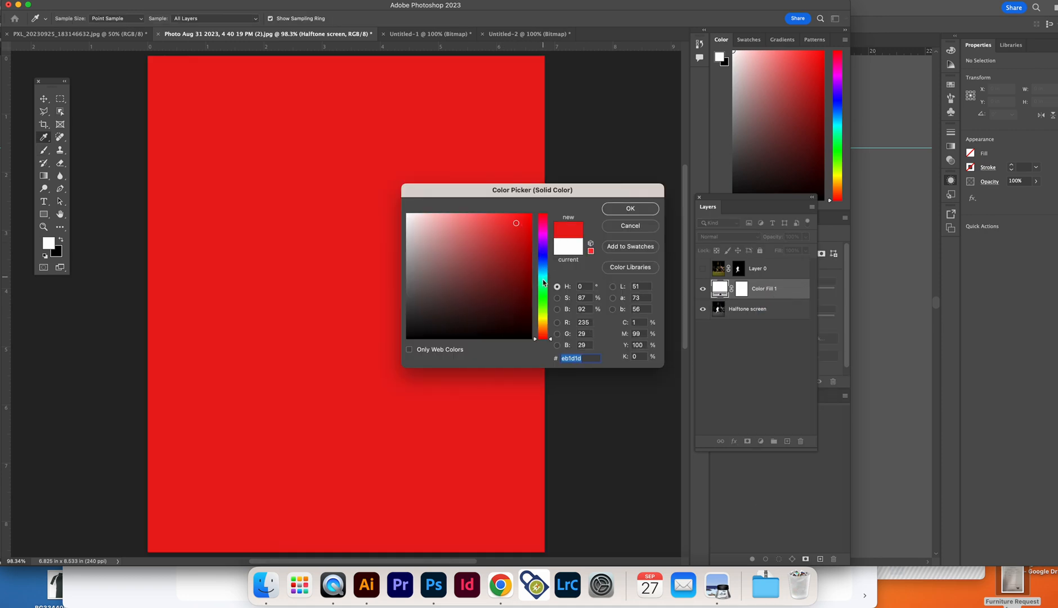
left_click_drag(543, 283, 543, 309)
left_click(519, 265)
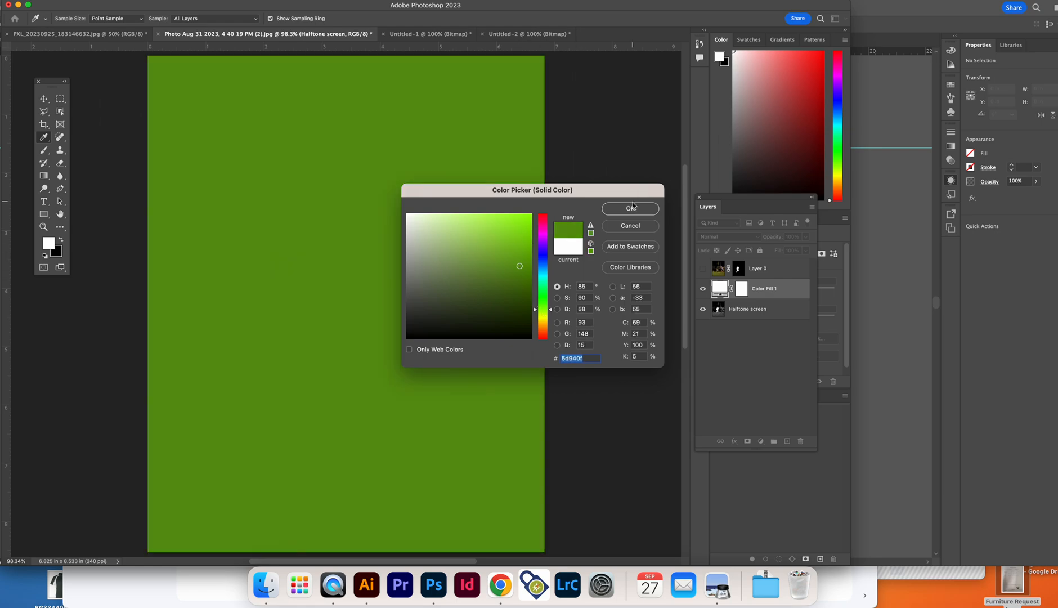
left_click(631, 208)
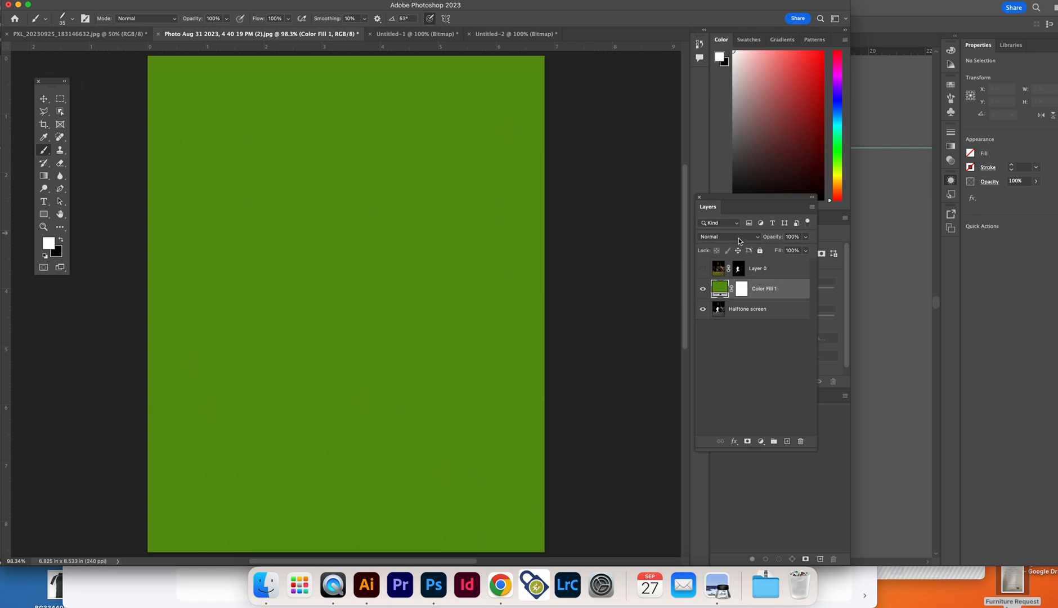
left_click(738, 237)
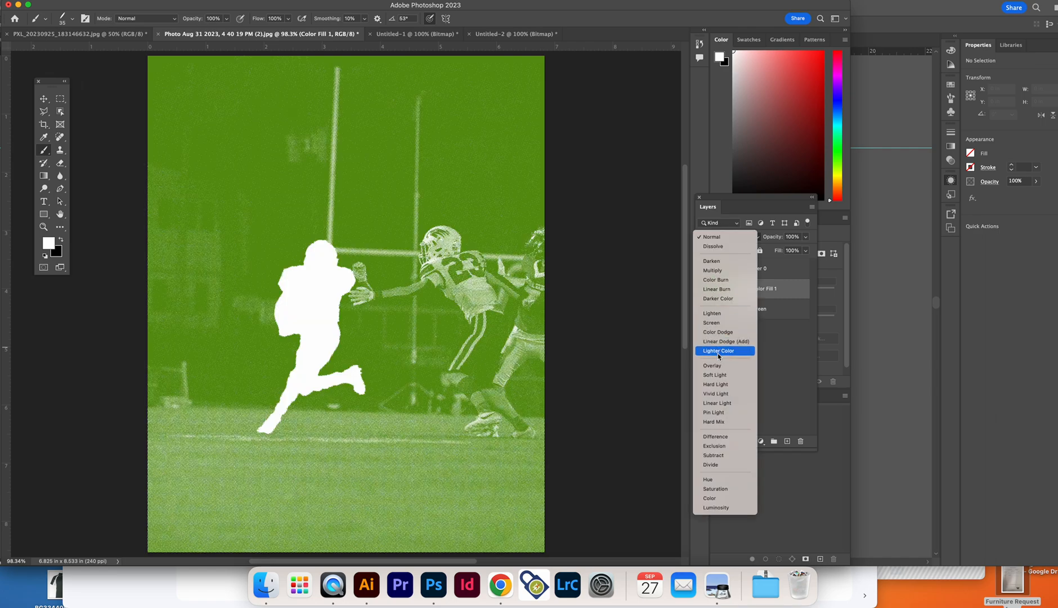
left_click(718, 351)
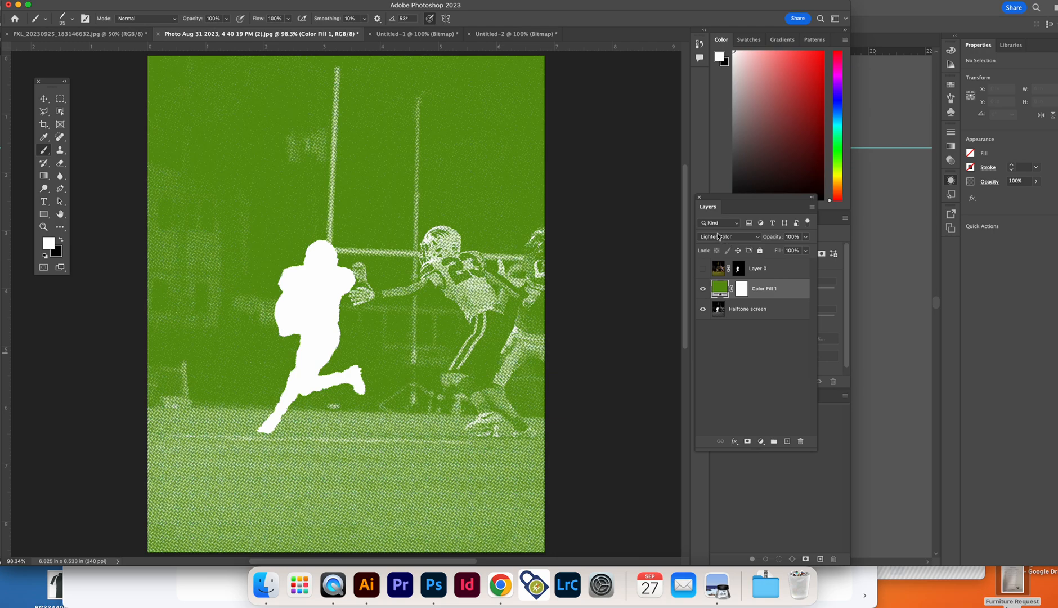
- Export the green halftone background to the Desktop under the name BG
left_click(56, 0)
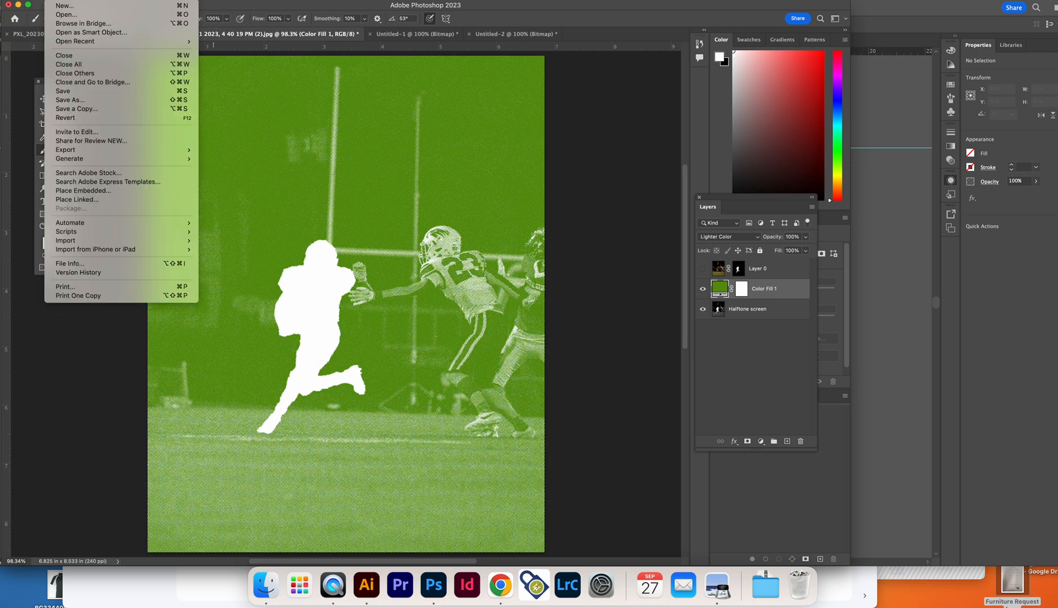
mouse_move(82, 150)
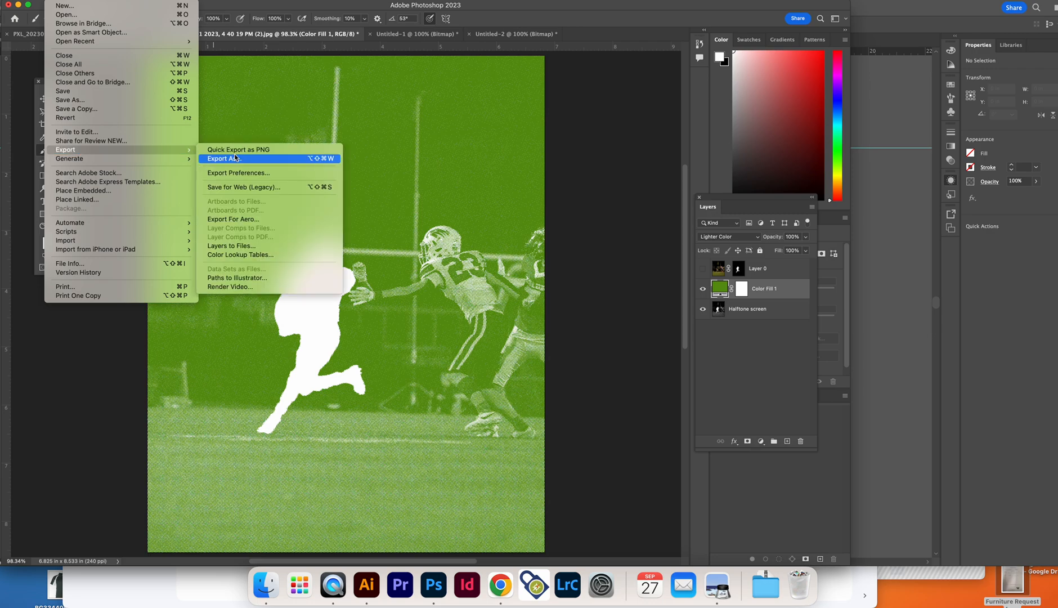
left_click(244, 158)
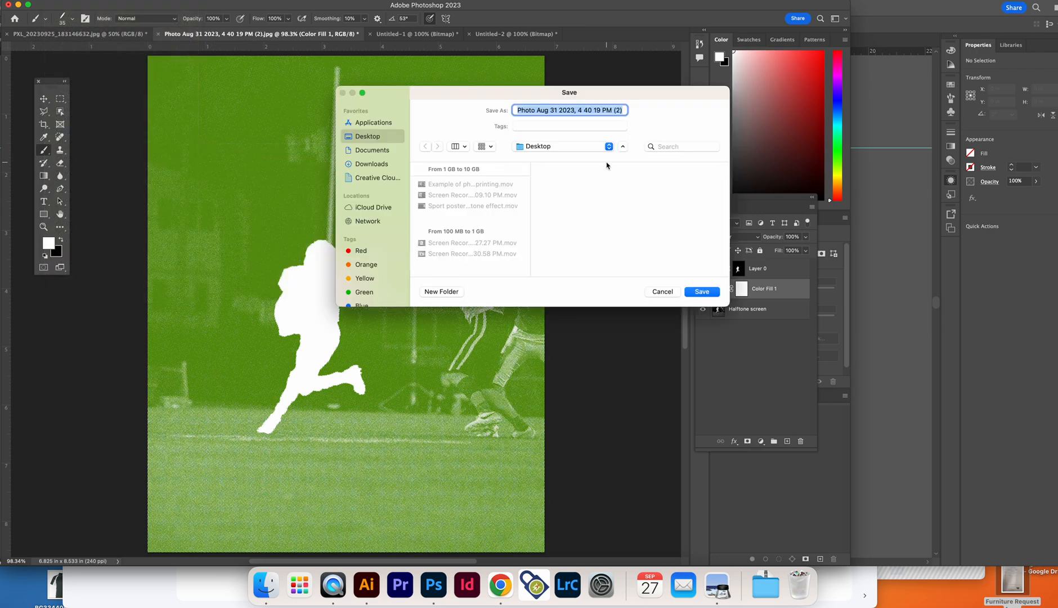
type("BG")
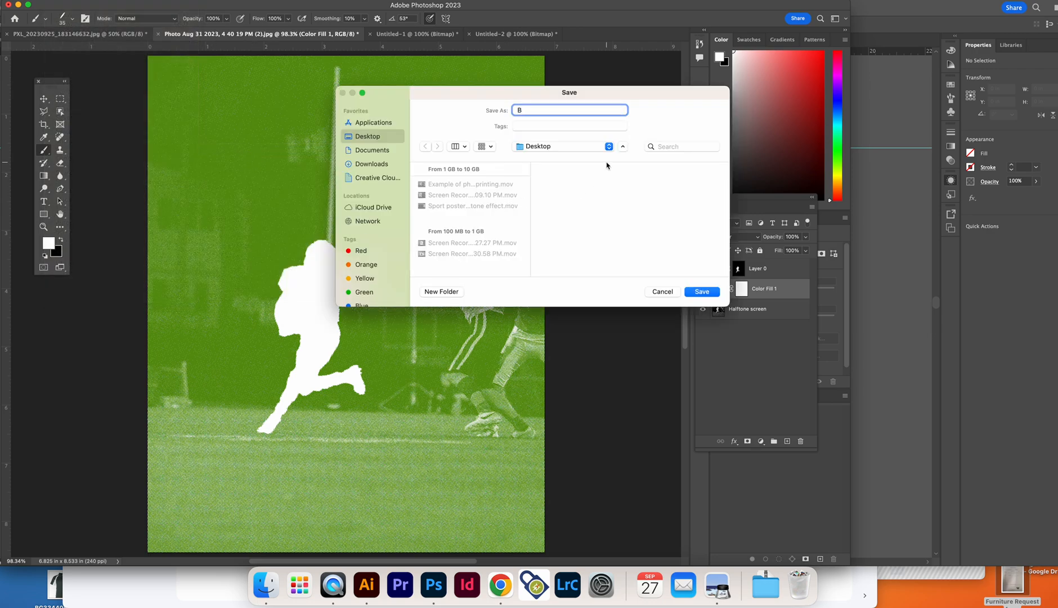
left_click(702, 292)
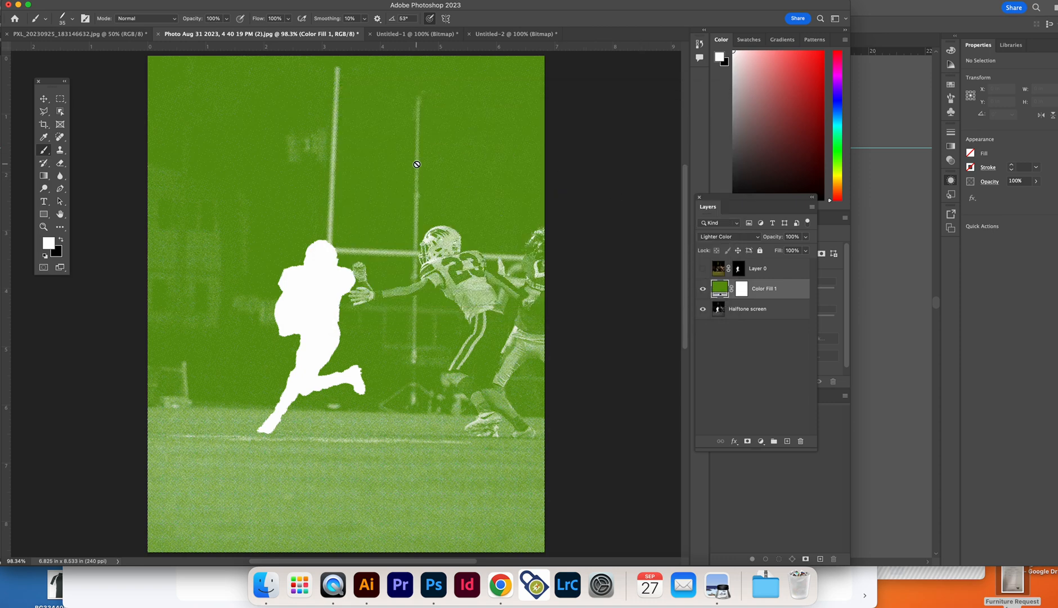
- Export the green halftone background again as BG.png on the Desktop, replacing the existing file
left_click(64, 3)
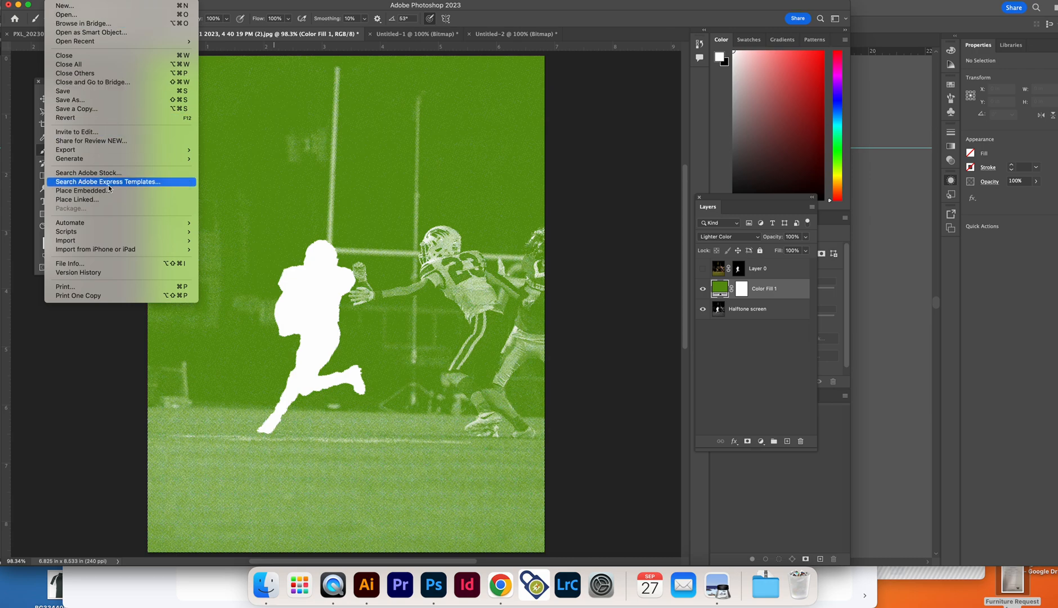
mouse_move(117, 150)
left_click(275, 151)
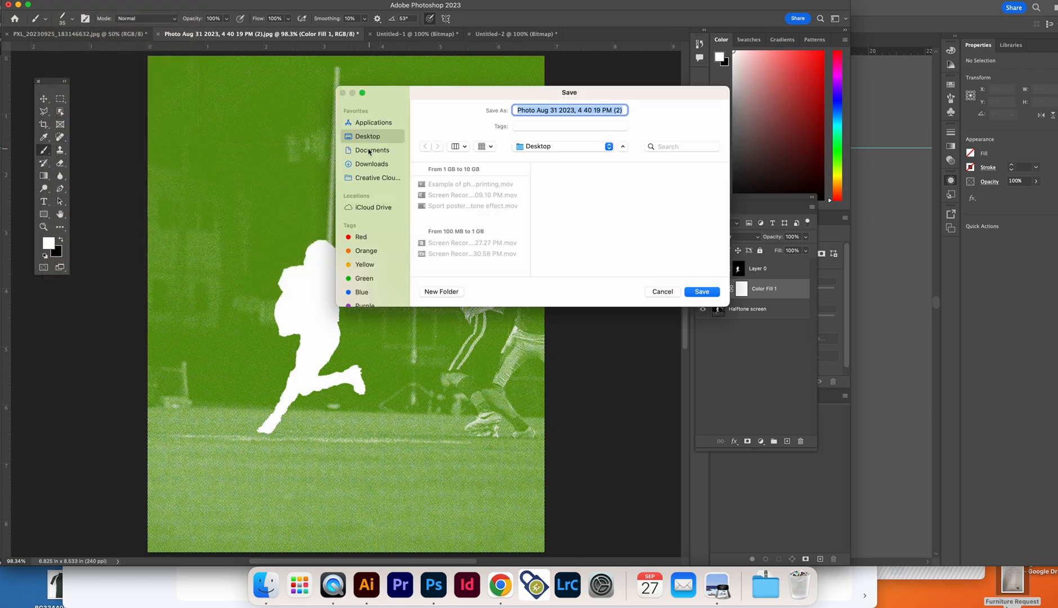
type("BG")
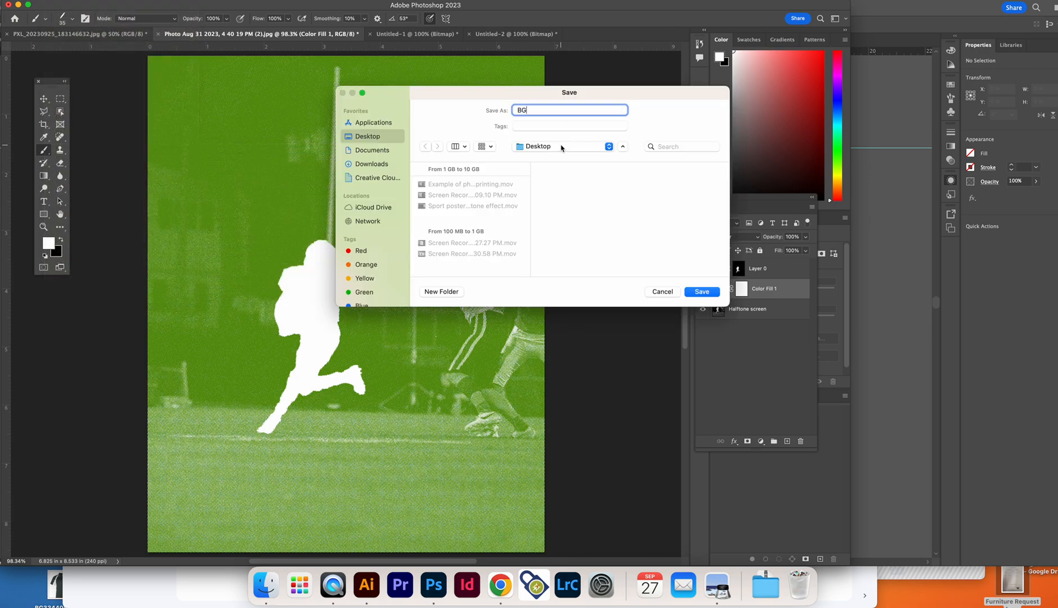
left_click(698, 292)
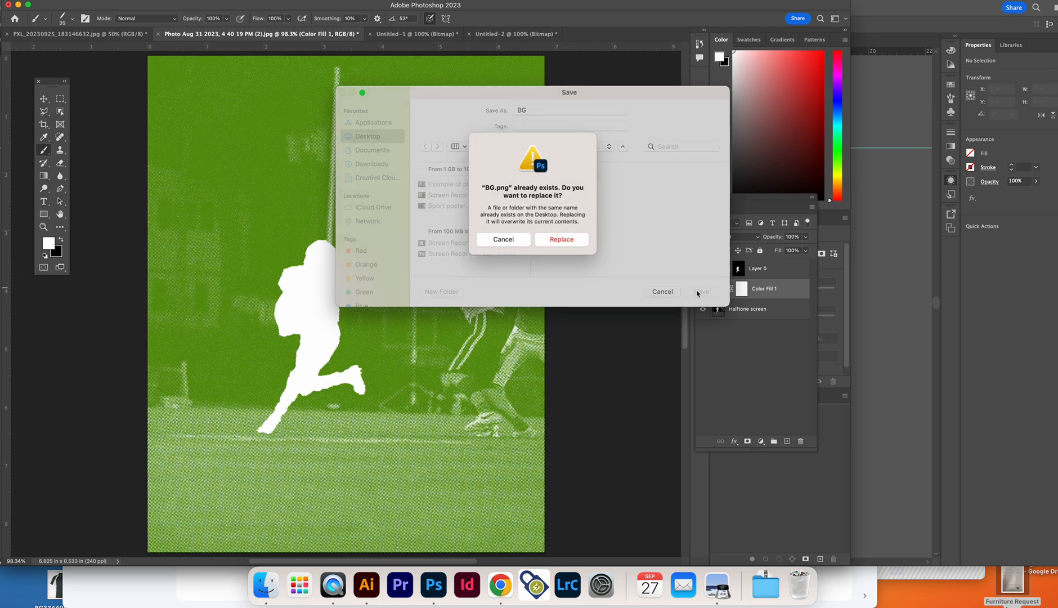
left_click(557, 243)
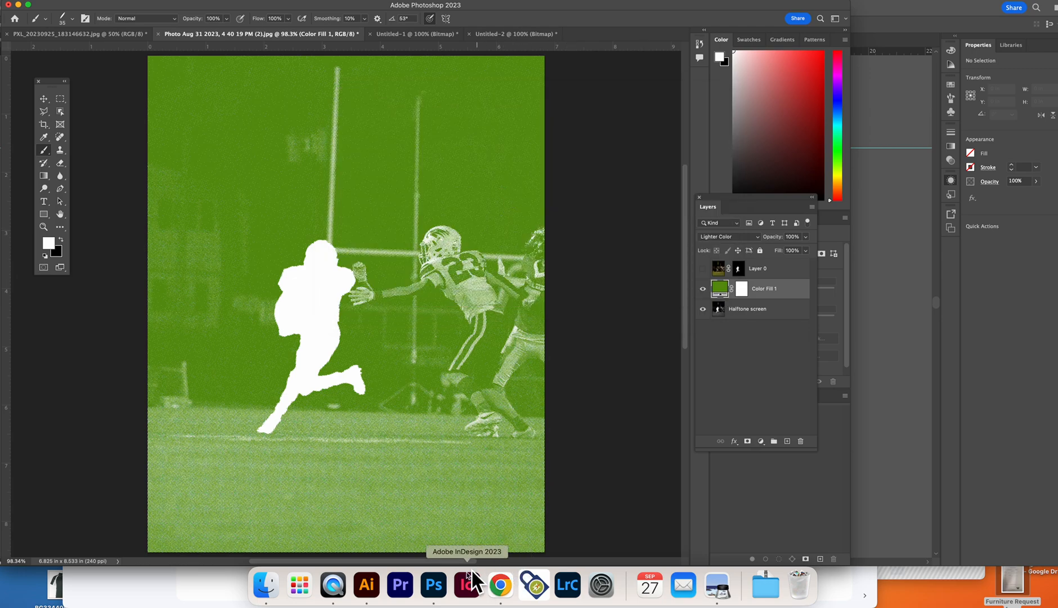
- Switch to Adobe Illustrator and place BG.png as a linked image on the artboard at about X 5.51 in, Y 6.73 in
left_click(366, 584)
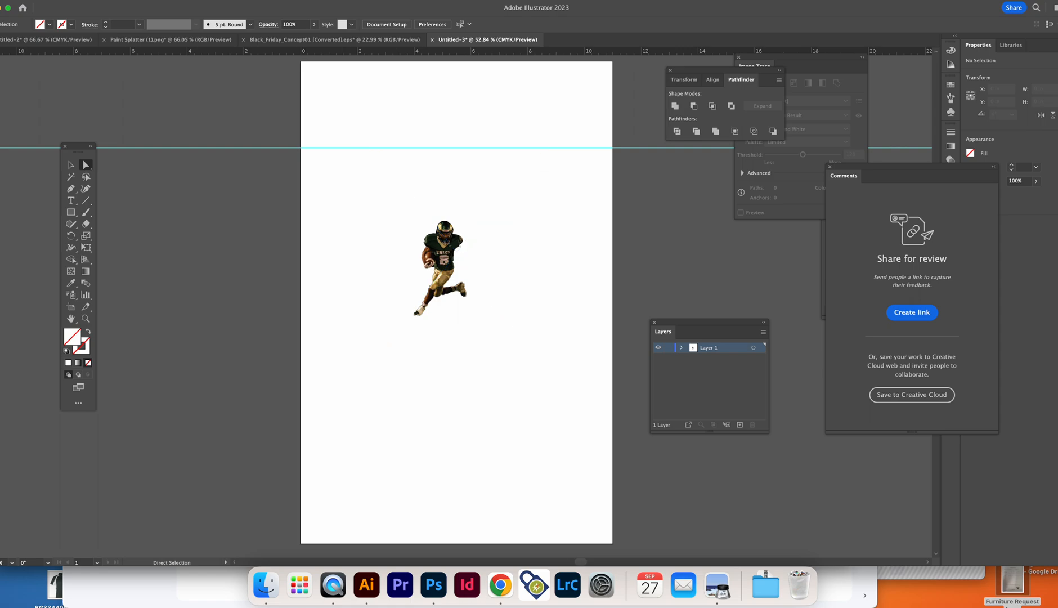
left_click(56, 1)
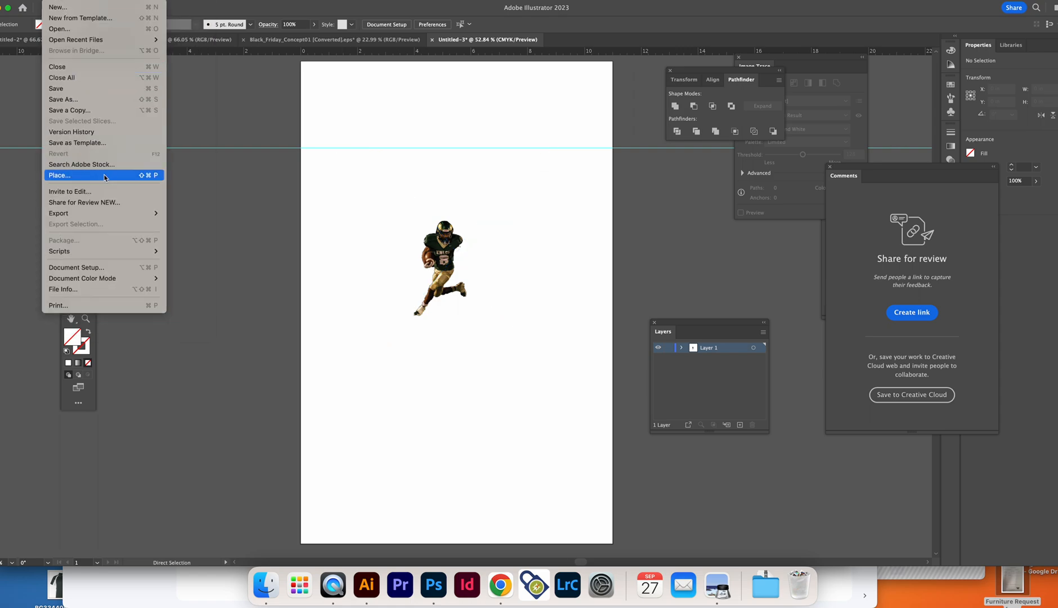
left_click(105, 175)
scroll(537, 193, "down", 2)
scroll(537, 192, "down", 8)
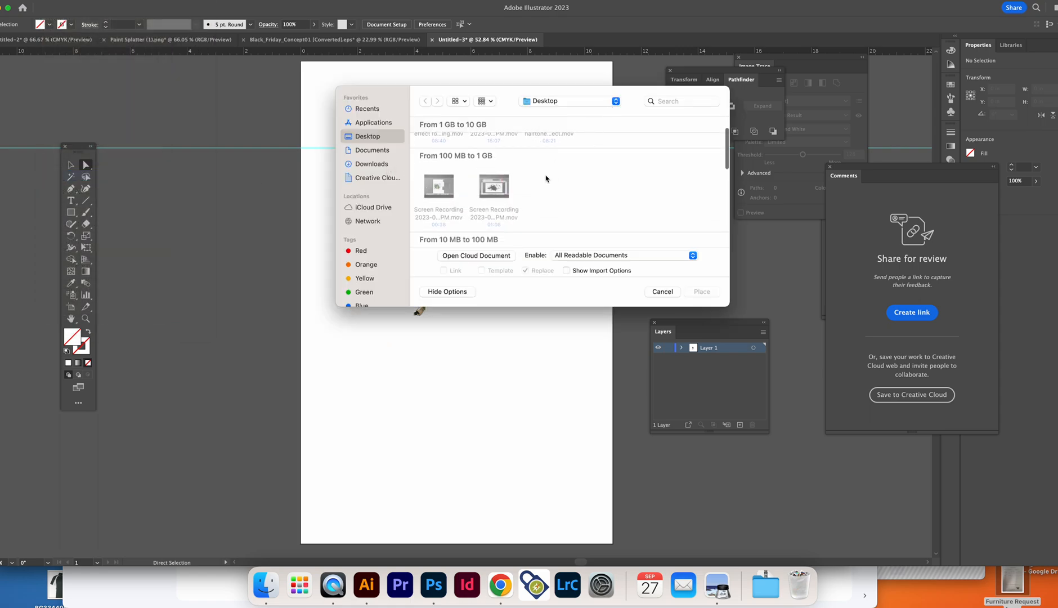
scroll(529, 172, "down", 3)
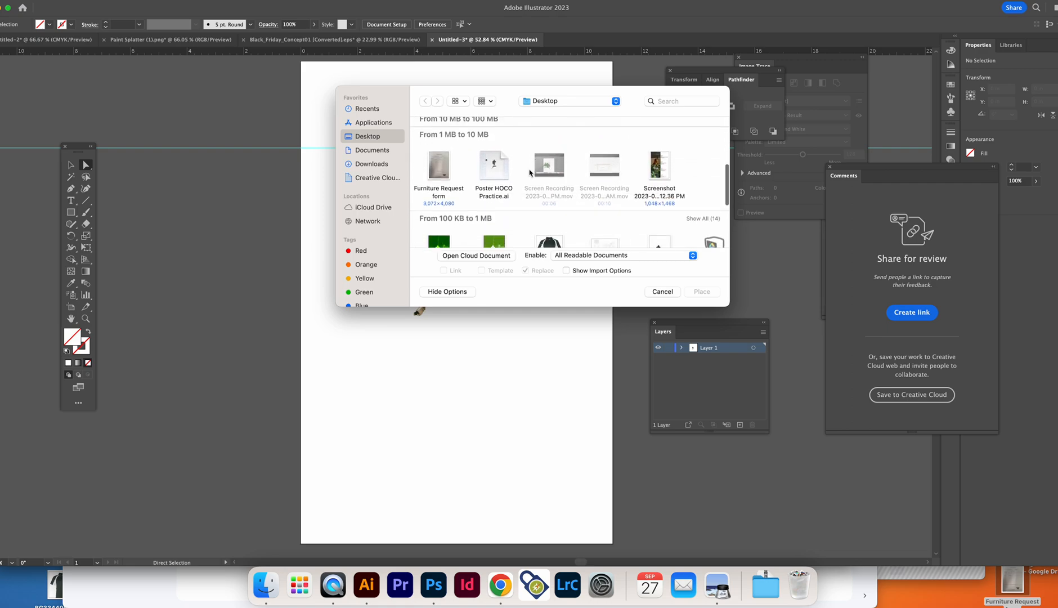
left_click(481, 206)
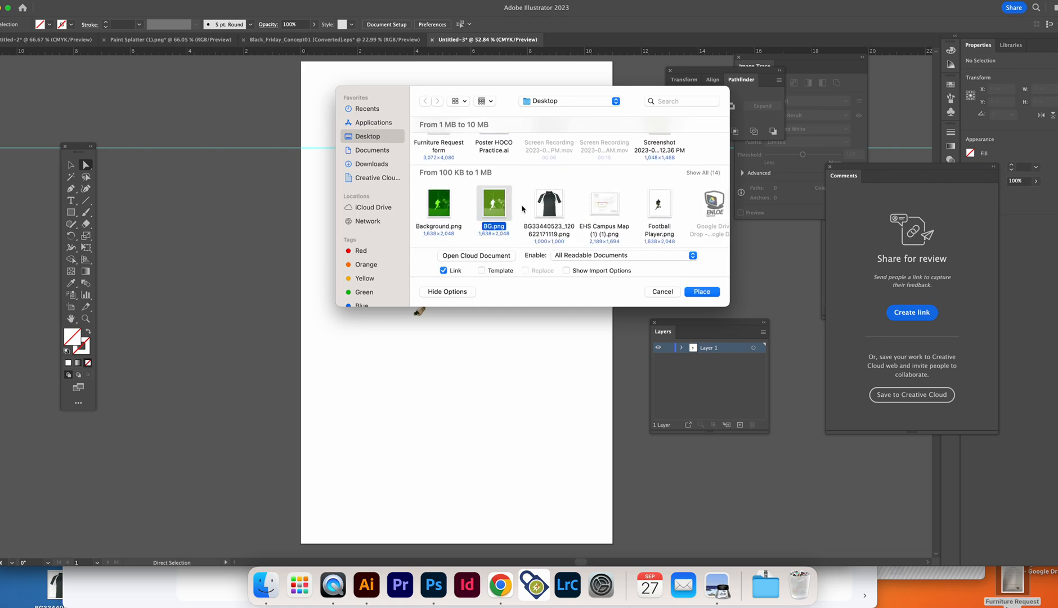
left_click(701, 293)
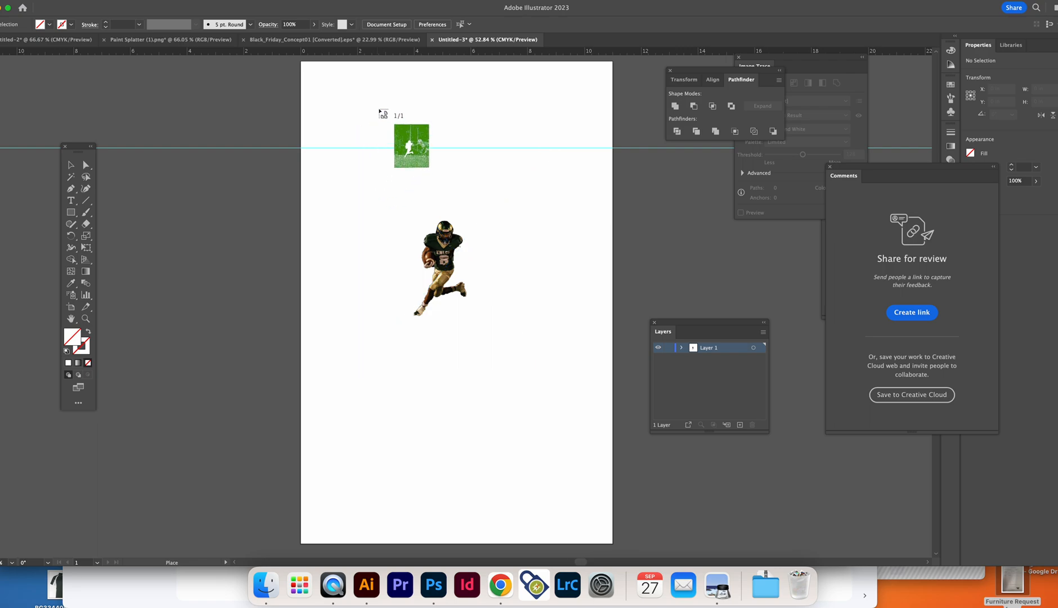
left_click_drag(363, 133, 362, 133)
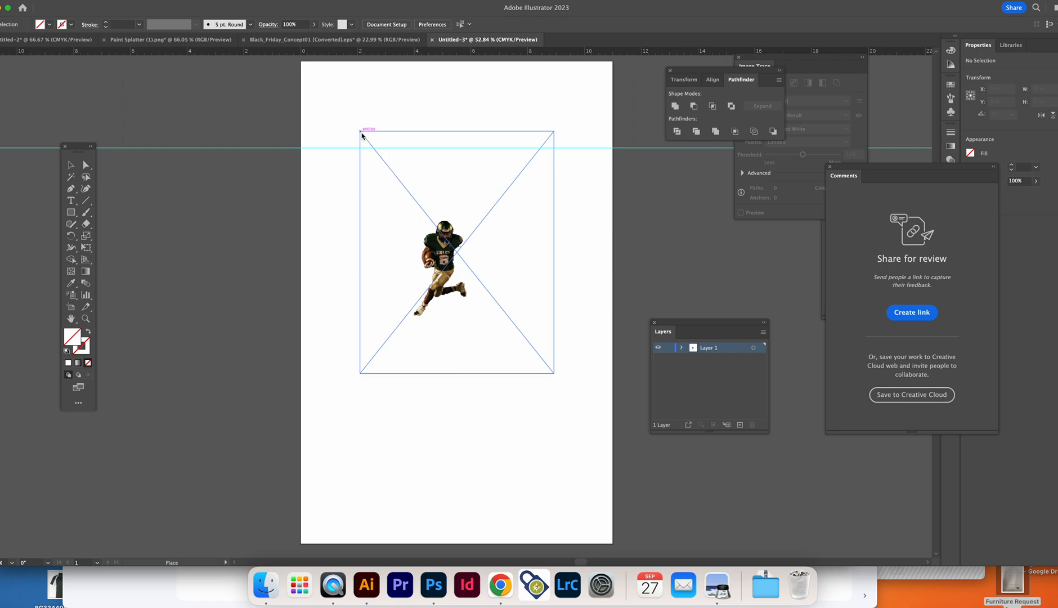
left_click(362, 134)
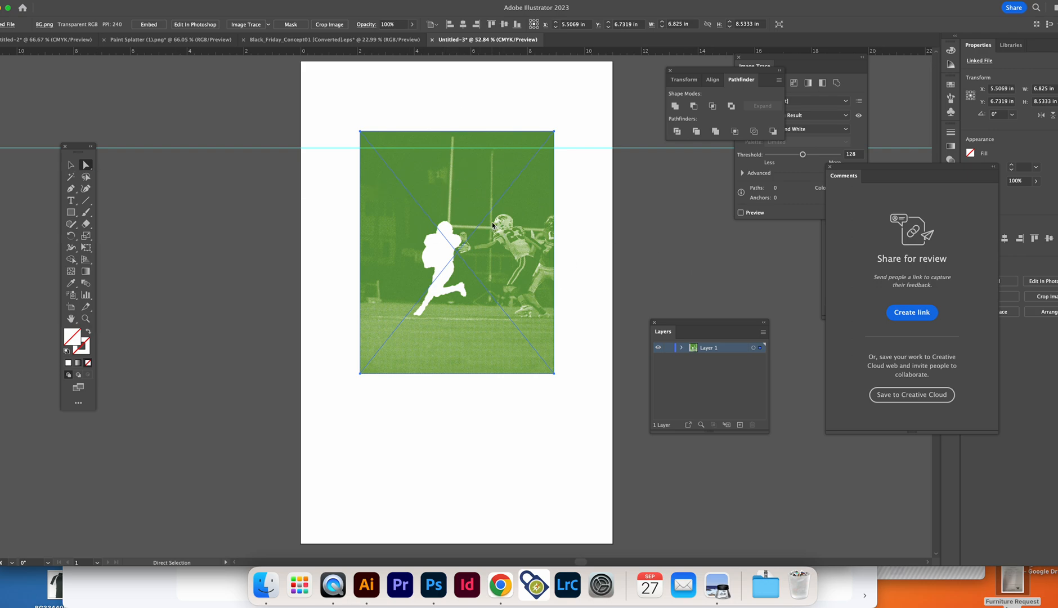
- Send the green background image behind the football player cutout and select the player image
key("v")
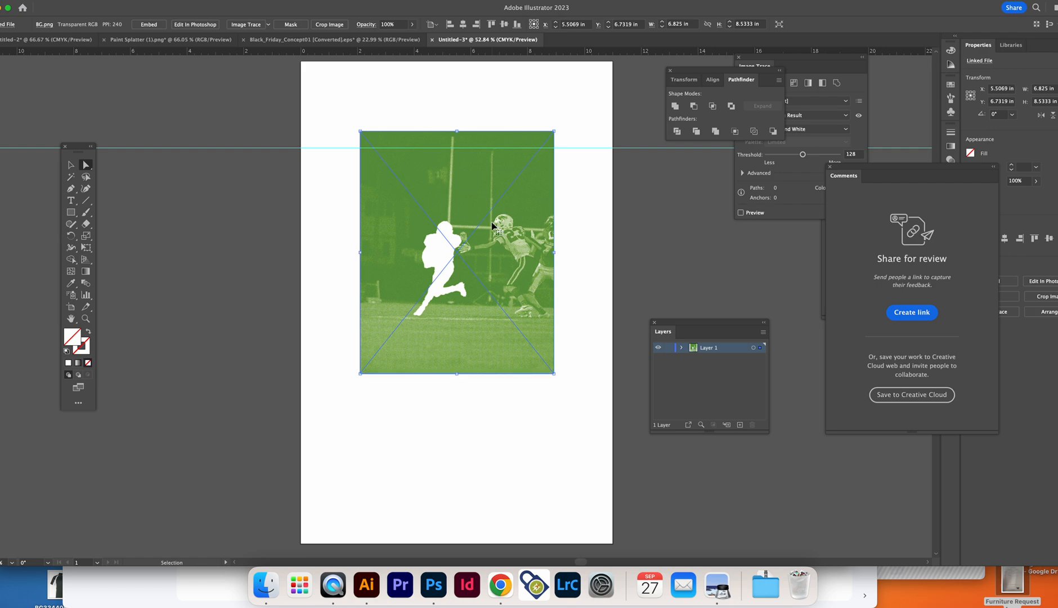
key("a")
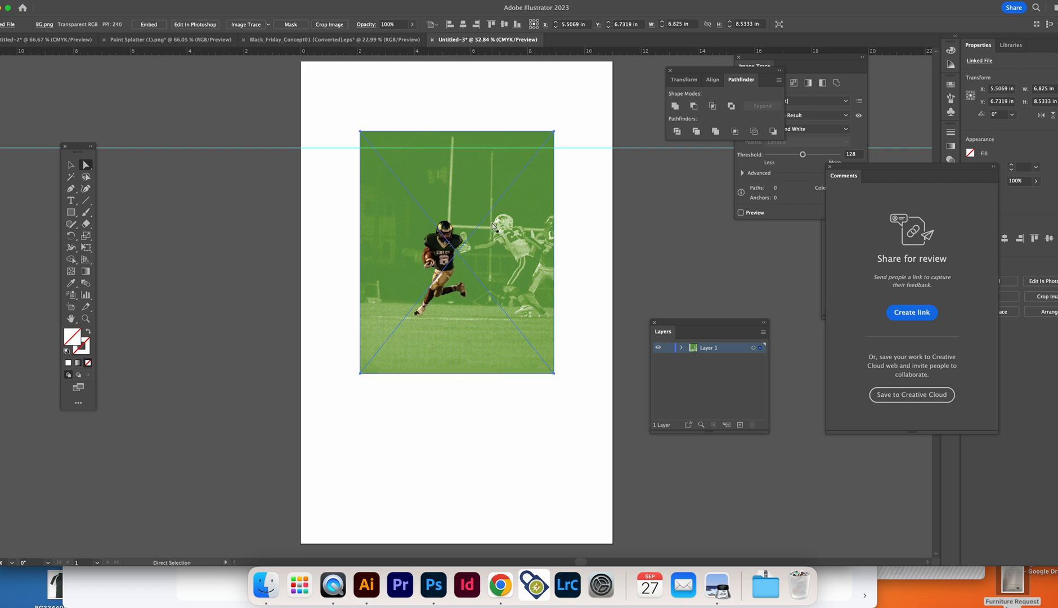
left_click(444, 127)
left_click(435, 145)
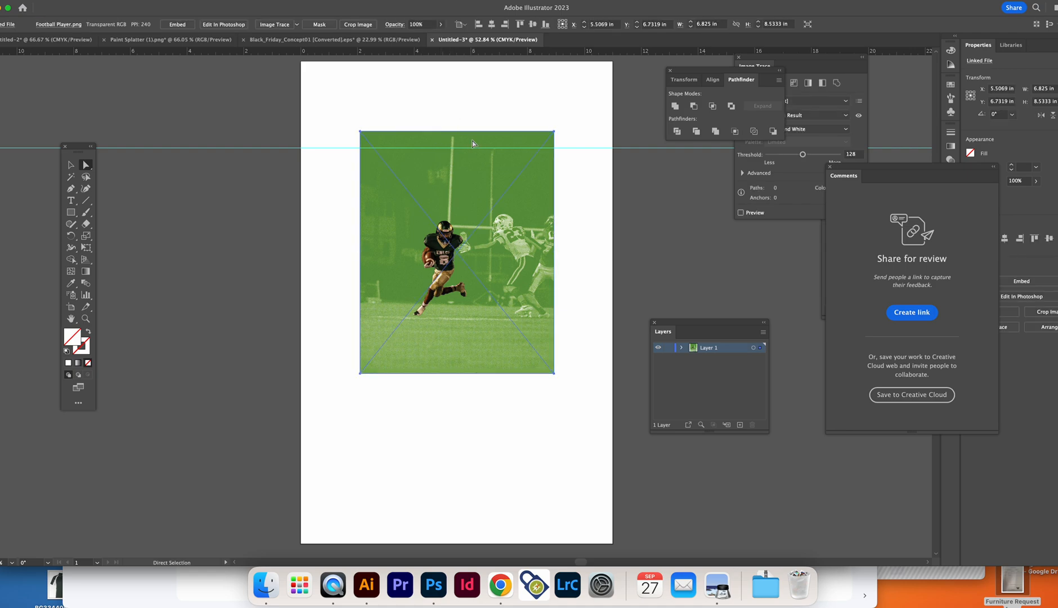
key("v")
key("super+equal")
key("super+equal")
key("super+equal")
scroll(432, 275, "down", 5)
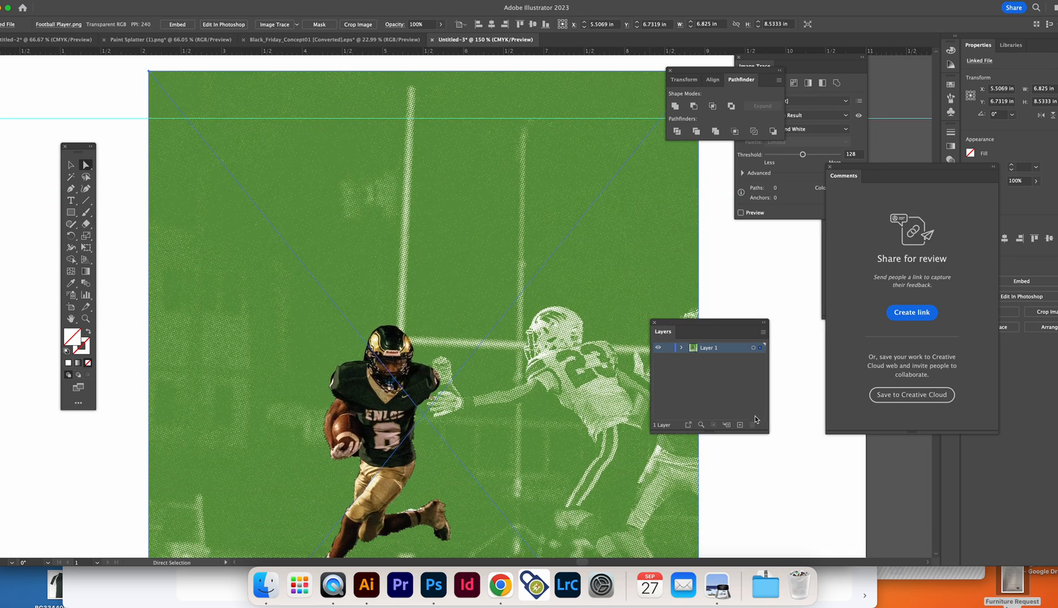
- Add a new layer above Layer 1, keeping Layer 1 as the active layer
left_click(740, 424)
left_click(138, 87)
left_click(170, 91)
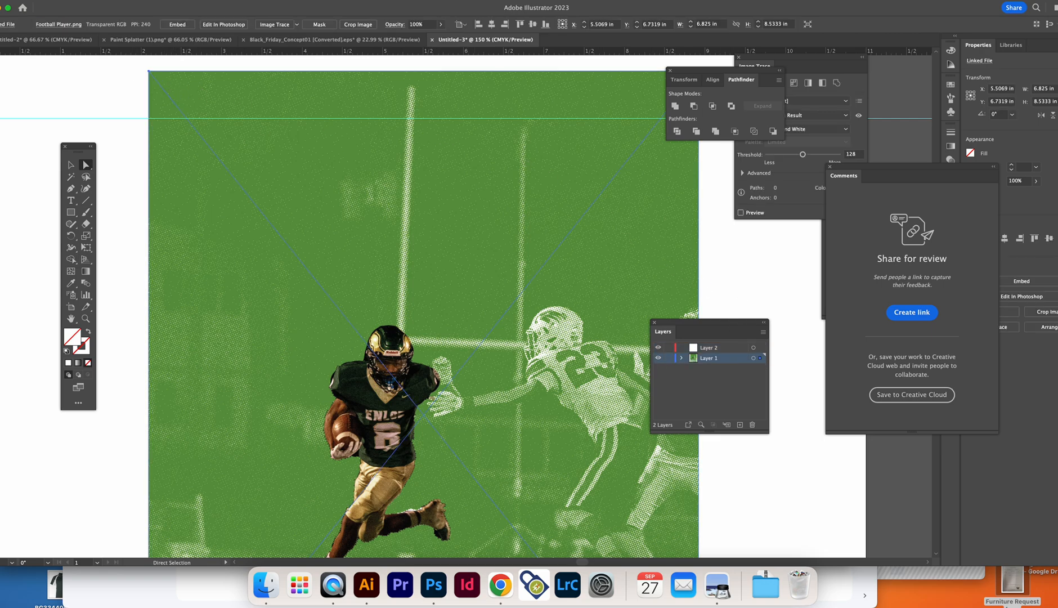
left_click(231, 5)
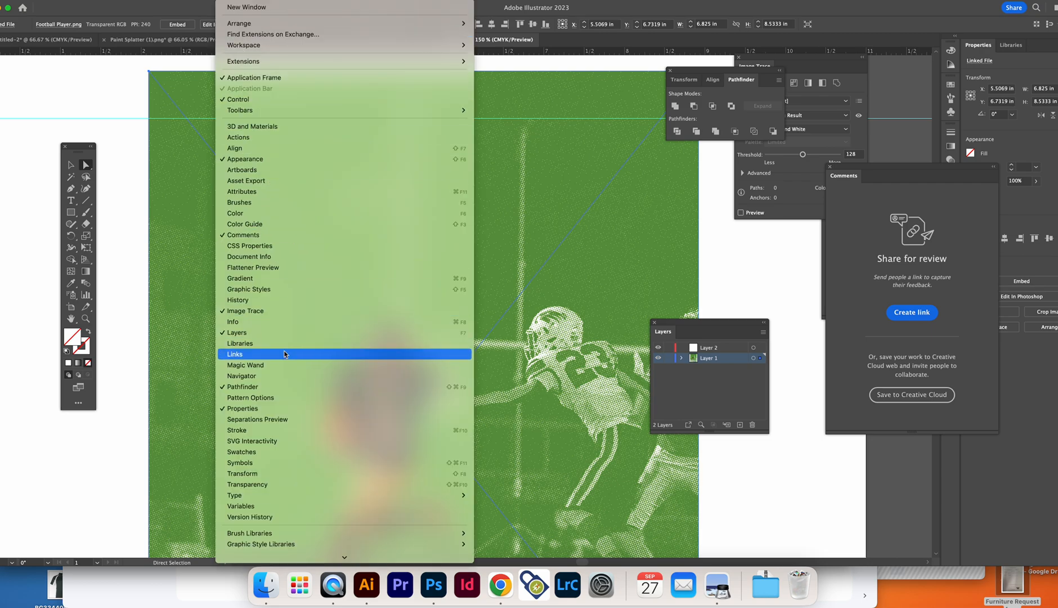
left_click(781, 319)
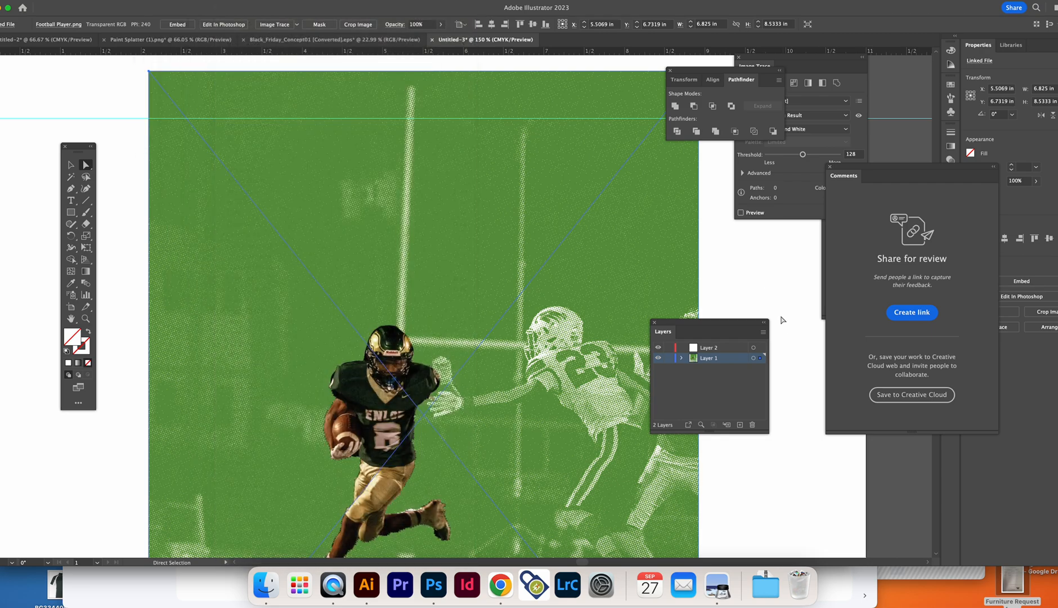
- Move the football player image from Layer 1 to Layer 2 and rename Layer 1 as BG
left_click_drag(760, 352, 760, 348)
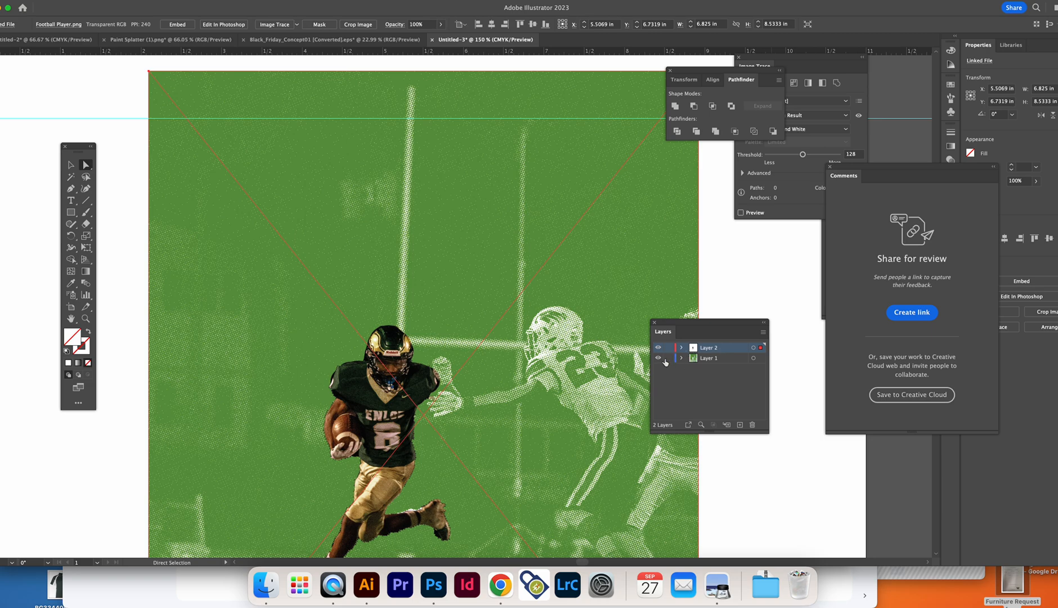
left_click(717, 362)
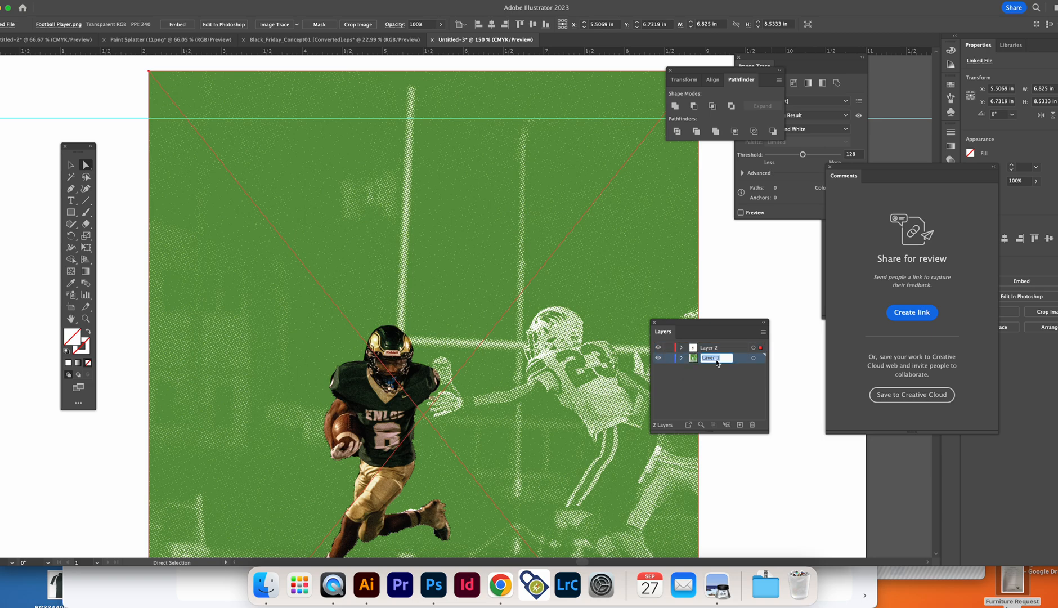
type("BG")
key("Return")
- Rename Layer 2 as Player and lock the BG layer, undoing any accidental shift of the player image
double_click(724, 348)
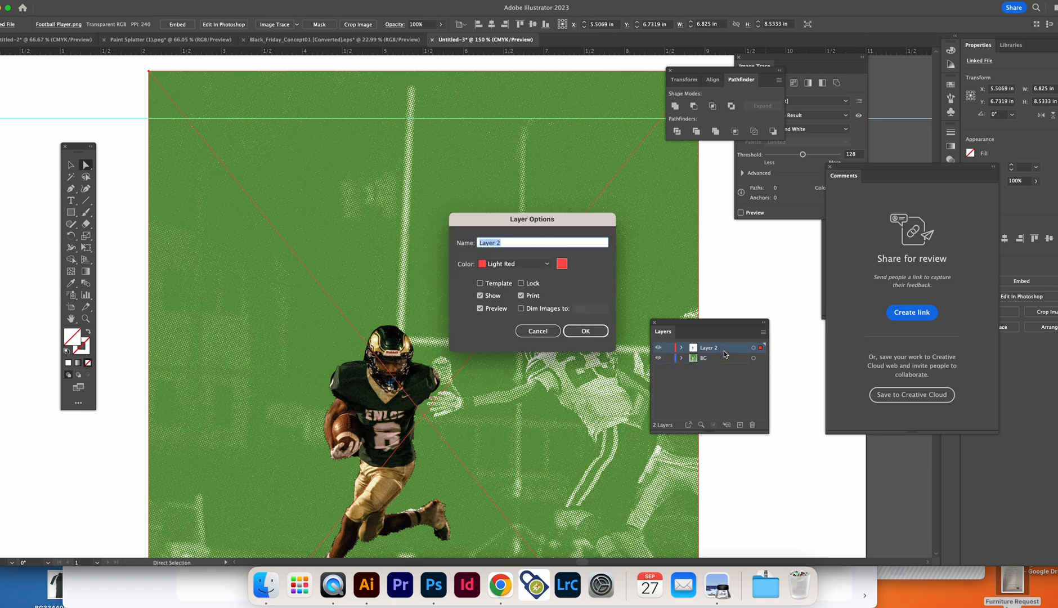
key("BackSpace")
type("Player")
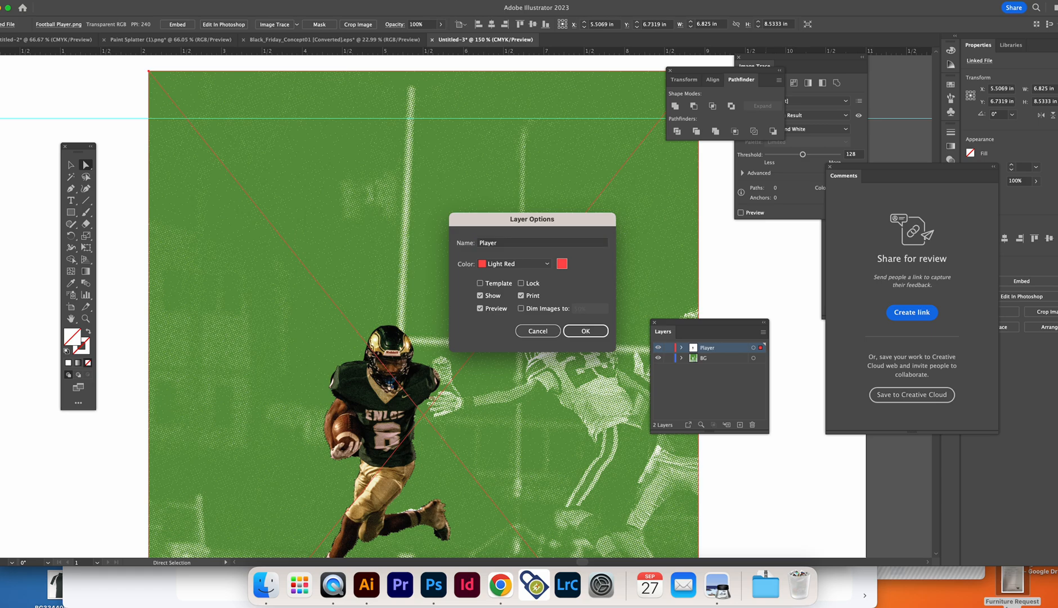
key("Return")
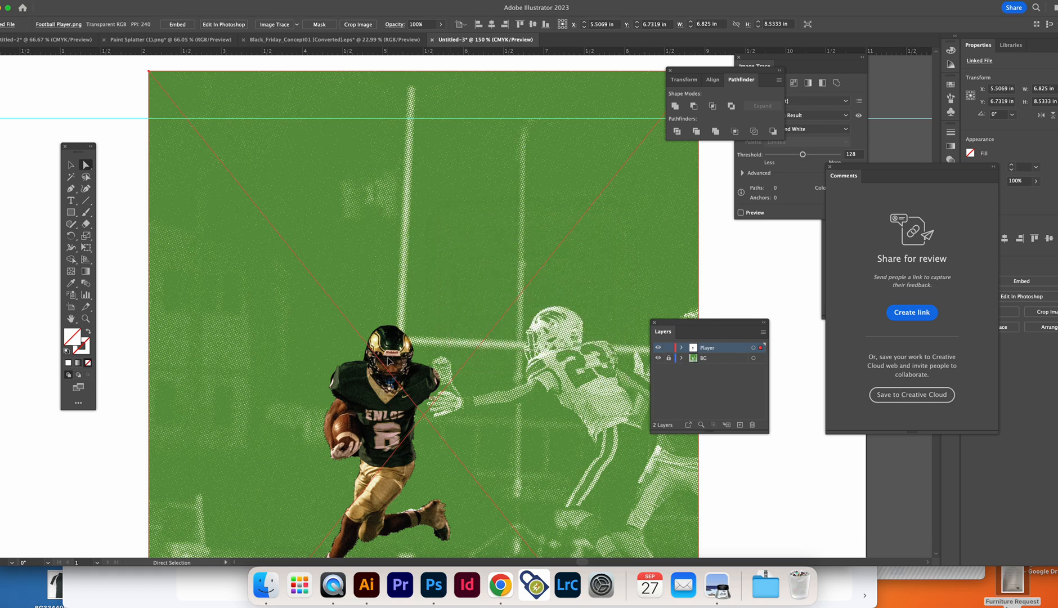
left_click_drag(391, 359, 344, 309)
key("super+z")
- Draw a text frame about 3.86 by 1.76 in over the player's head and enter HOCOMING
left_click(71, 201)
left_click_drag(270, 248, 581, 390)
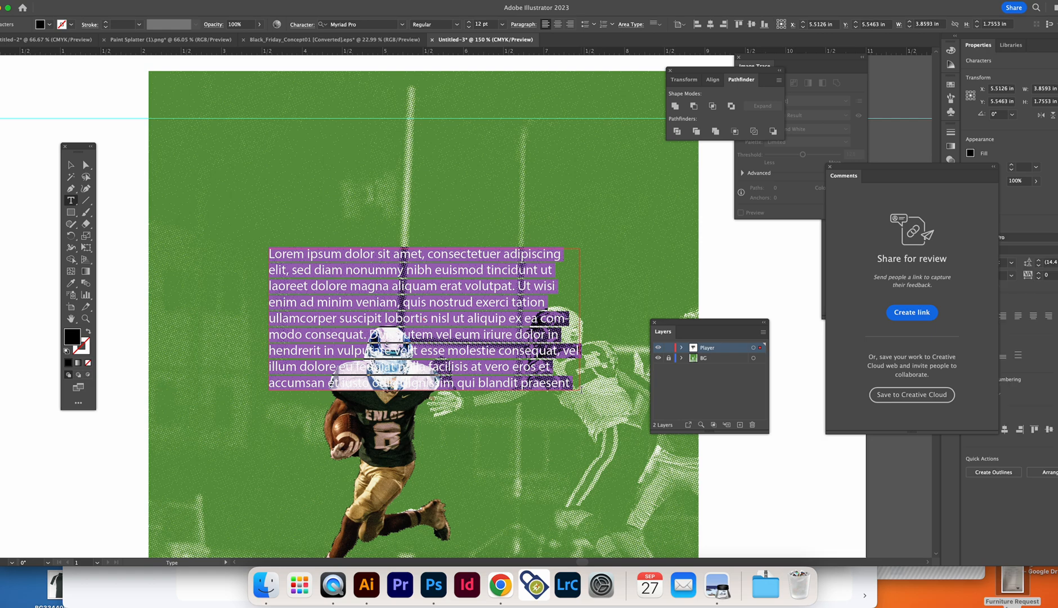
type("HOCO")
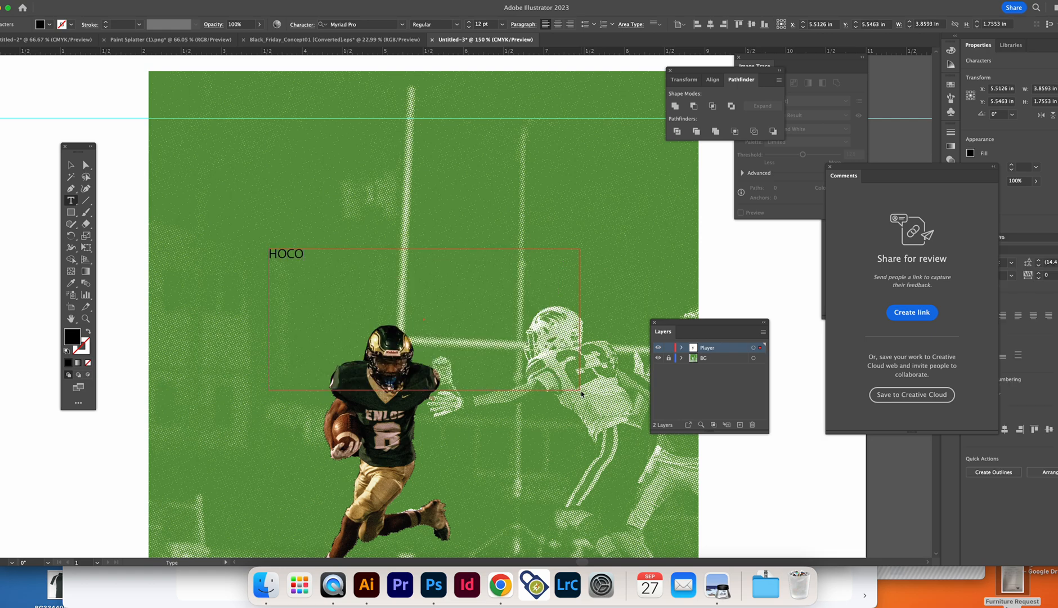
type("MING")
- Clear the heavy weight font filter and set the HOCOMING text in Basic Gothic Pro Bold
key("super+a")
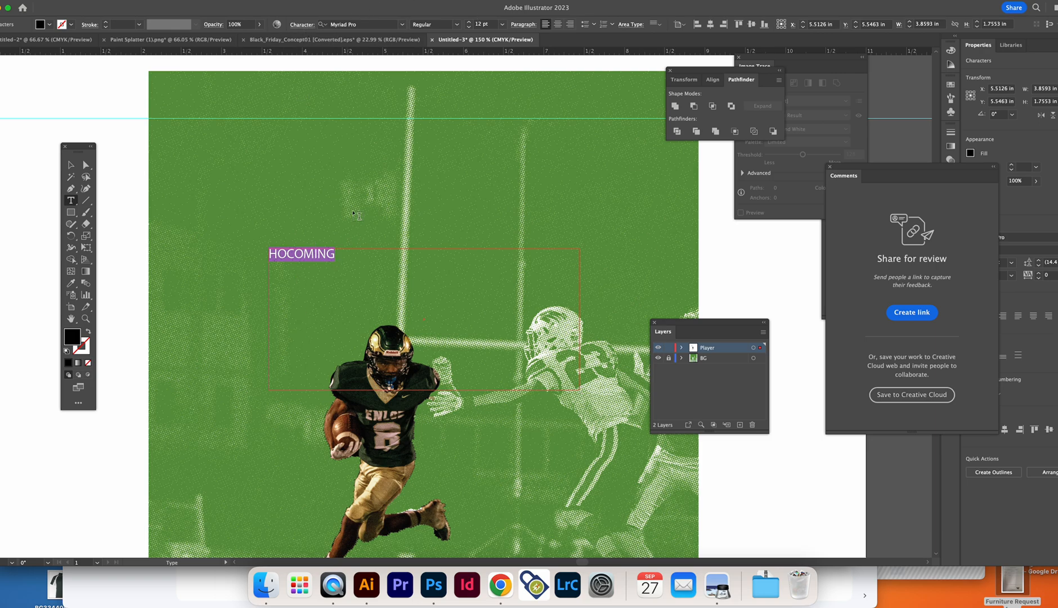
left_click(302, 25)
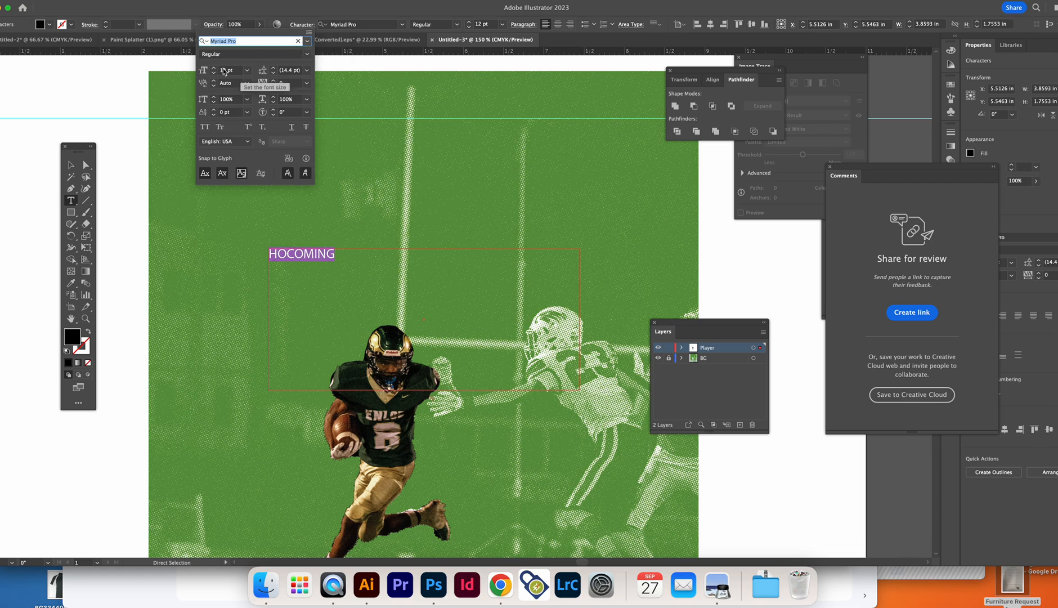
left_click(307, 42)
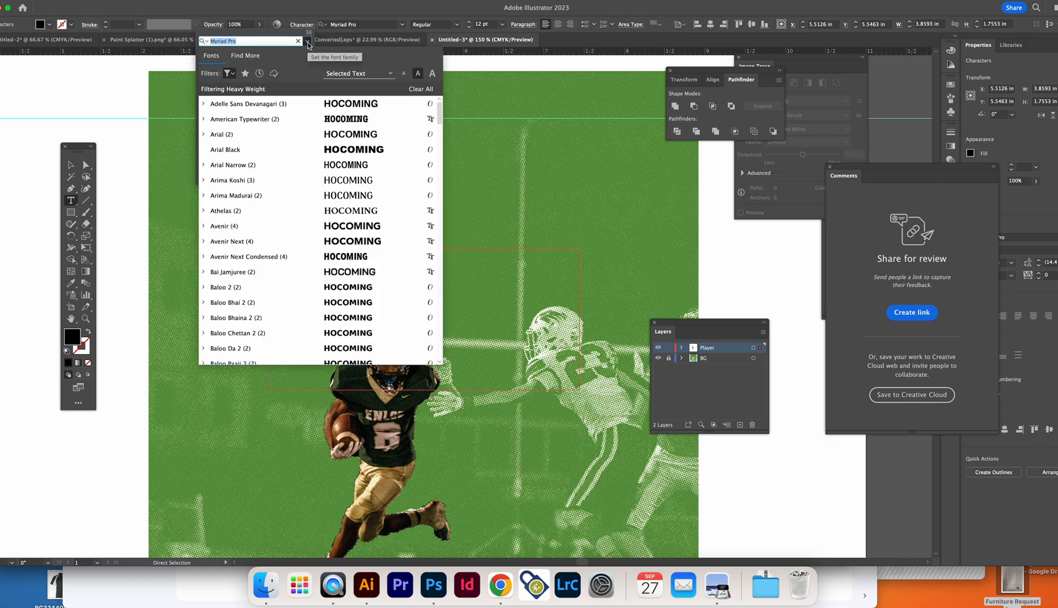
left_click(228, 74)
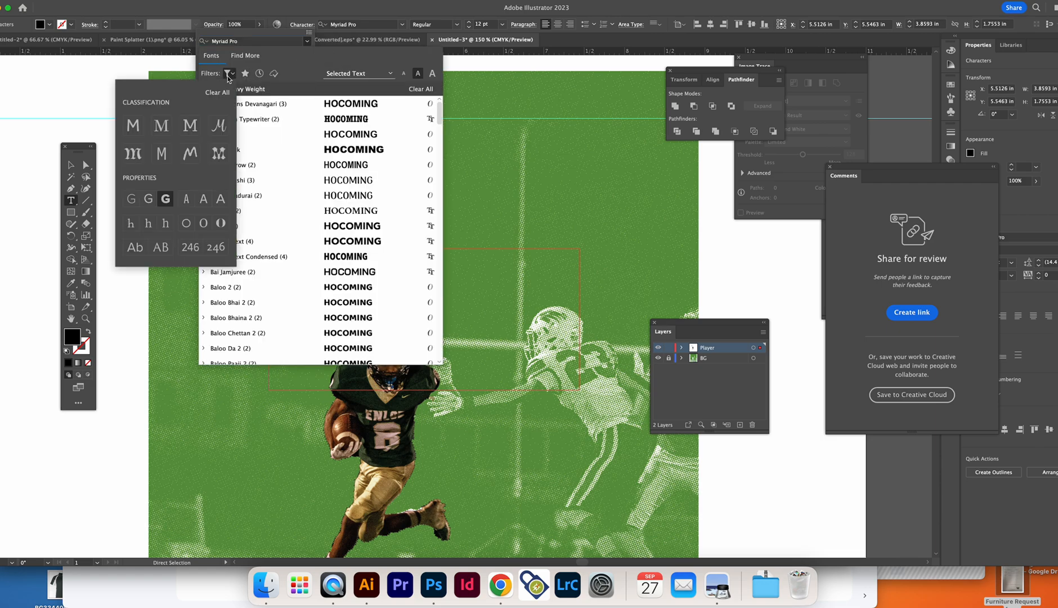
left_click(228, 75)
left_click(228, 74)
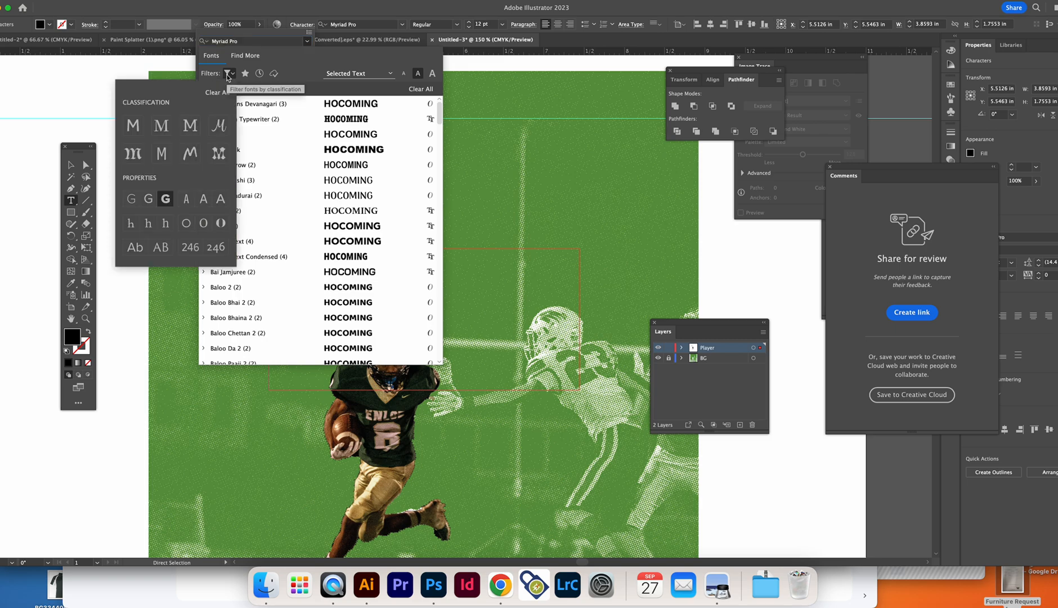
left_click(164, 199)
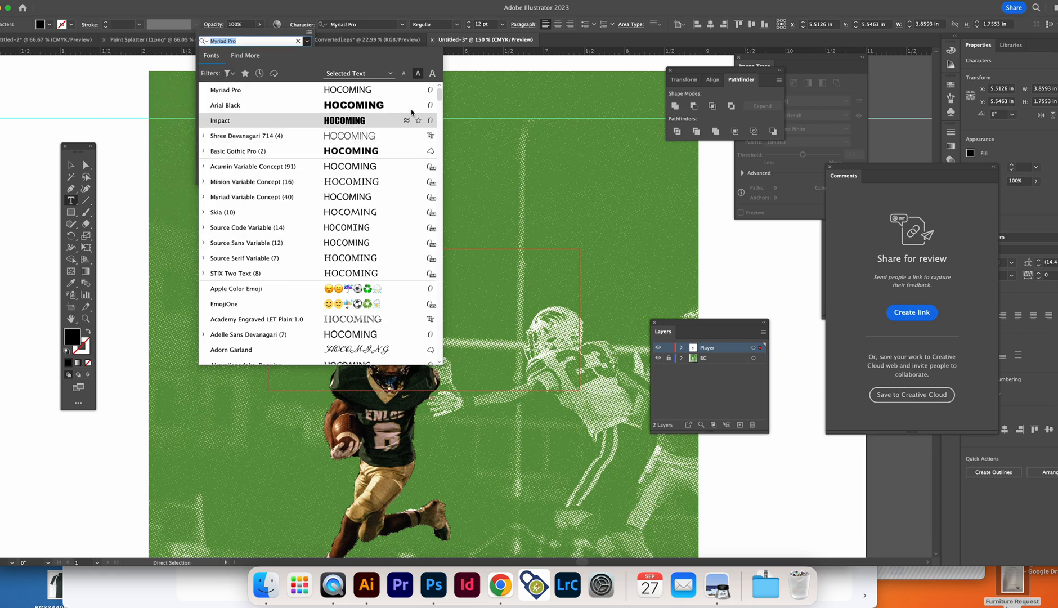
left_click(369, 152)
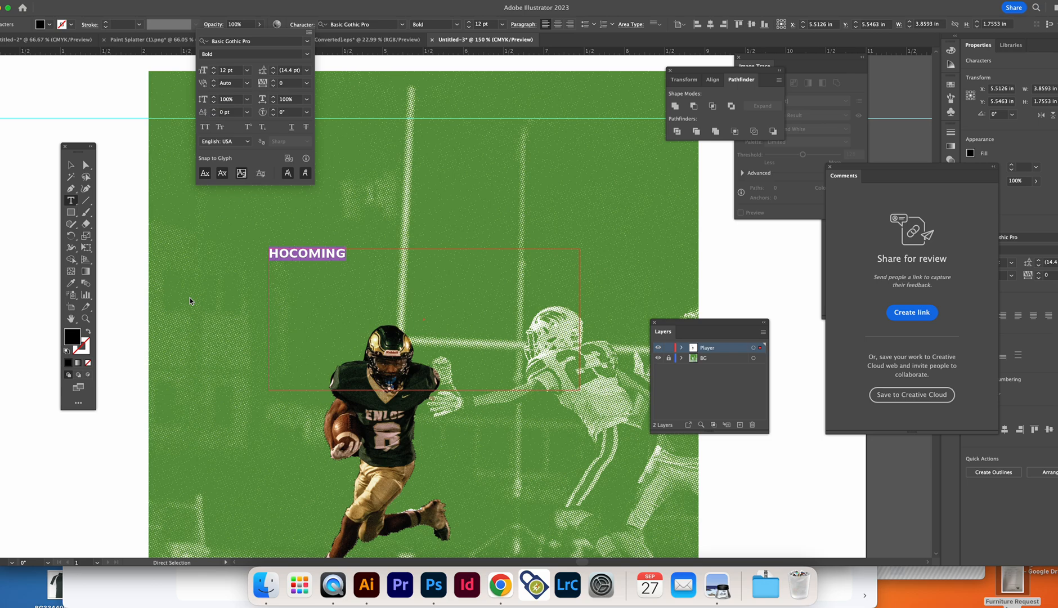
- Increase the HOCOMING text size to 42 pt
key("super+shift+period")
key("super+shift+period")
key("super+shift+period")
key("super+shift+period")
key("super+shift+period")
key("super+shift+period")
key("super+shift+period")
key("super+shift+period")
key("super+shift+period")
key("super+shift+period")
key("super+shift+period")
key("super+shift+period")
key("super+shift+period")
key("super+shift+period")
key("super+shift+period")
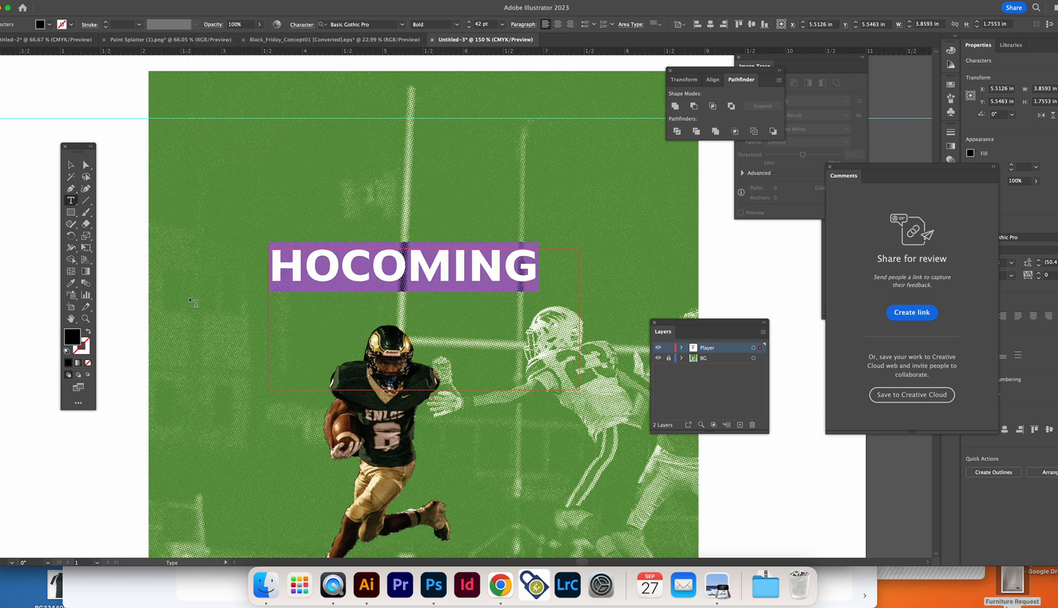
- Fill the HOCOMING text with the yellow-green color 9CBC17
double_click(73, 339)
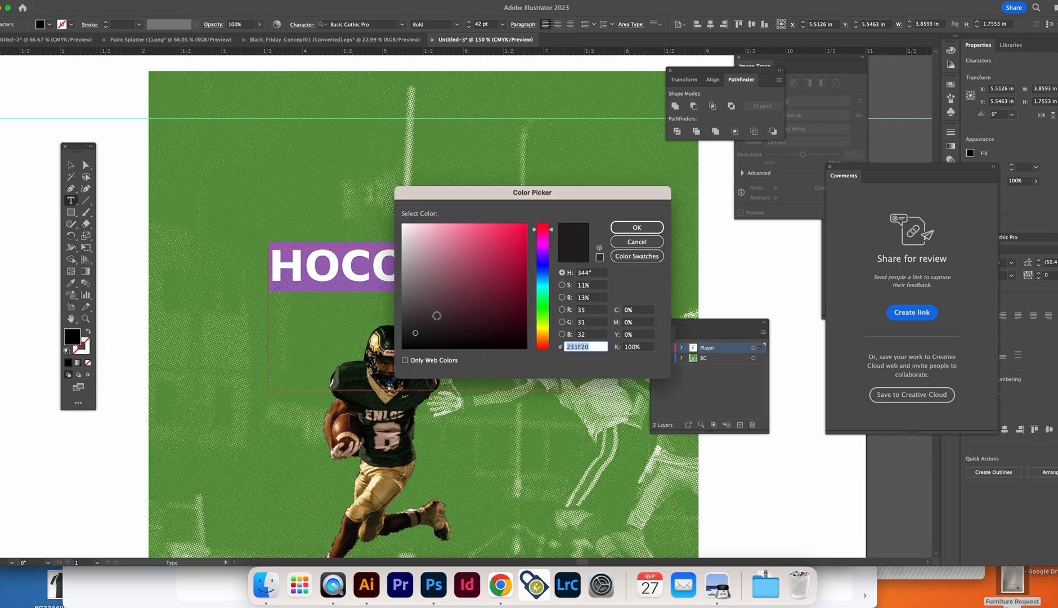
type("20211D")
left_click(512, 255)
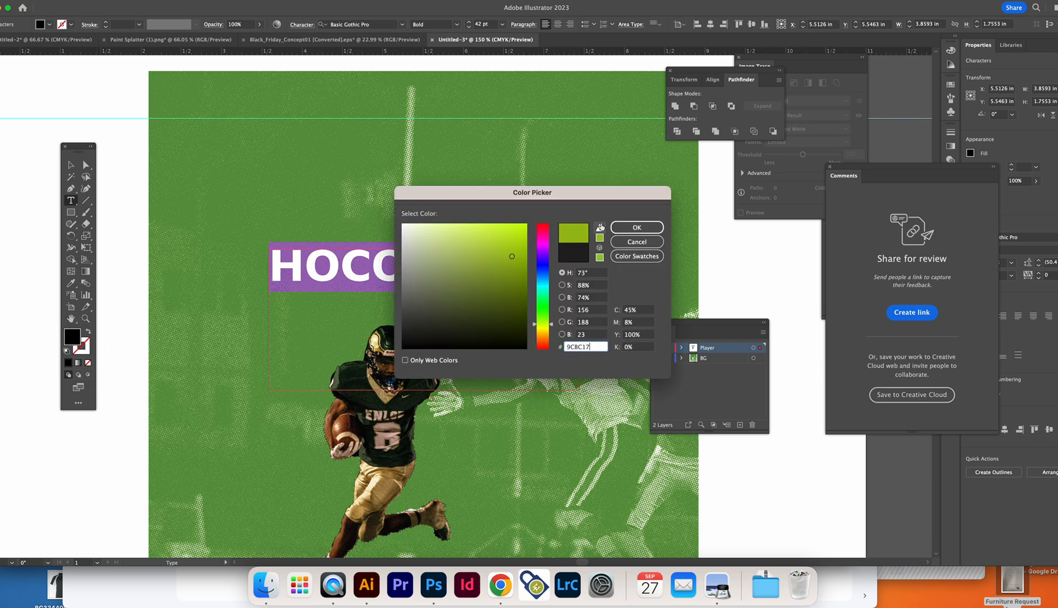
left_click(619, 229)
- Move the HOCOMING text over the player's helmet at about X 5.73 in, Y 6.48 in, and send it behind the player
left_click(70, 164)
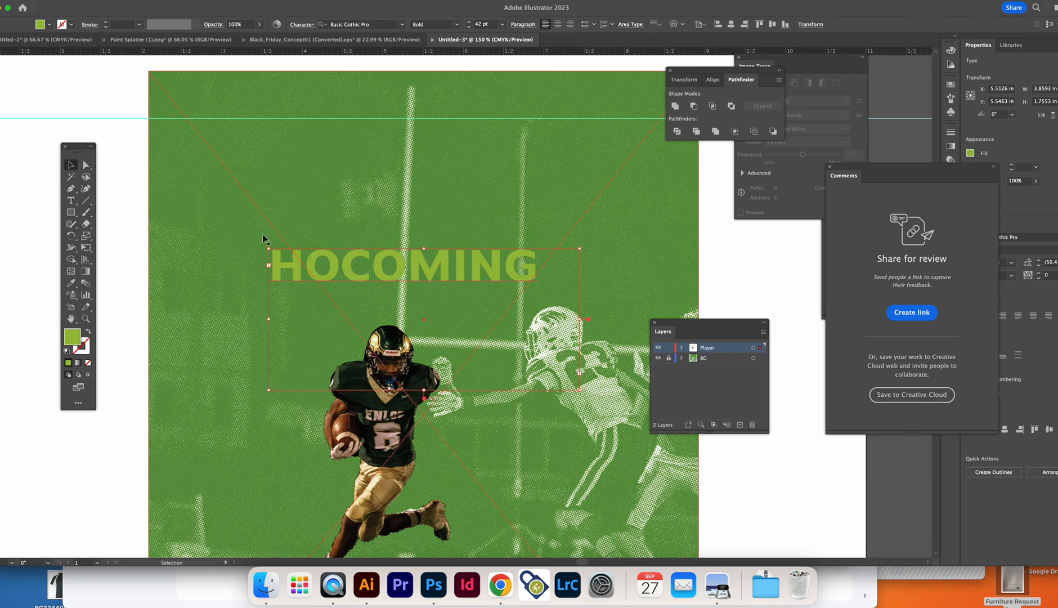
left_click_drag(314, 281, 332, 356)
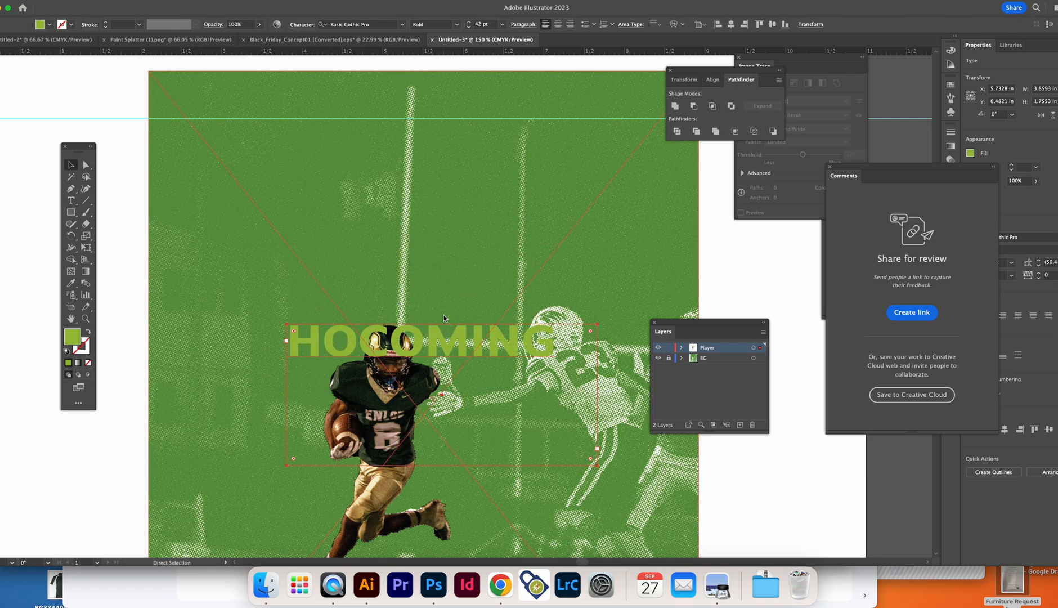
key("super+bracketleft")
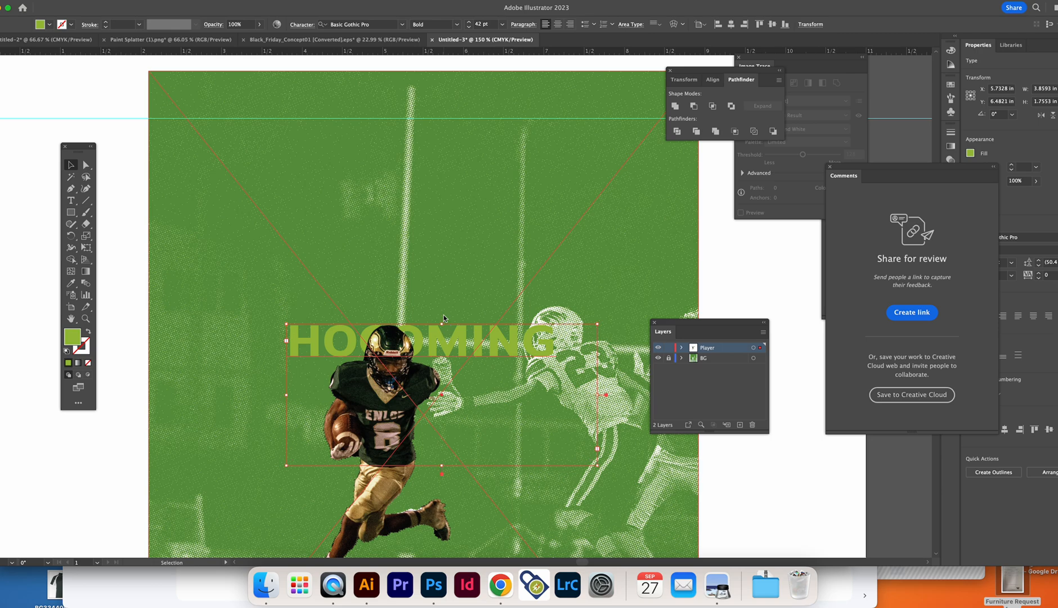
key("super+bracketright")
key("a")
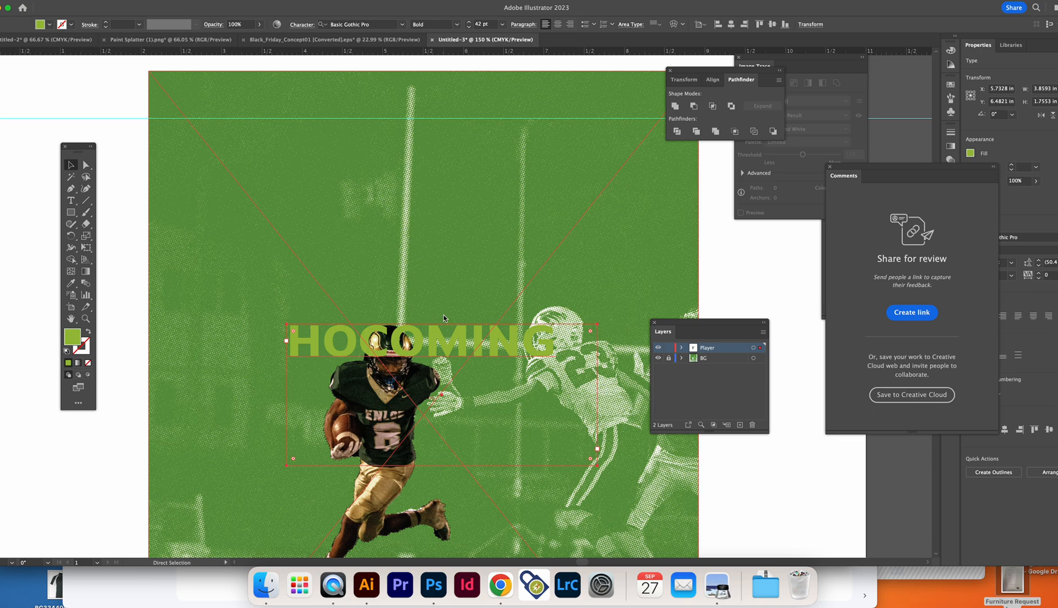
key("super+bracketleft")
key("v")
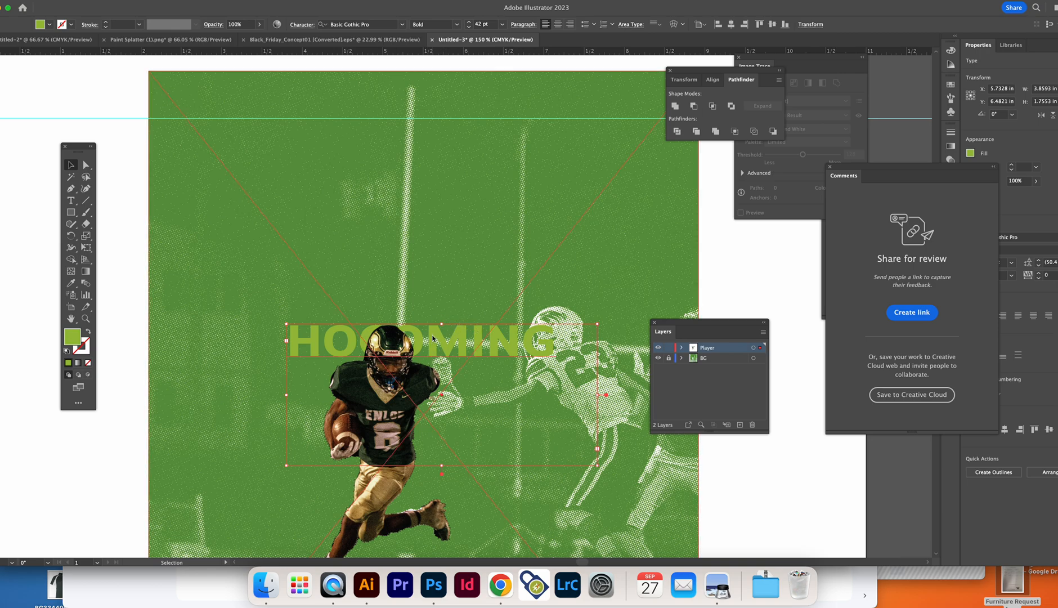
left_click_drag(318, 350, 307, 356)
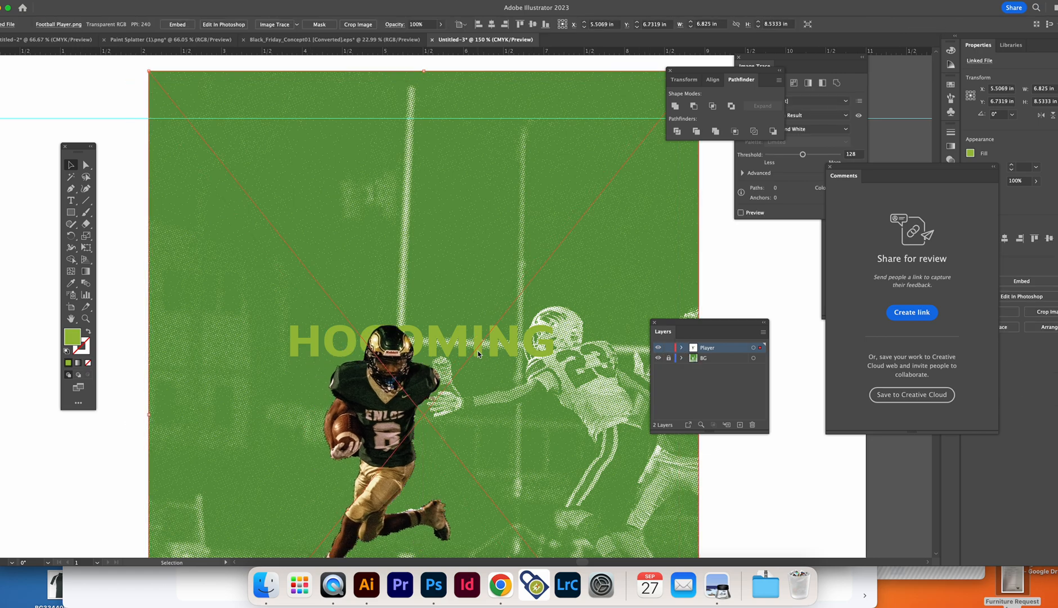
key("a")
key("v")
left_click(396, 355)
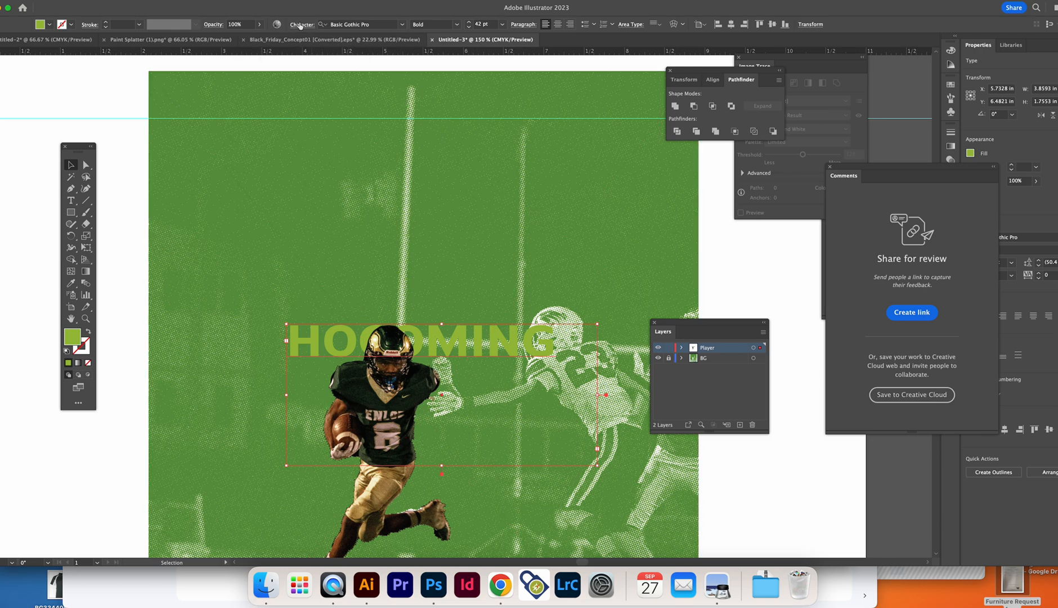
- Switch to the Black_Friday_Concept01 document and select the black paint splatter behind the sale text
left_click(309, 39)
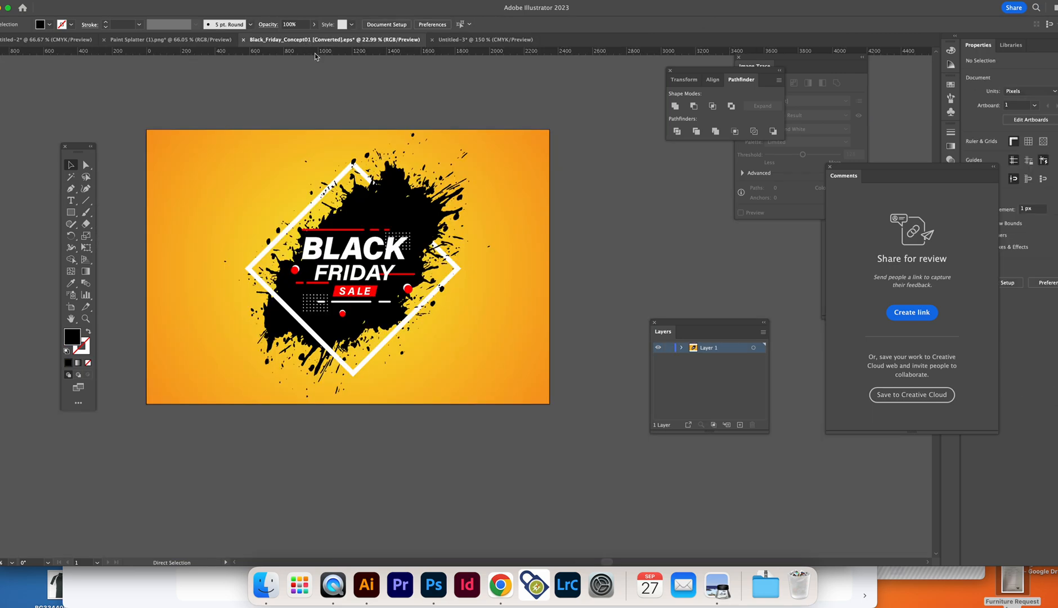
left_click(404, 201)
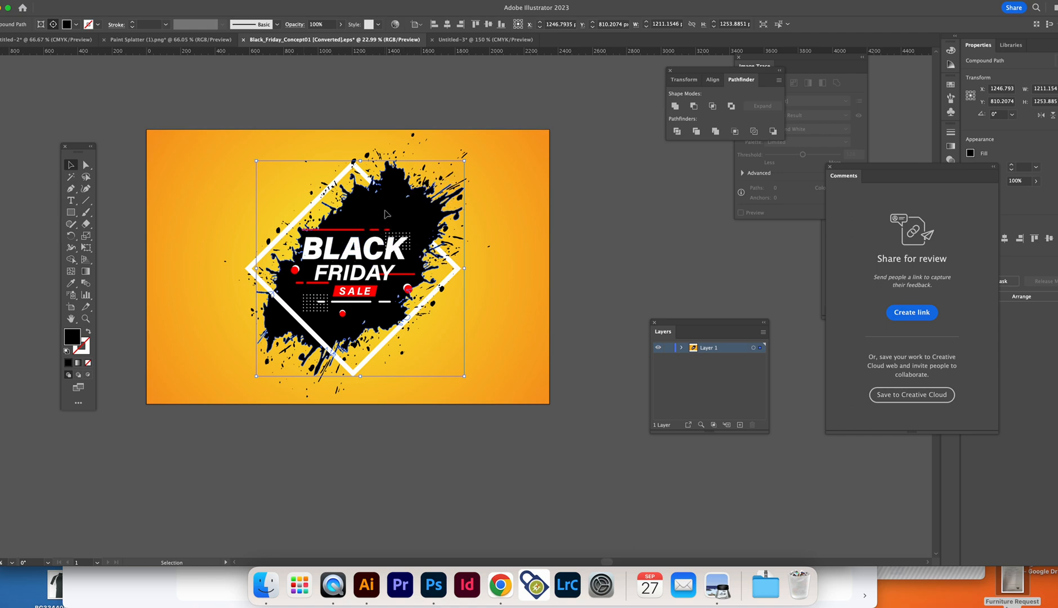
- Switch to Chrome, go to the Vecteezy home page and search its vectors for Splatter
left_click(500, 599)
left_click(519, 111)
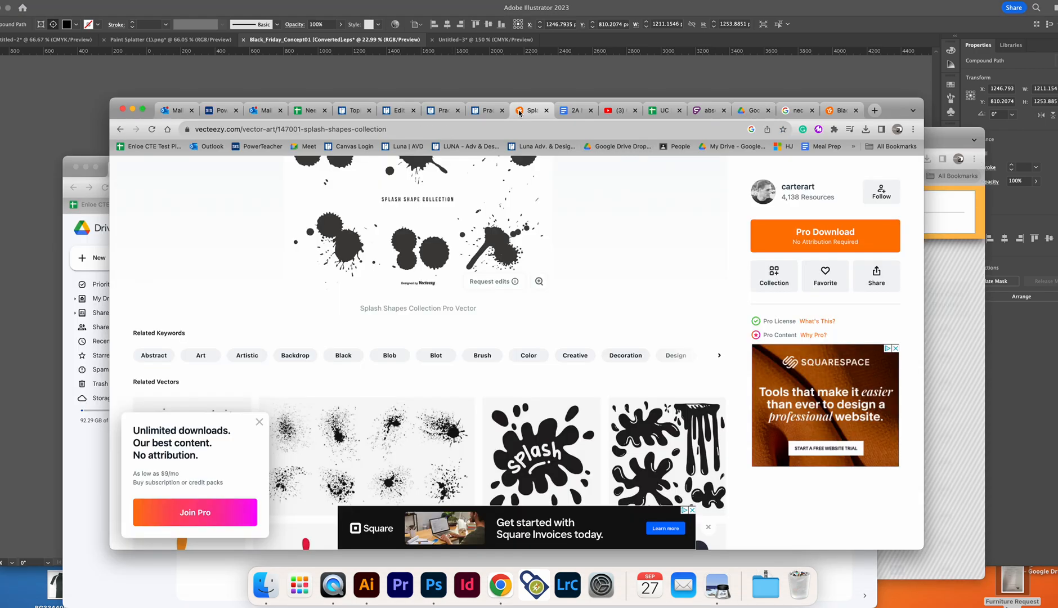
scroll(311, 292, "up", 5)
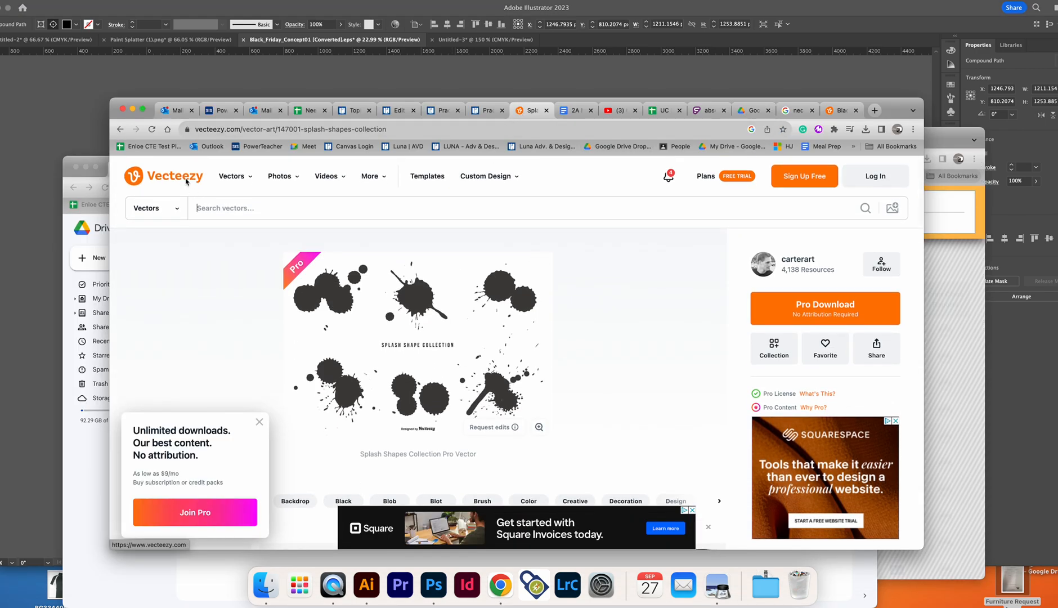
left_click(187, 182)
left_click(402, 364)
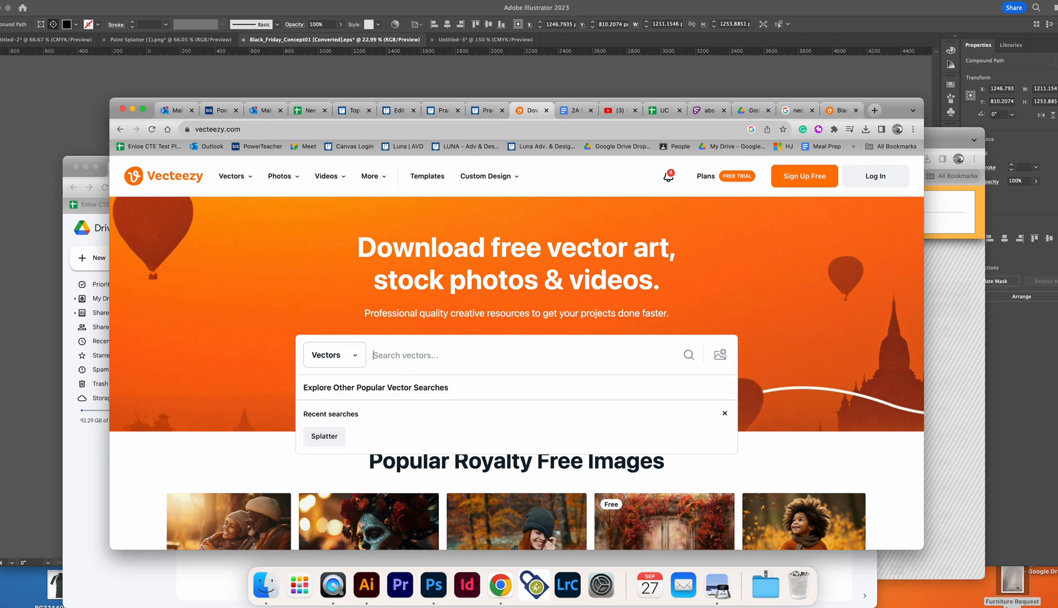
type("Splatter")
key("Return")
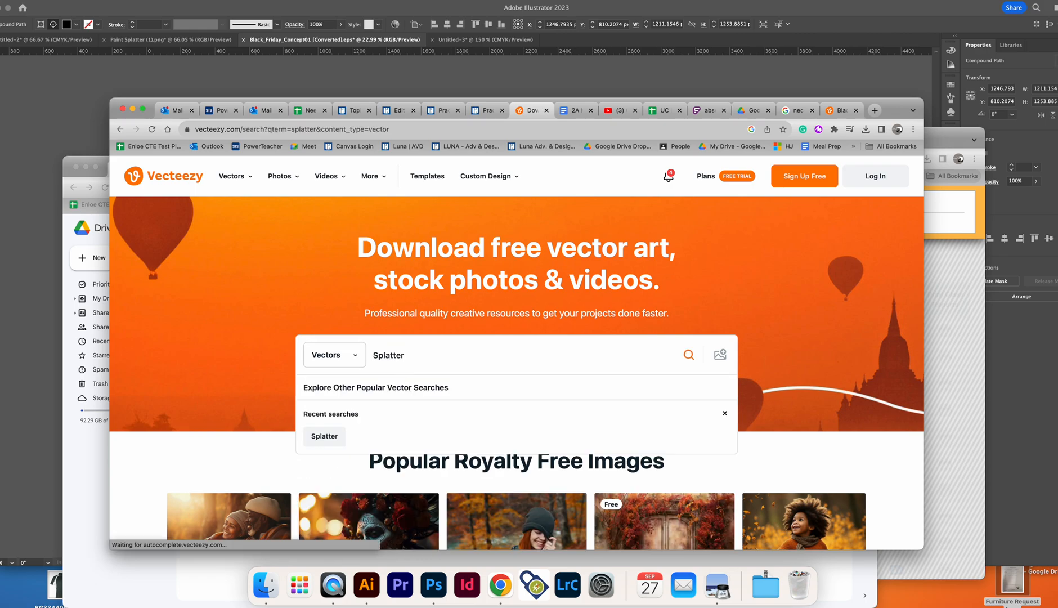
- Look through the Vecteezy splatter vectors and return to the Black Friday artwork in Illustrator
scroll(405, 415, "down", 3)
scroll(405, 415, "down", 2)
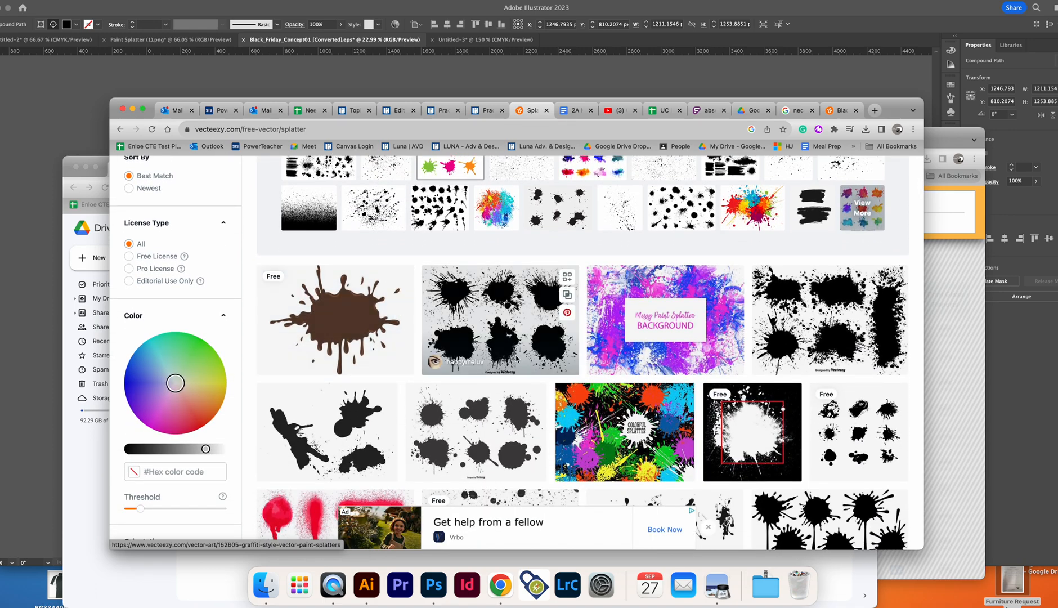
scroll(363, 281, "down", 1)
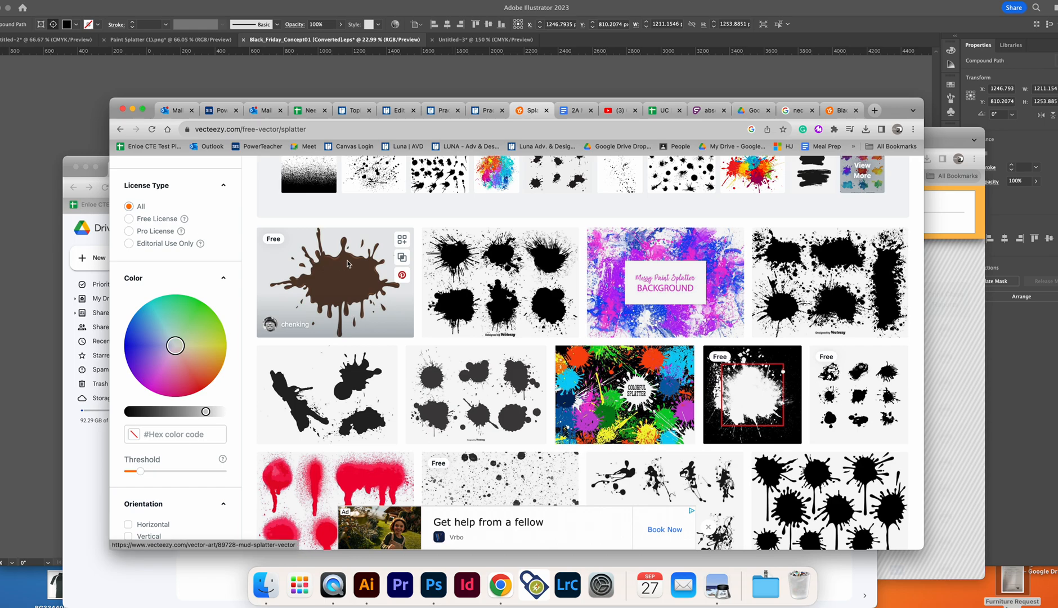
scroll(479, 276, "down", 5)
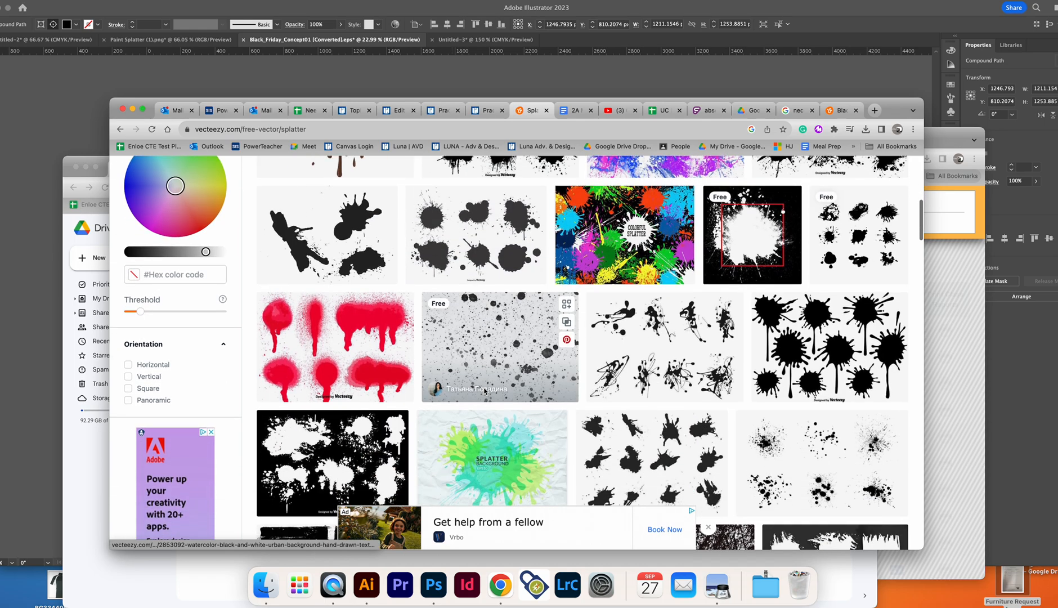
scroll(793, 394, "down", 5)
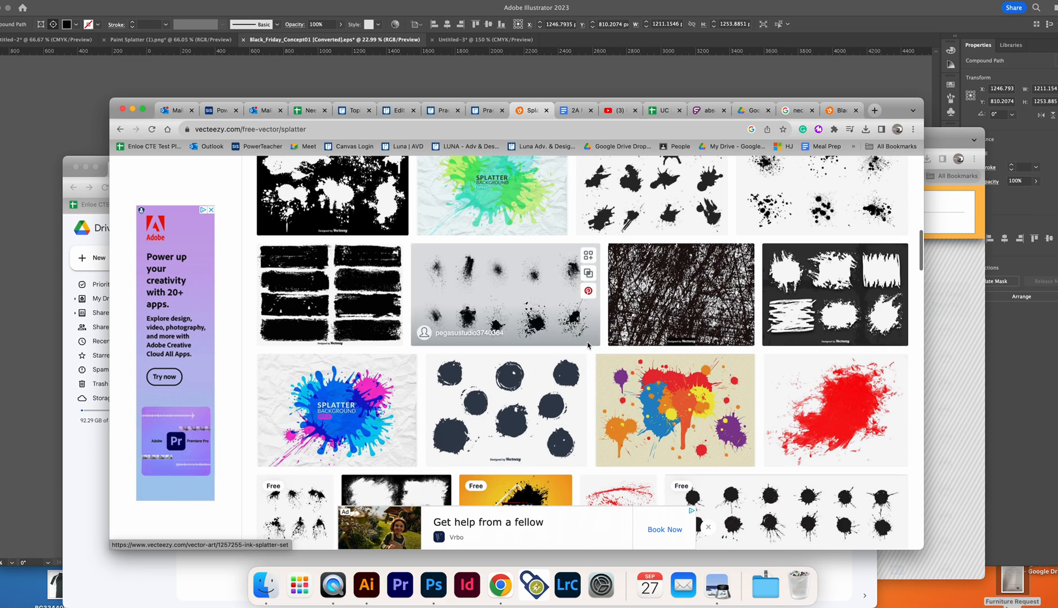
left_click(30, 254)
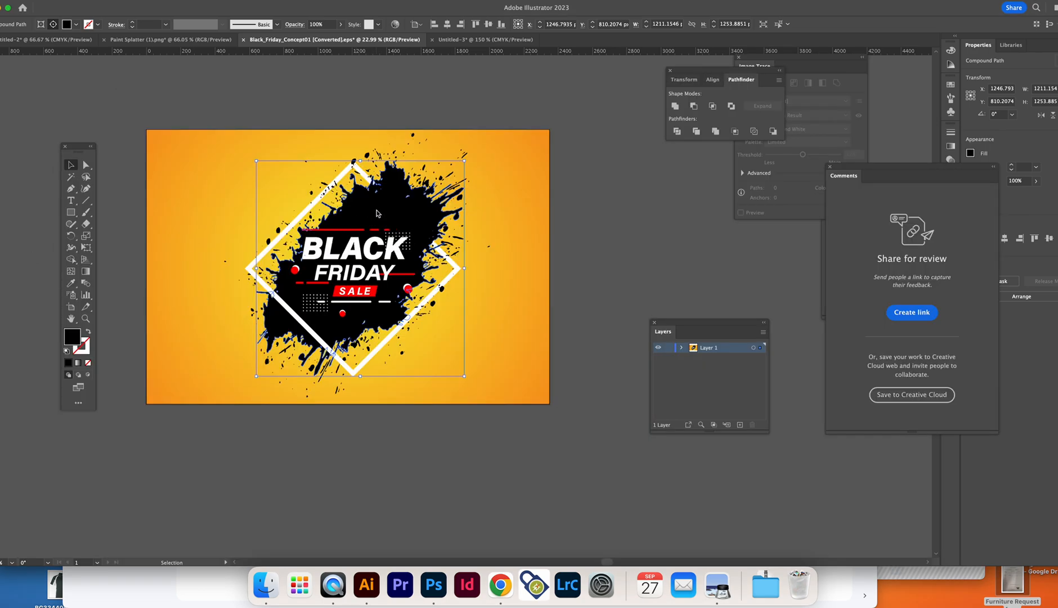
- Select the main black splatter outline inside the clipped Black Friday artwork with the Direct Selection tool
left_click(528, 182)
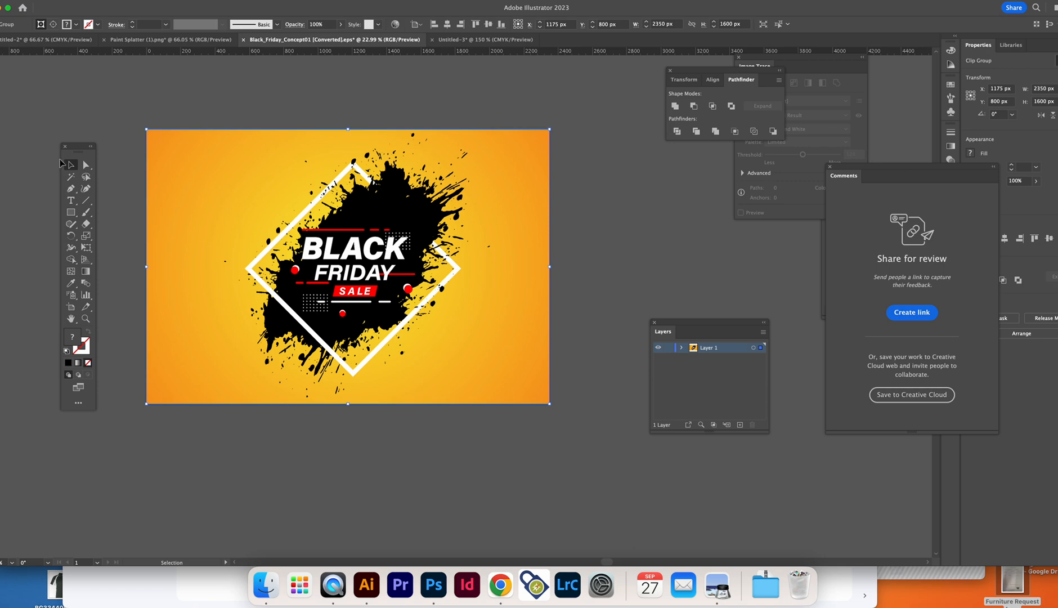
left_click(86, 164)
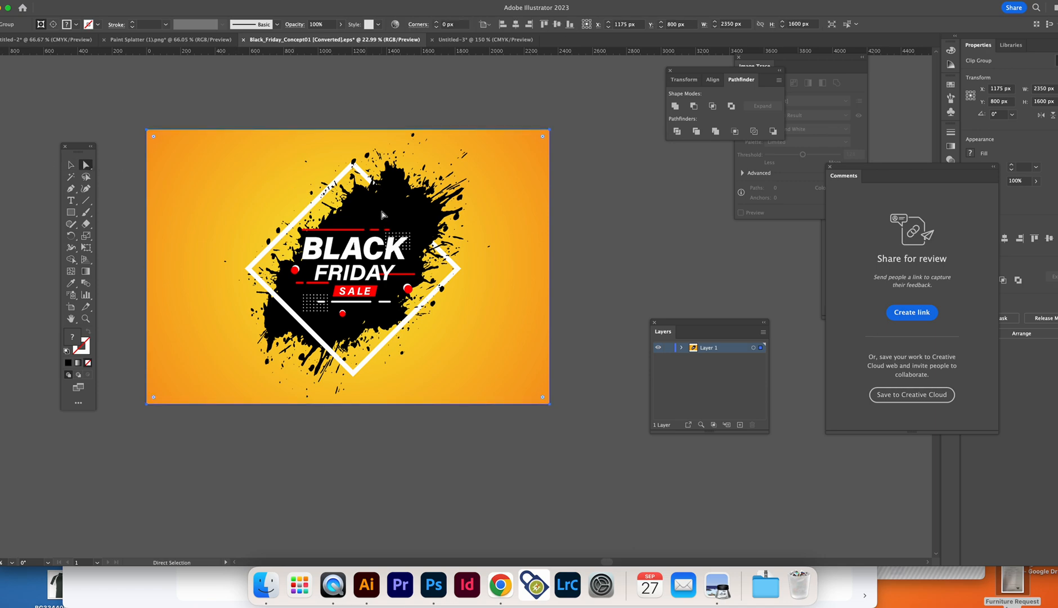
left_click(355, 191)
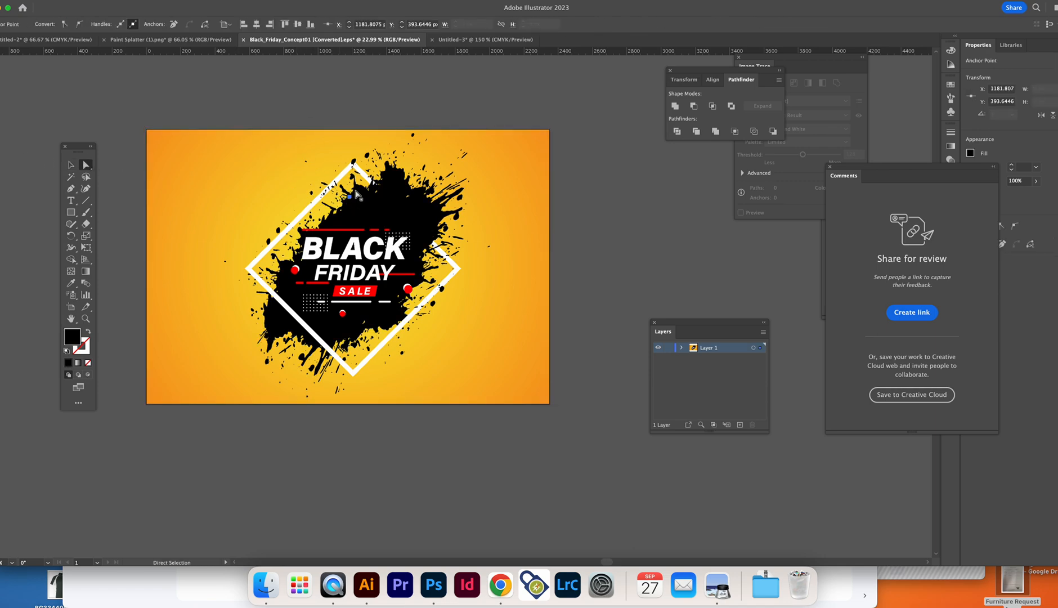
left_click(357, 186)
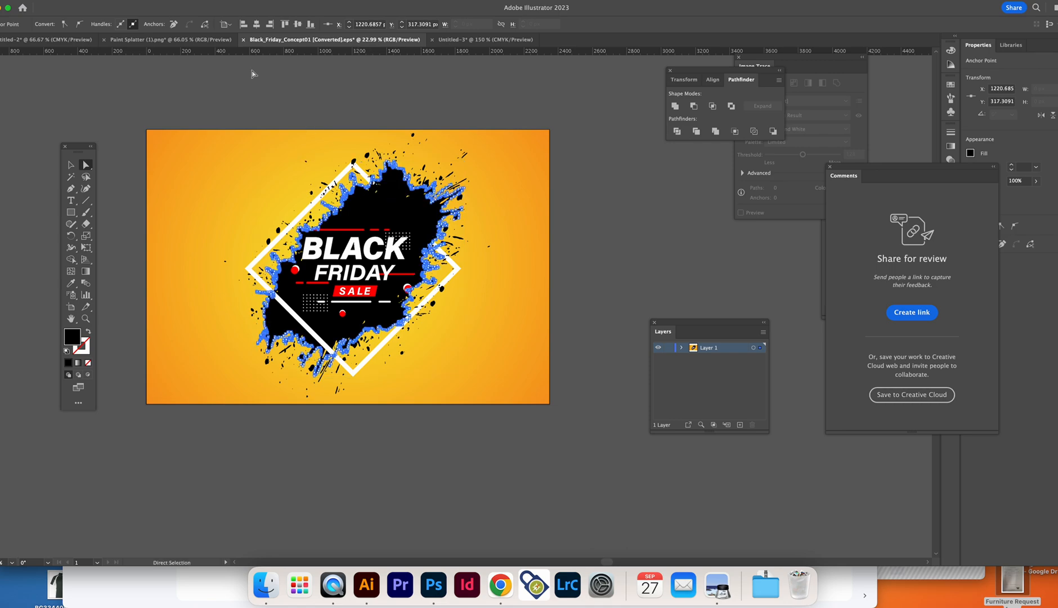
- Switch to the Untitled-2 poster and shift the Background.png image within its splatter mask to about X 276.78 pt, Y 512.33 pt
left_click(51, 40)
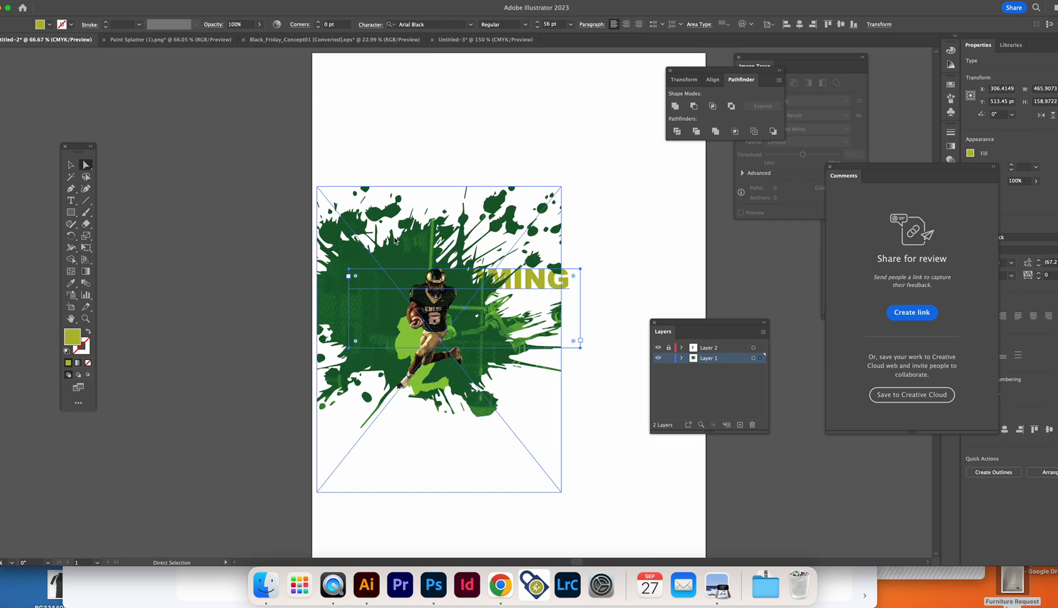
left_click_drag(429, 297, 439, 267)
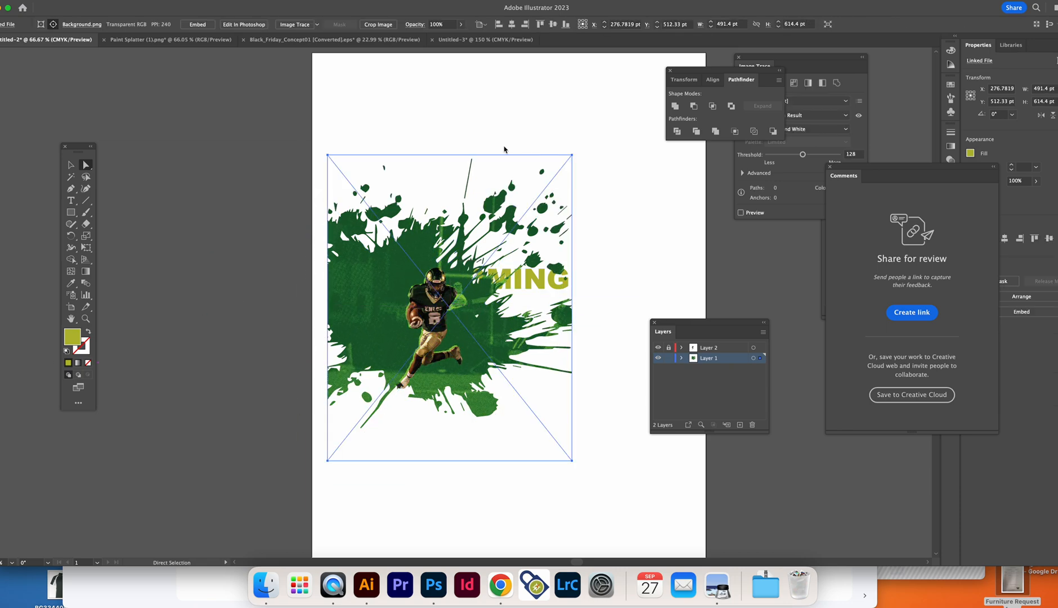
left_click(397, 113)
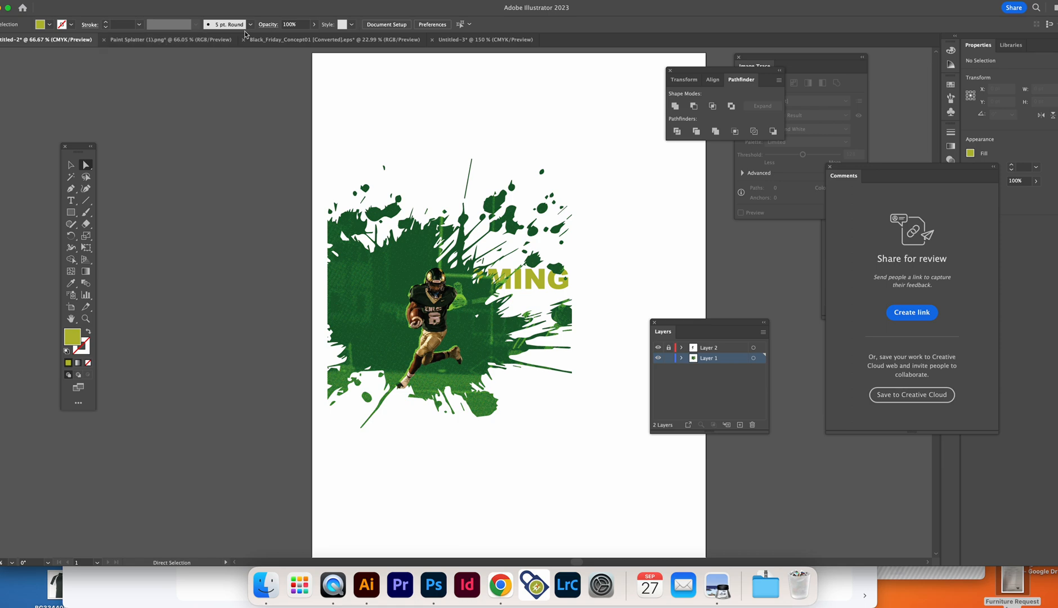
- Switch to the Untitled-3 poster and try to paste the copied splatter path above the player
left_click(466, 42)
left_click(285, 181)
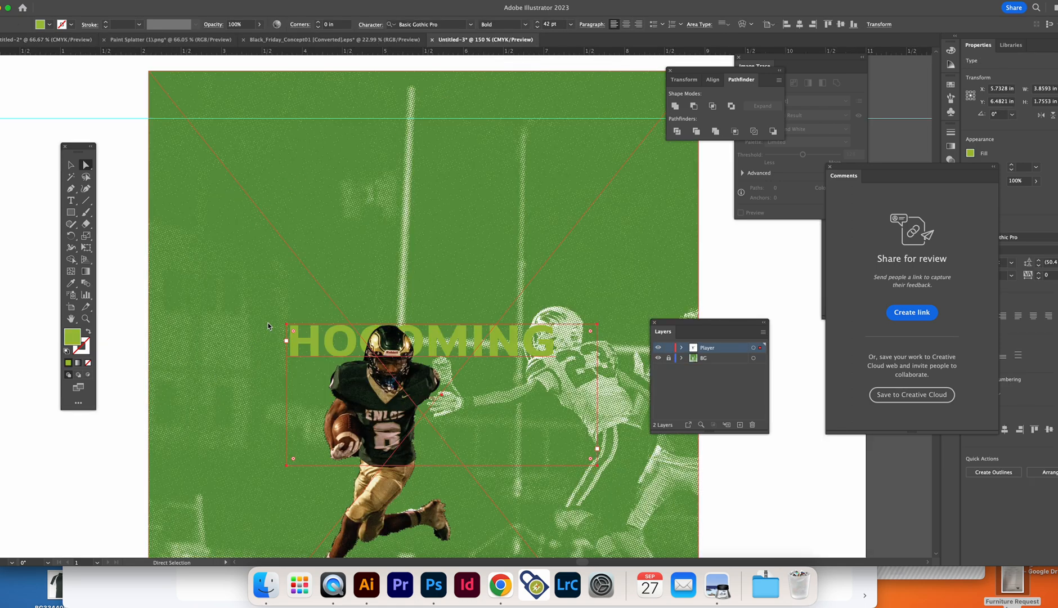
key("a")
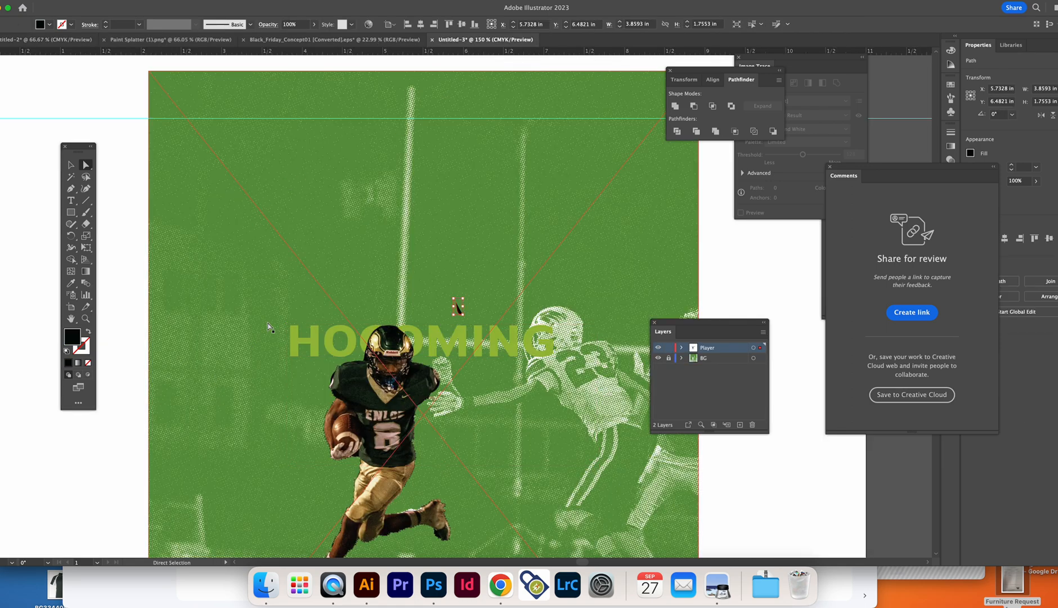
left_click(290, 63)
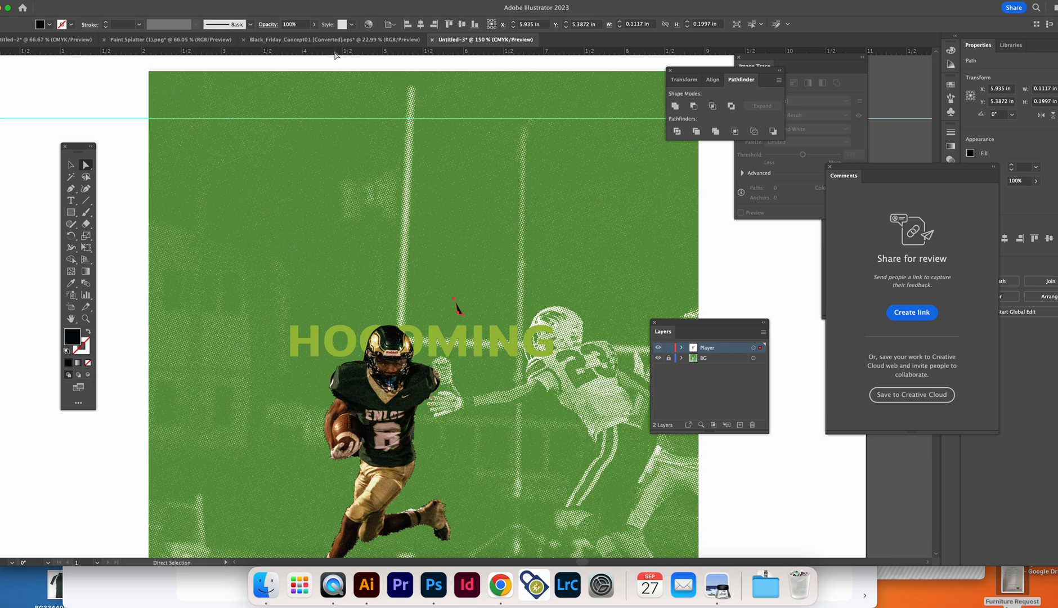
- Return to Black_Friday_Concept01, move the whole clipped artwork to about X 1006 px, Y 748 px, and ungroup it
left_click(335, 45)
left_click(70, 165)
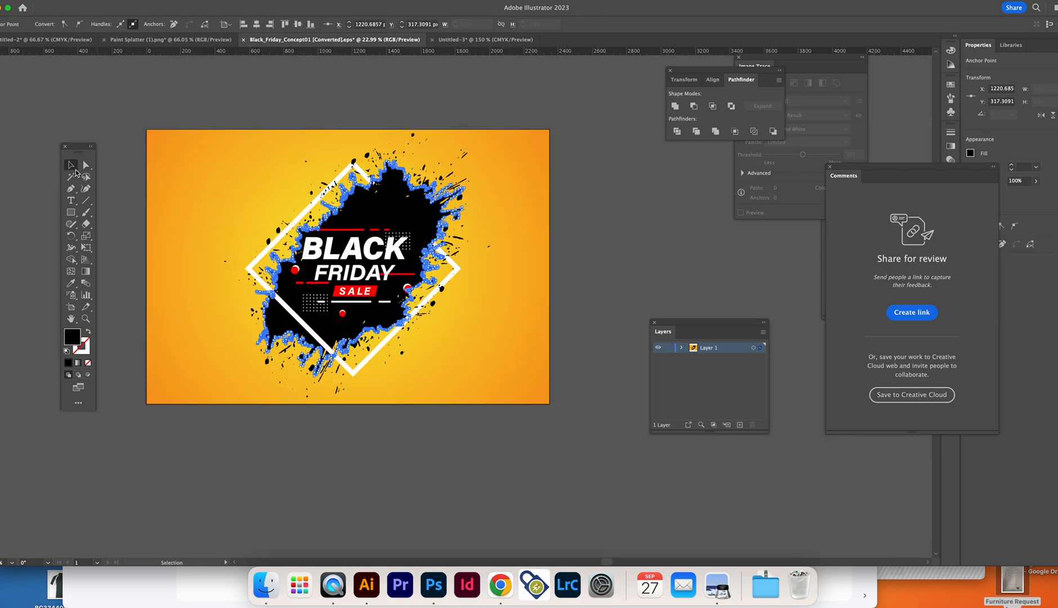
left_click(384, 207)
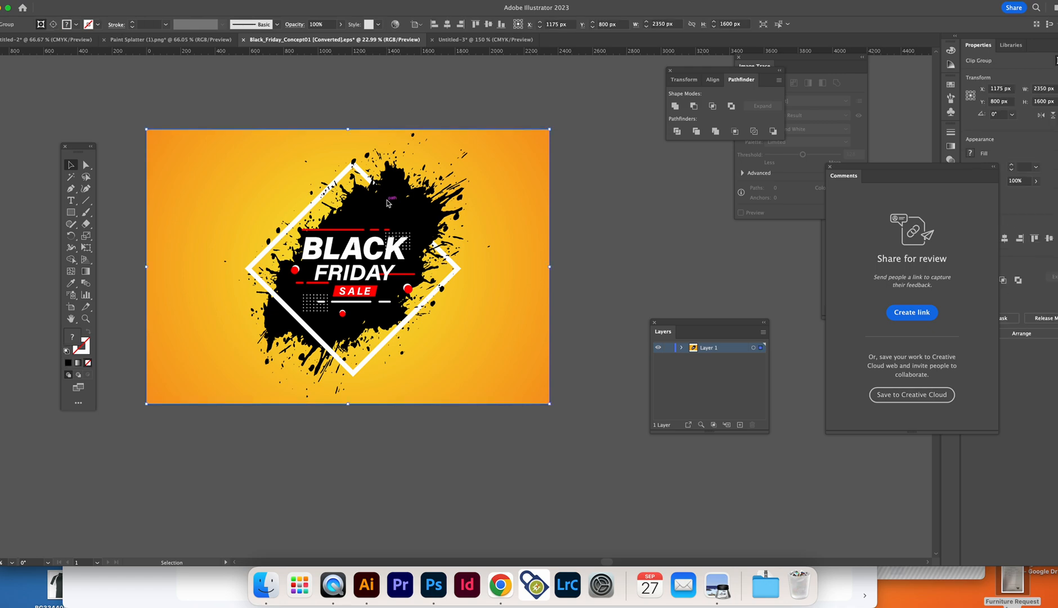
left_click_drag(384, 206, 247, 169)
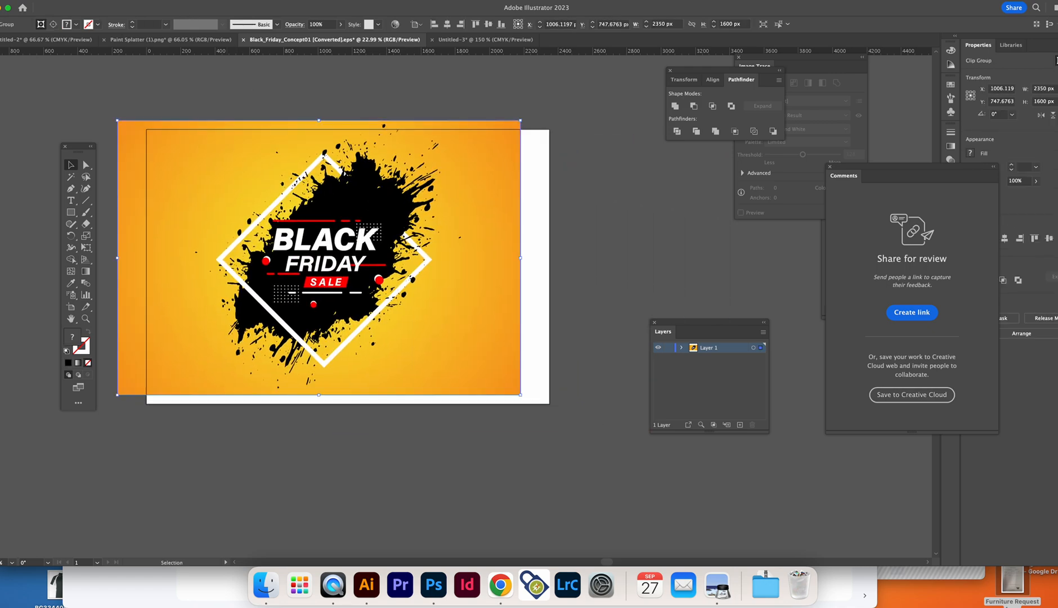
left_click(96, 1)
left_click(129, 66)
left_click(624, 168)
- Select the black splatter's compound path and extend the selection to all objects with the same fill color
left_click(86, 164)
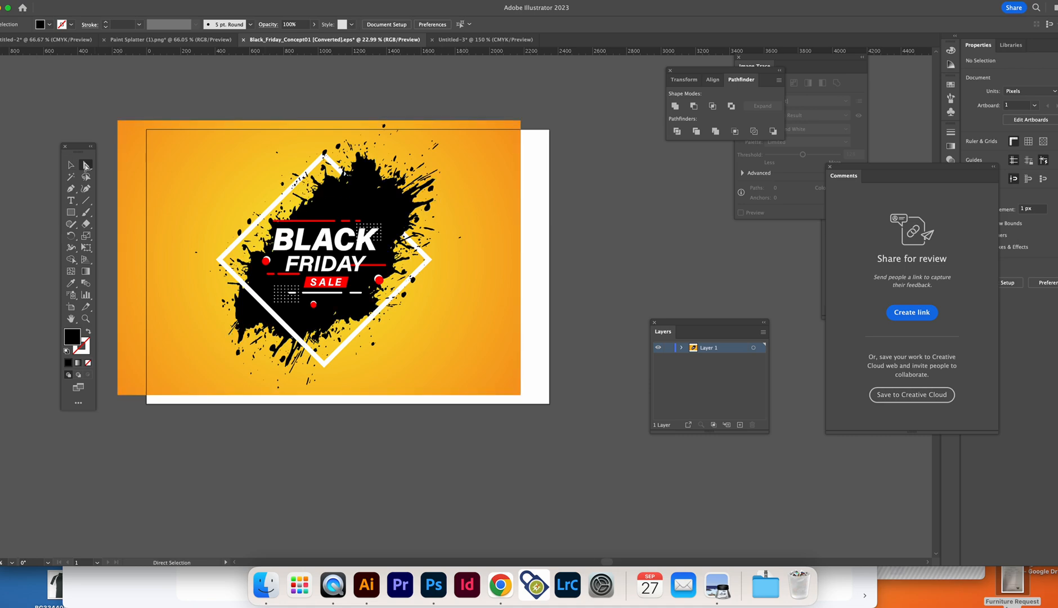
left_click(383, 197)
mouse_move(382, 197)
left_mouse_down()
mouse_move(542, 262)
mouse_move(425, 236)
mouse_move(377, 204)
left_mouse_up()
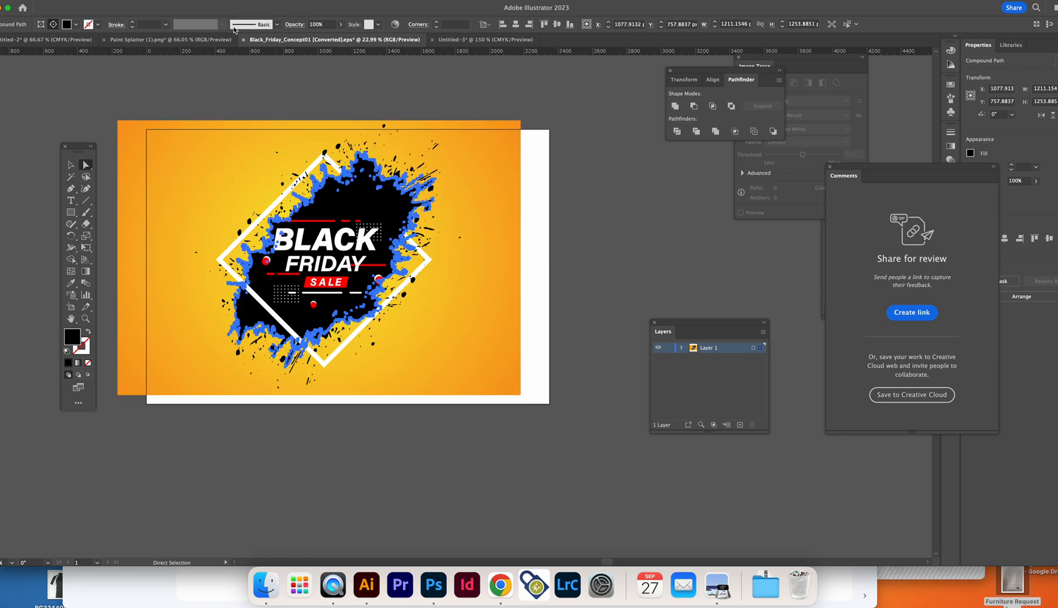
left_click(151, 6)
mouse_move(164, 98)
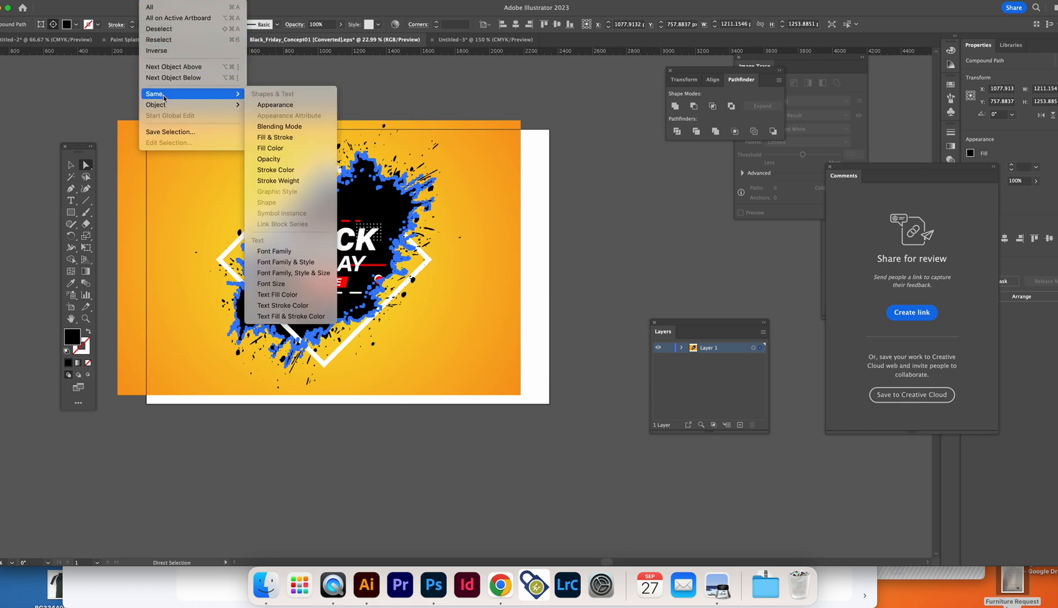
left_click(279, 148)
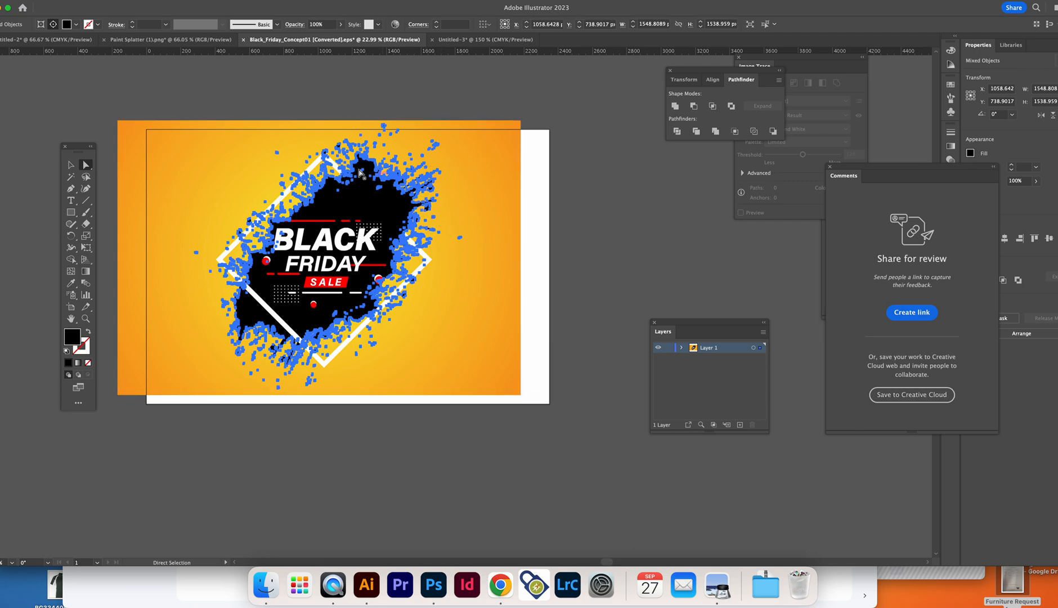
- Move the selected black splatter shapes onto a new layer above the artwork and hide Layer 1
left_click(740, 425)
left_click_drag(759, 351, 760, 352)
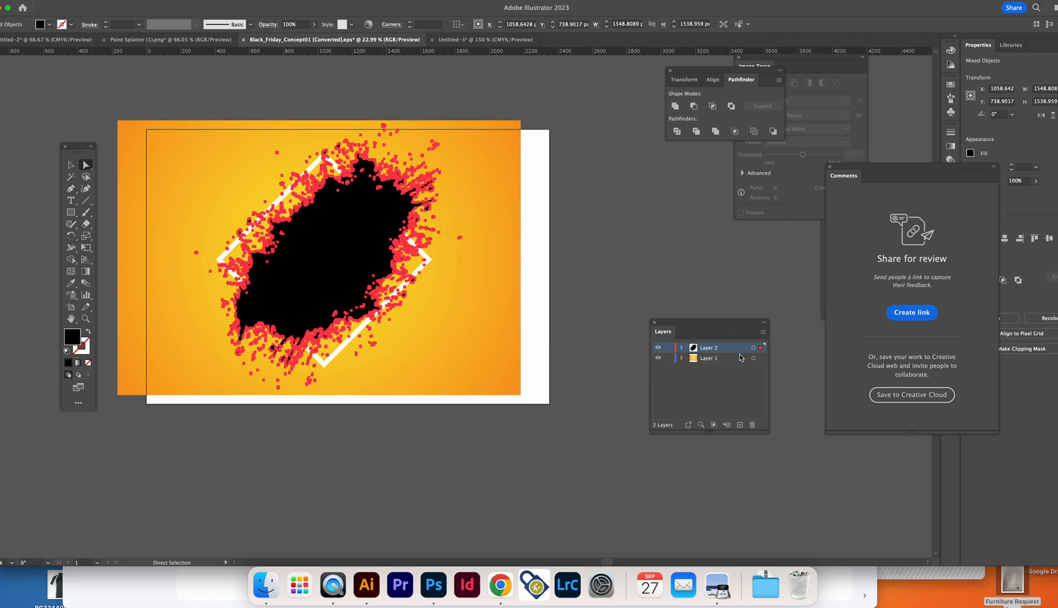
left_click(657, 359)
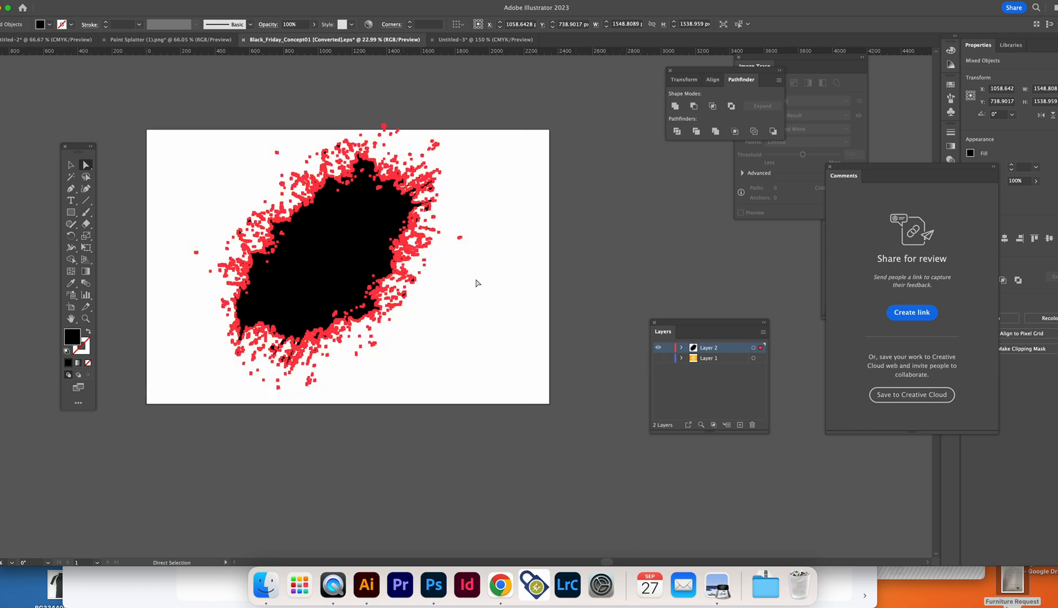
left_click(181, 128)
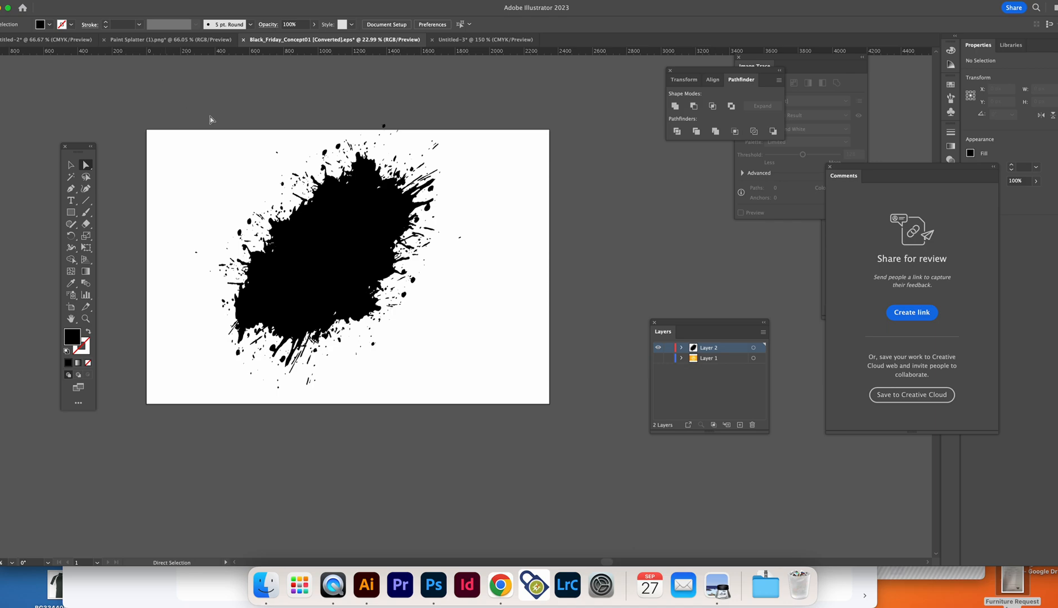
- Group and copy all the black splatter shapes, and paste them into the Player layer of the Untitled-3 poster
left_click_drag(210, 117, 493, 292)
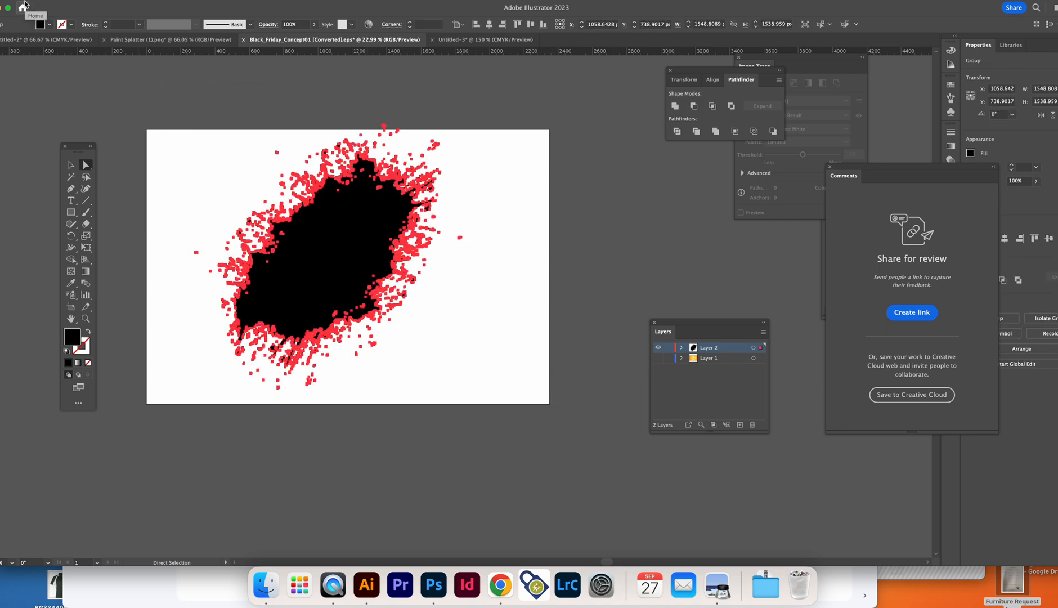
left_click(506, 40)
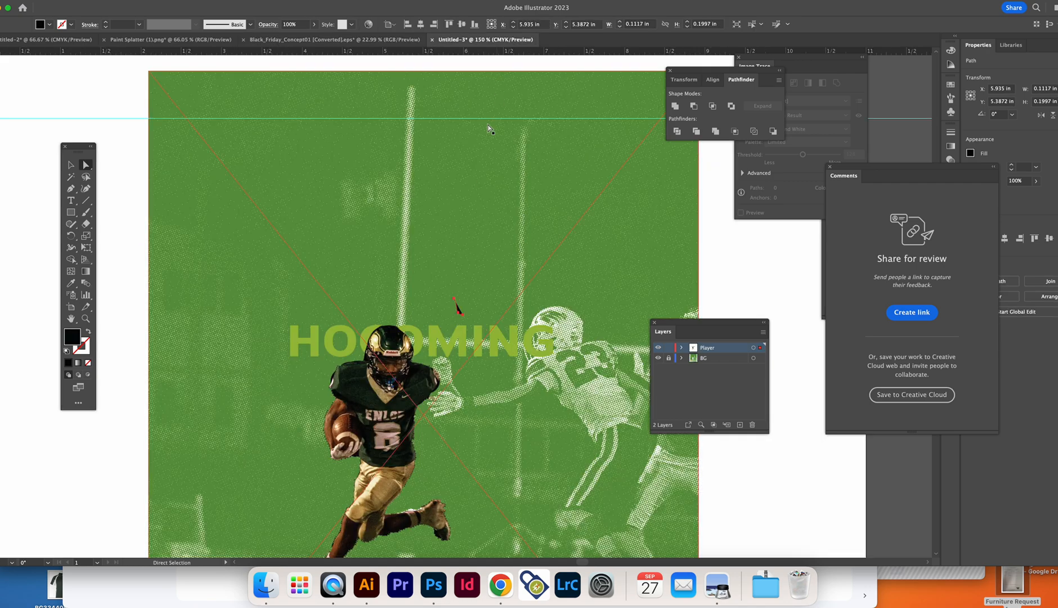
left_click(479, 298)
key("super+v")
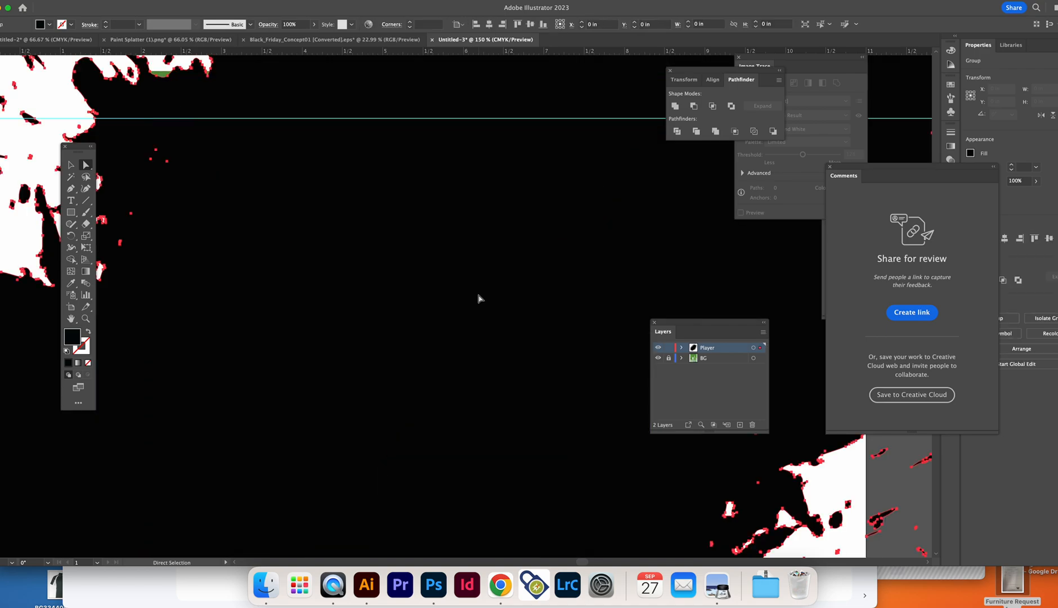
- Scale the pasted splatter group down to about 6.97 × 6.92 in and place it over the player
key("super+minus")
key("super+minus")
key("super+minus")
key("super+minus")
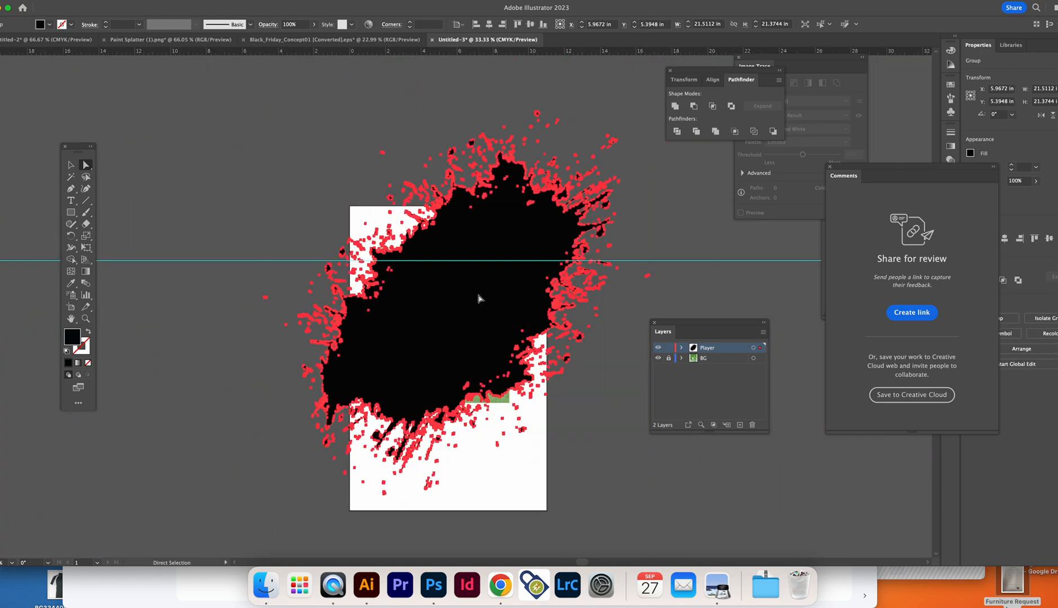
key("v")
left_click_drag(263, 112, 524, 370)
left_click_drag(607, 433, 450, 295)
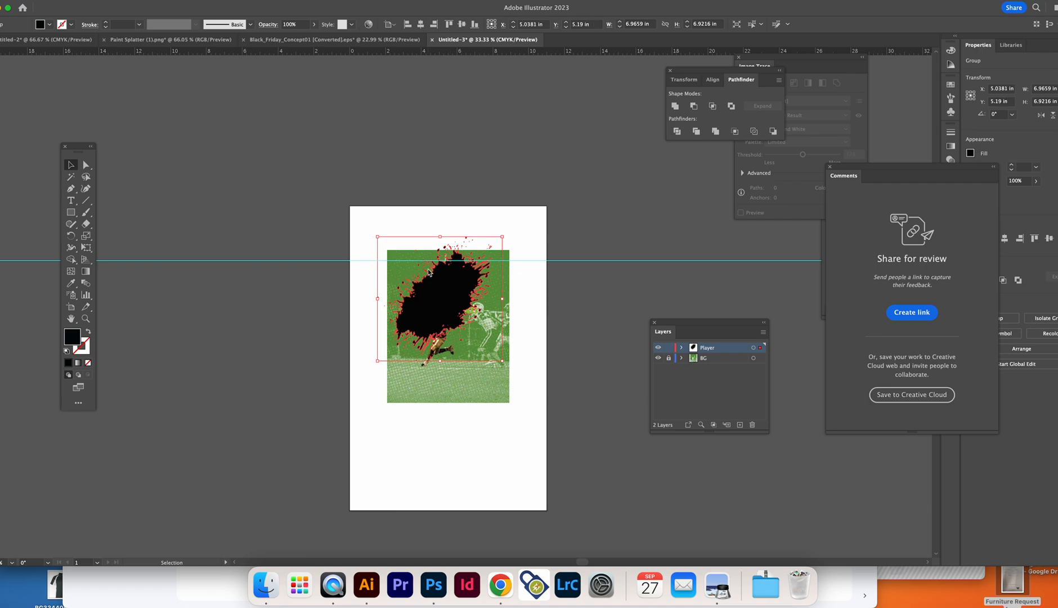
- Move the splatter group off the player to about X 0.15 in, Y 3.93 in
key("a")
key("super+equal")
key("super+equal")
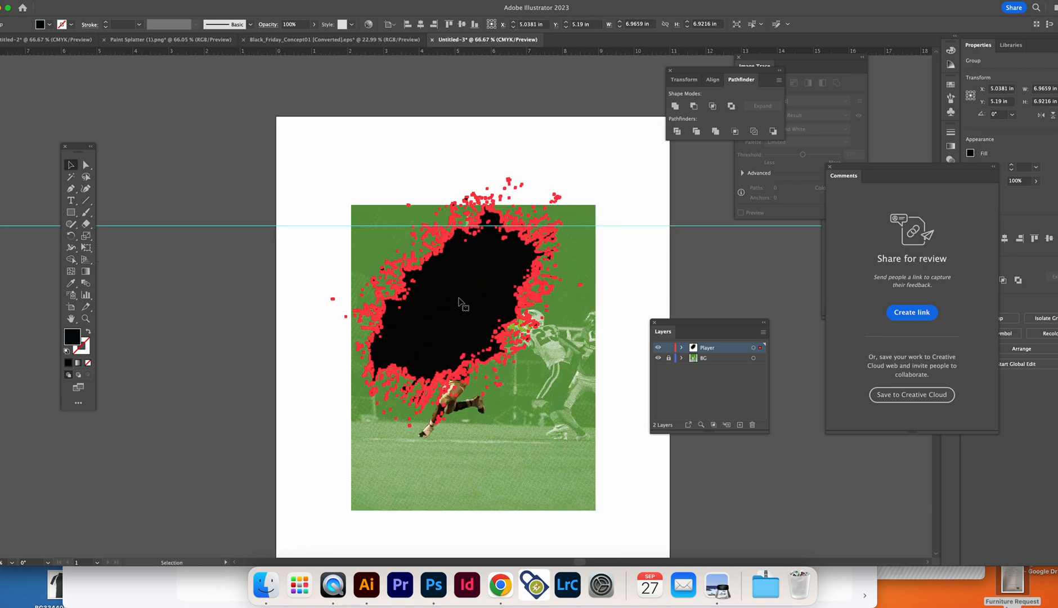
key("v")
left_click_drag(461, 302, 283, 251)
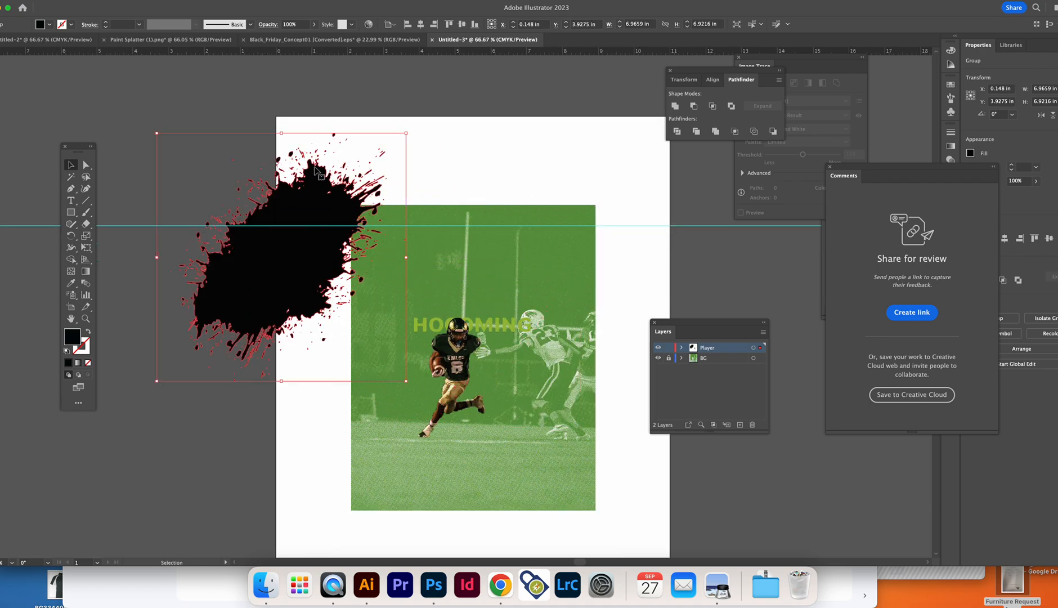
- Make the splatter group a compound path and move it over the player at about X 5.39 in, Y 6.81 in
left_click(99, 1)
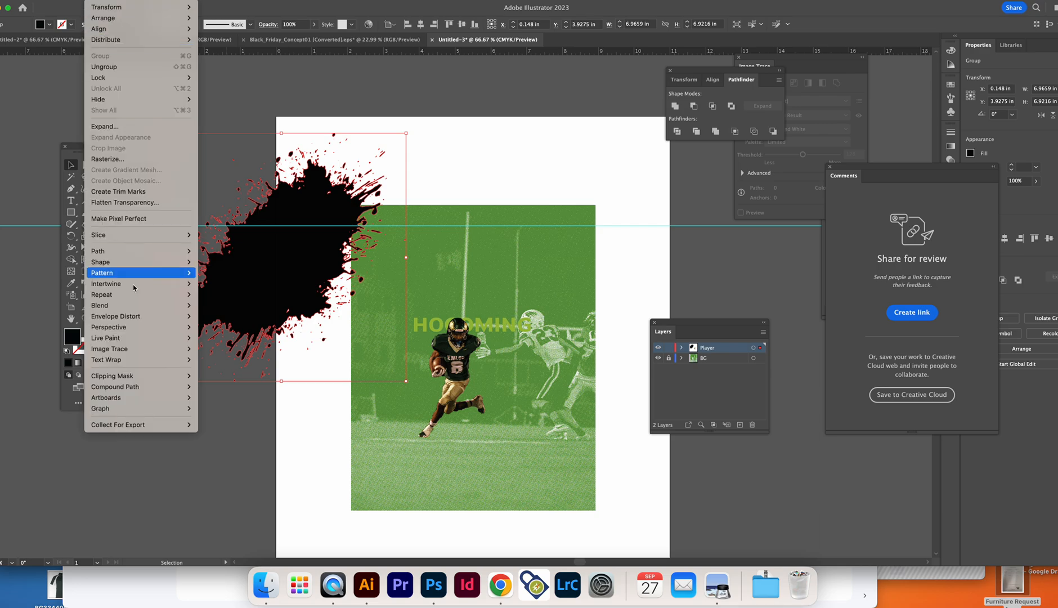
mouse_move(133, 388)
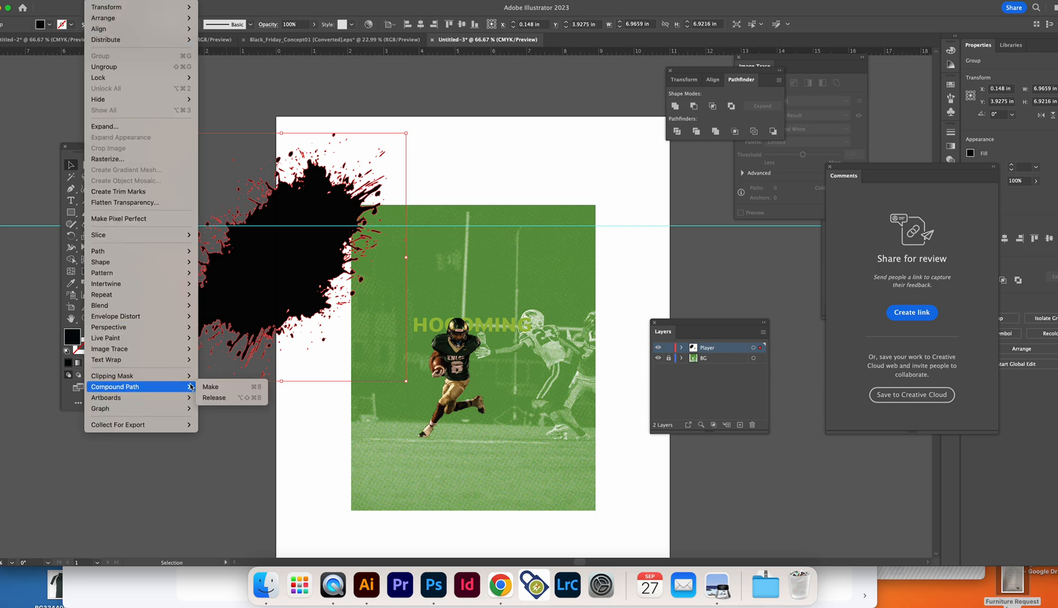
left_click(211, 386)
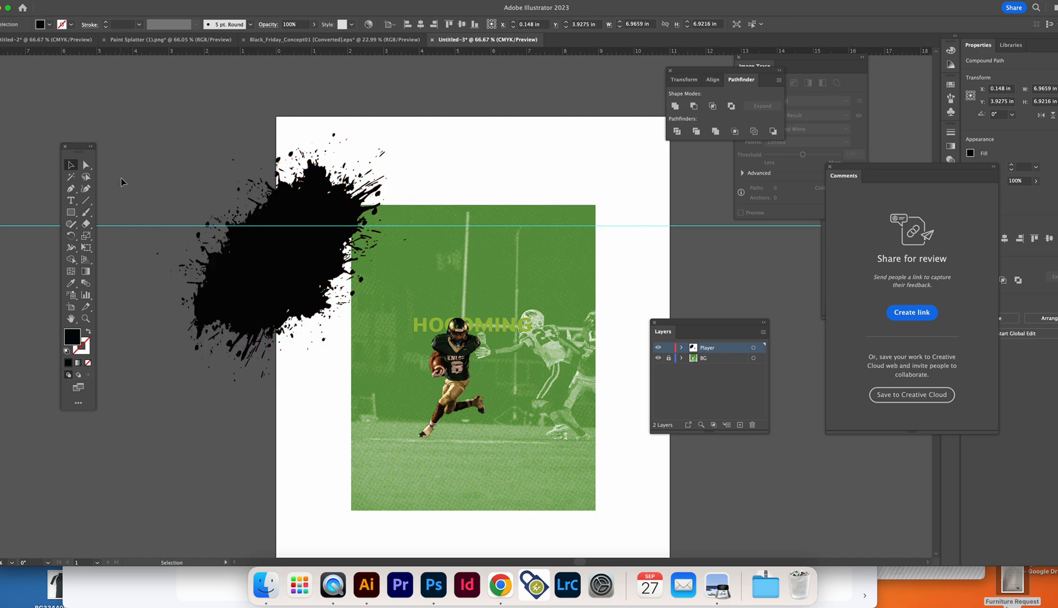
left_click_drag(250, 235, 436, 337)
- Make a clipping mask from the splatter and the Football Player.png image, accepting the complex mask shape
left_click(433, 244)
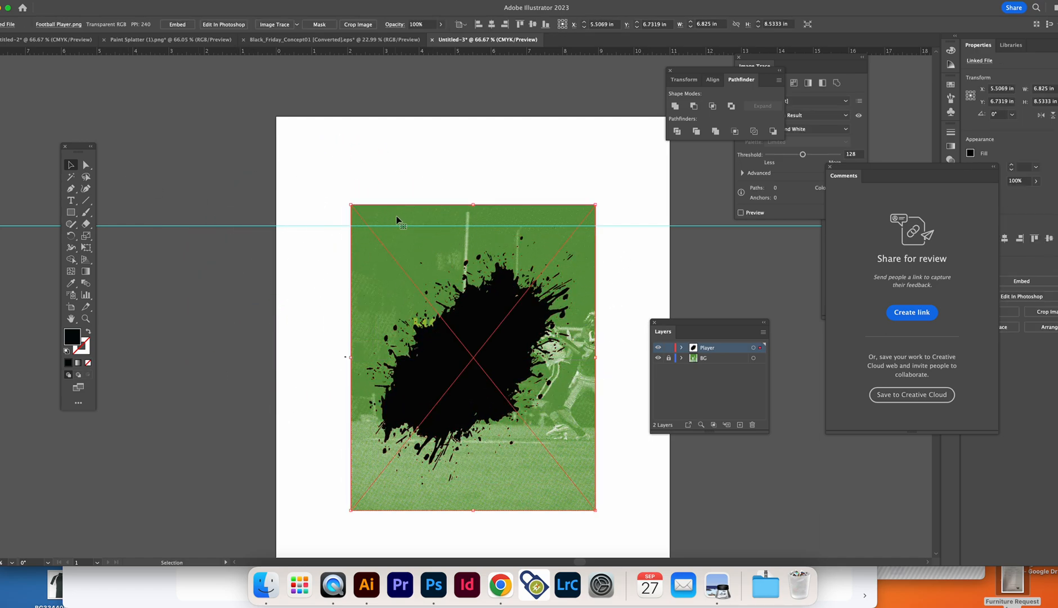
left_click(460, 327, "shift")
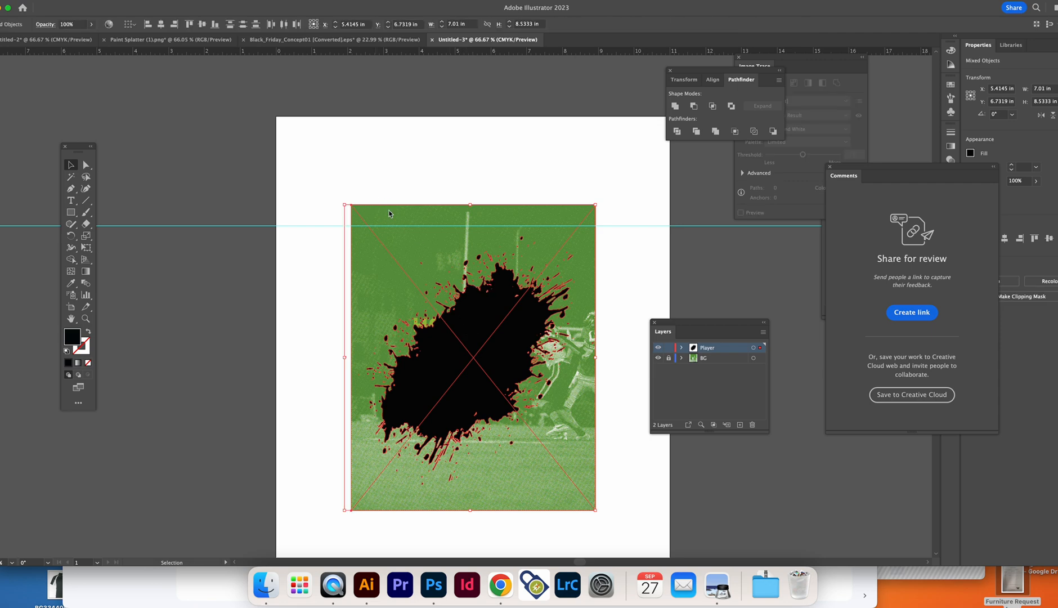
right_click(488, 328)
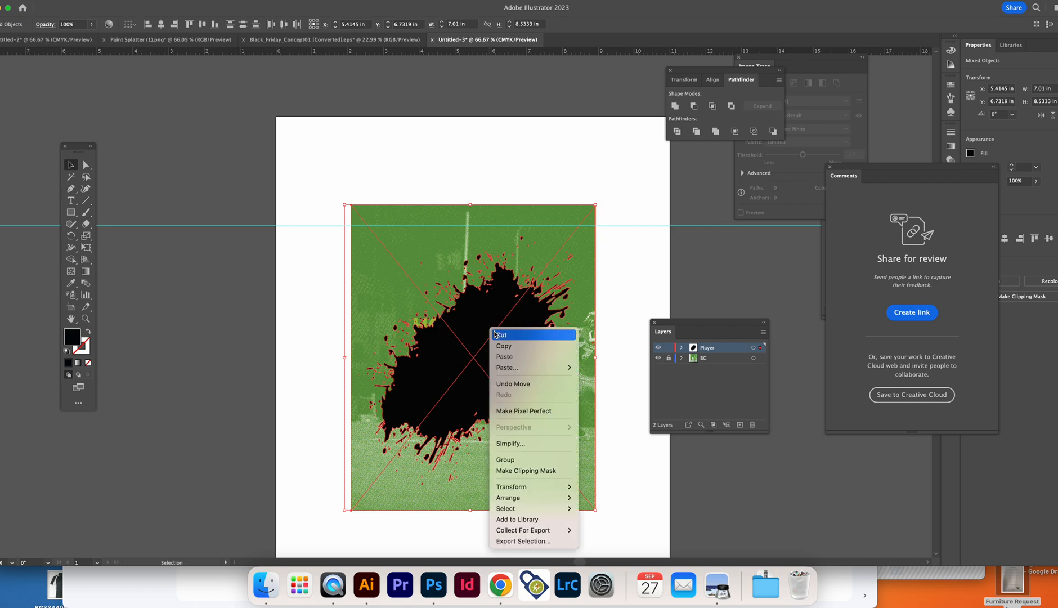
left_click(522, 472)
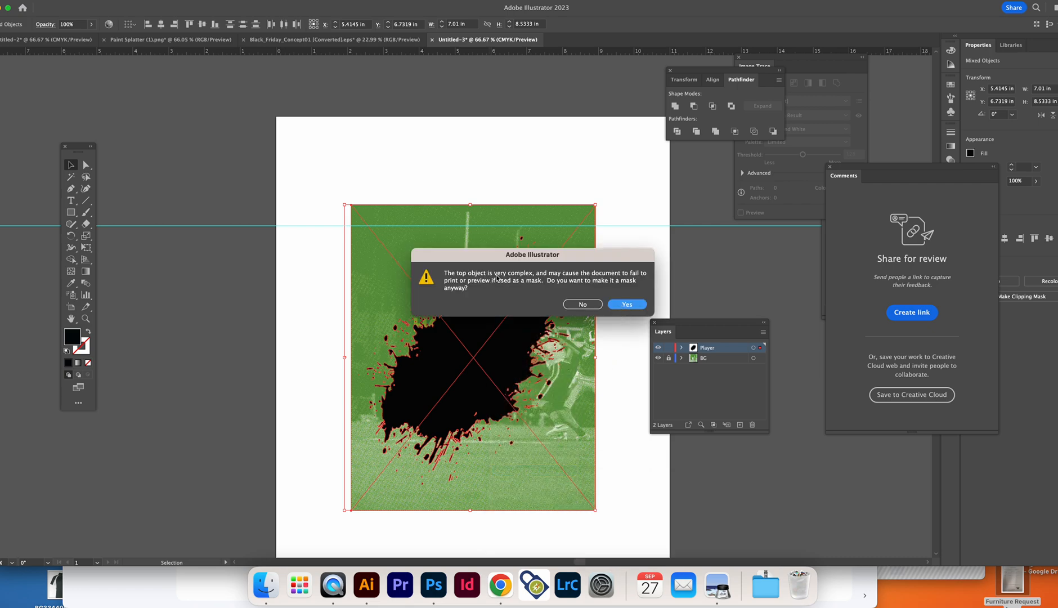
left_click(618, 305)
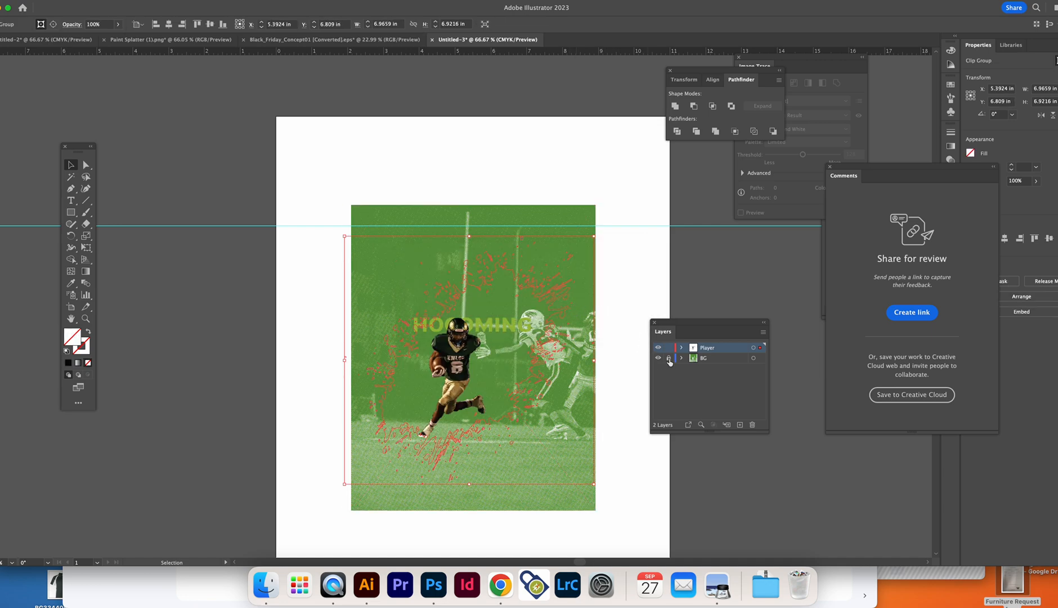
- Undo the player clipping mask and move the splatter off the poster image to about X -0.83 in, Y 5.98 in
key("super+z")
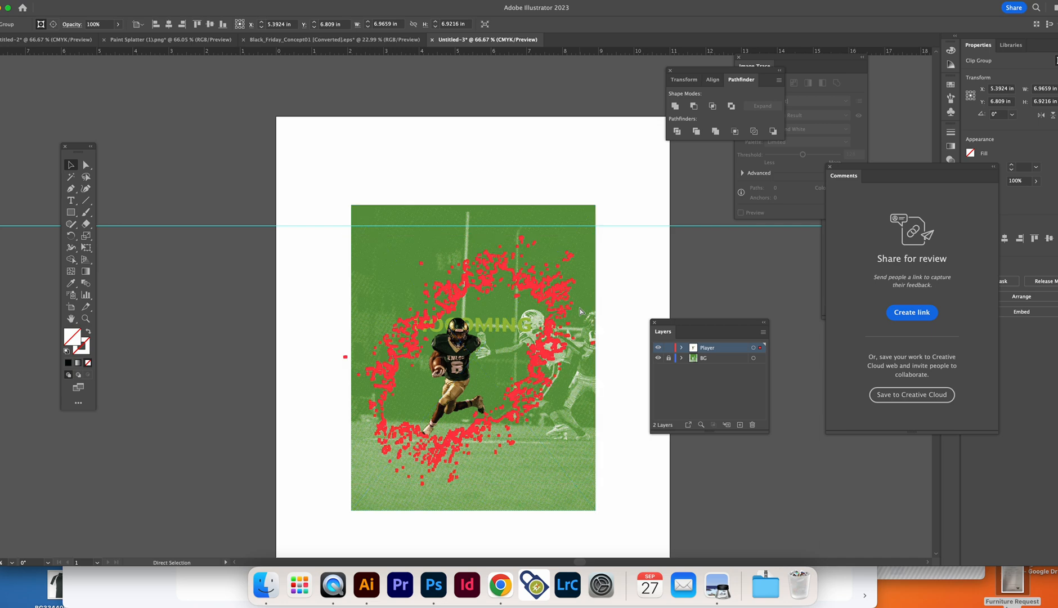
left_click(506, 319)
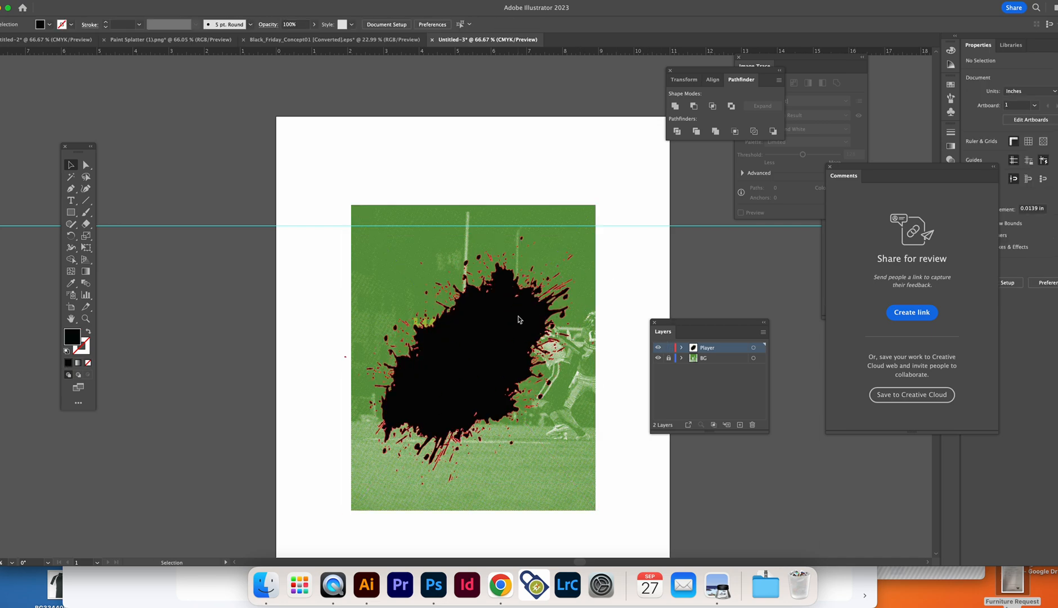
left_click_drag(503, 320, 278, 291)
- Move the Football Player.png image aside to about X 8.12 in, Y 5.17 in, uncovering the background image
left_click(499, 265)
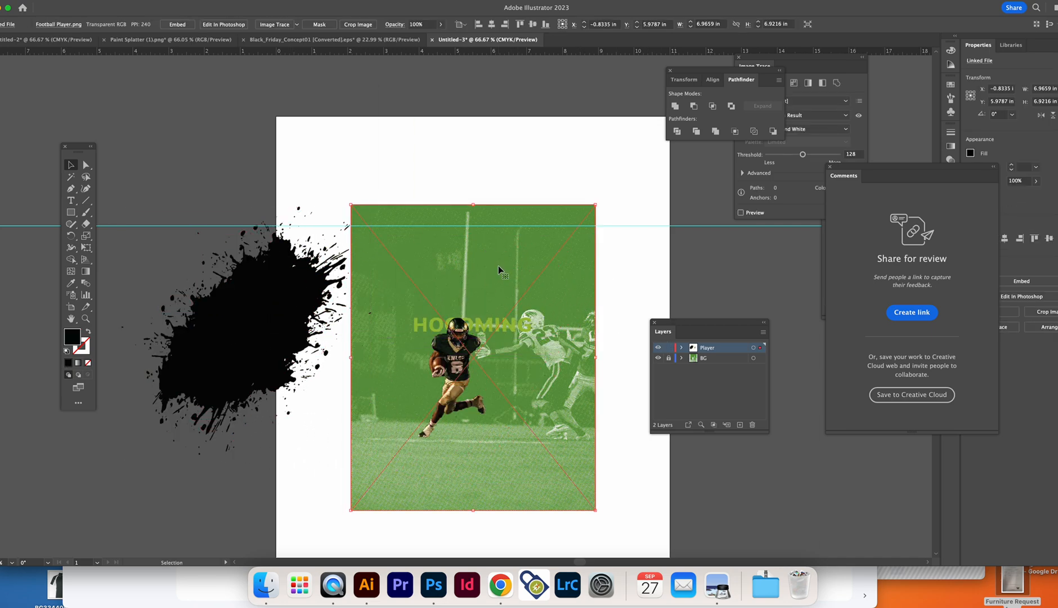
left_click_drag(499, 265, 595, 216)
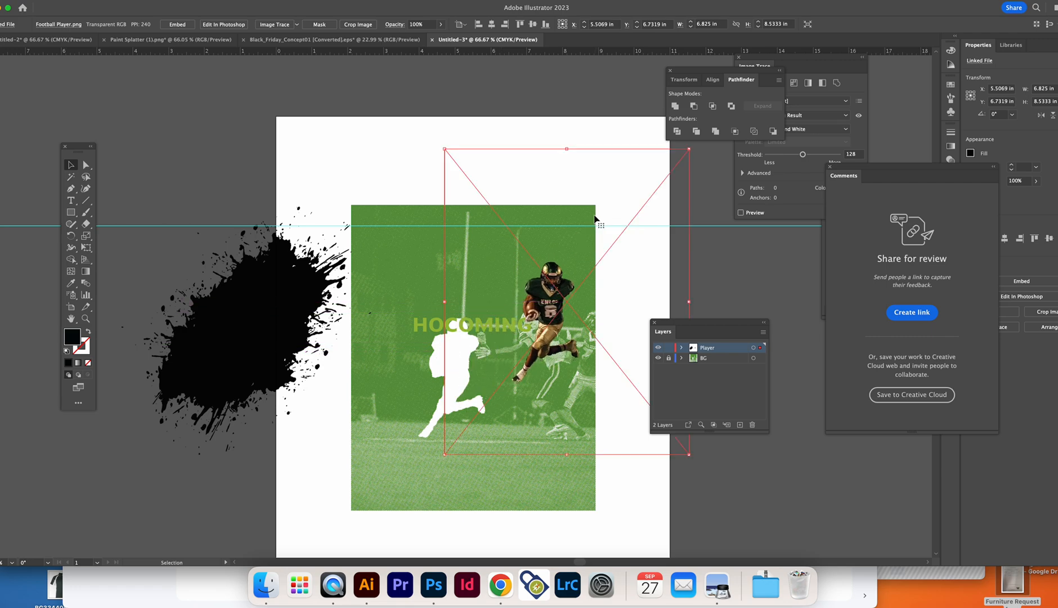
left_click(392, 259)
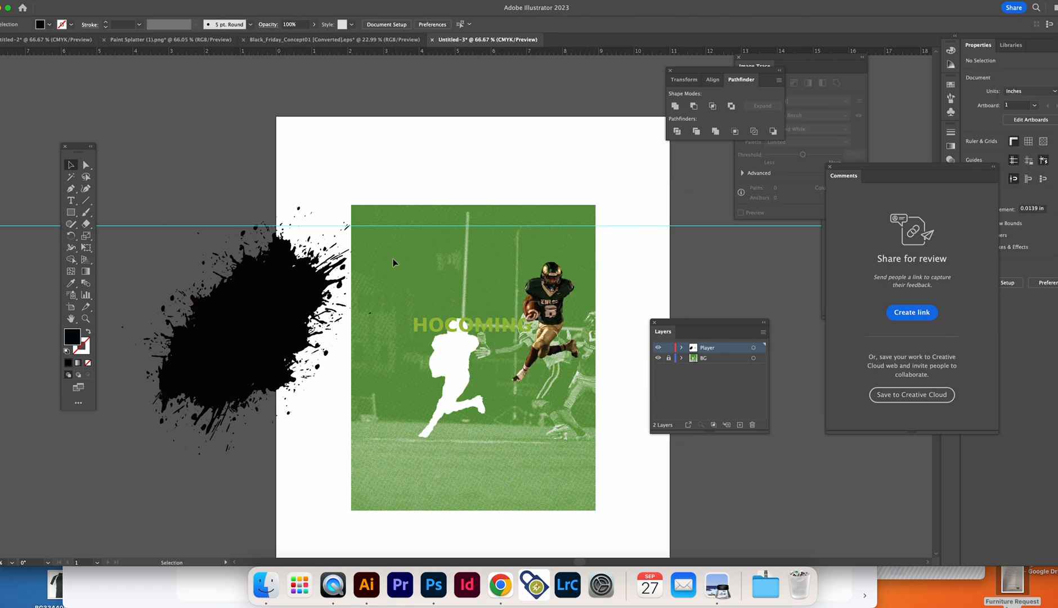
- Unlock the BG layer and move the splatter compound path onto a new layer above Player
left_click(665, 360)
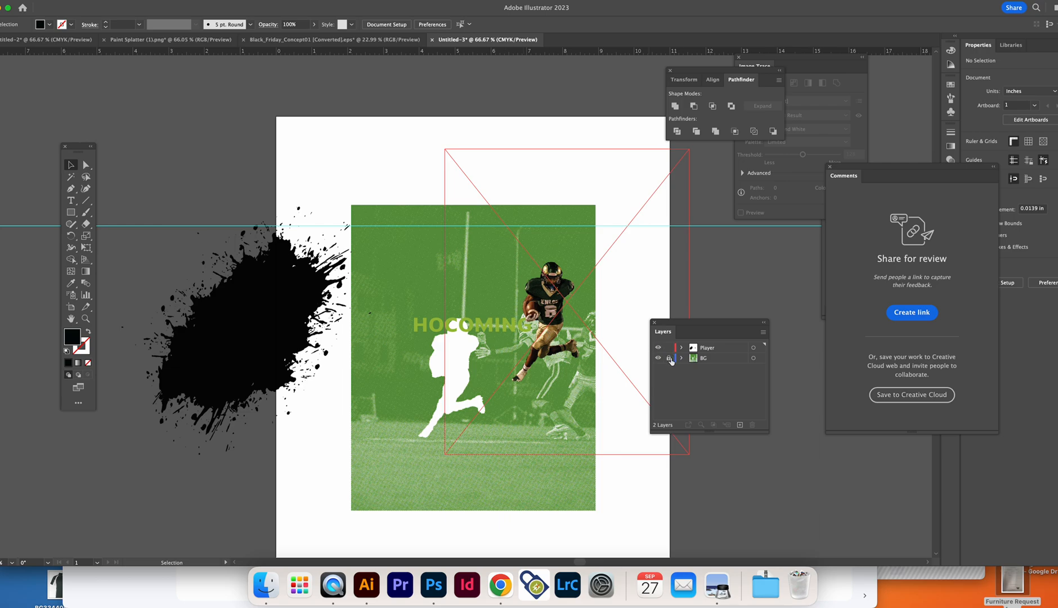
left_click(242, 332)
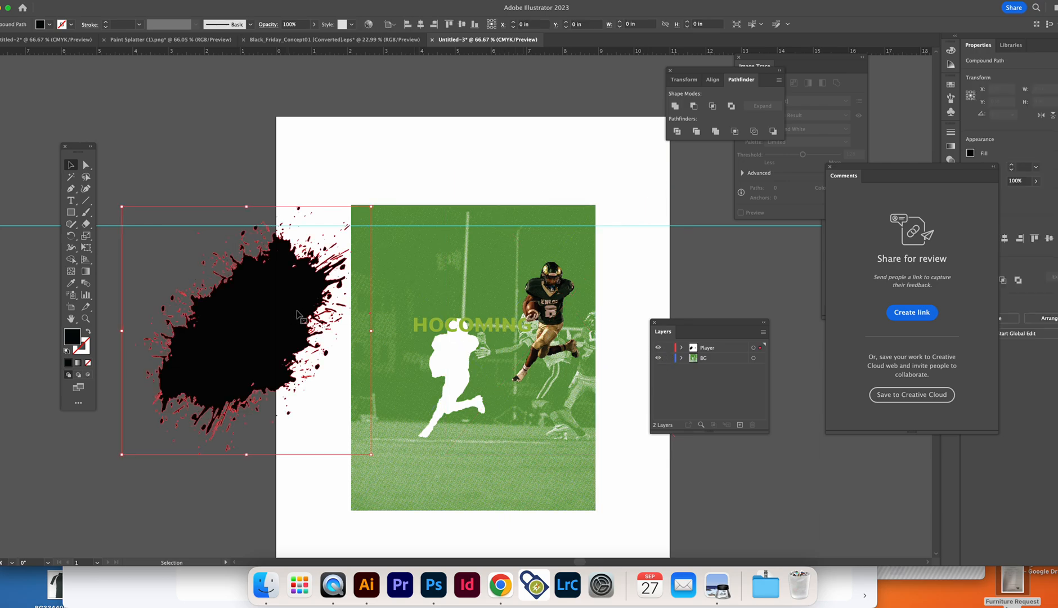
left_click(740, 424)
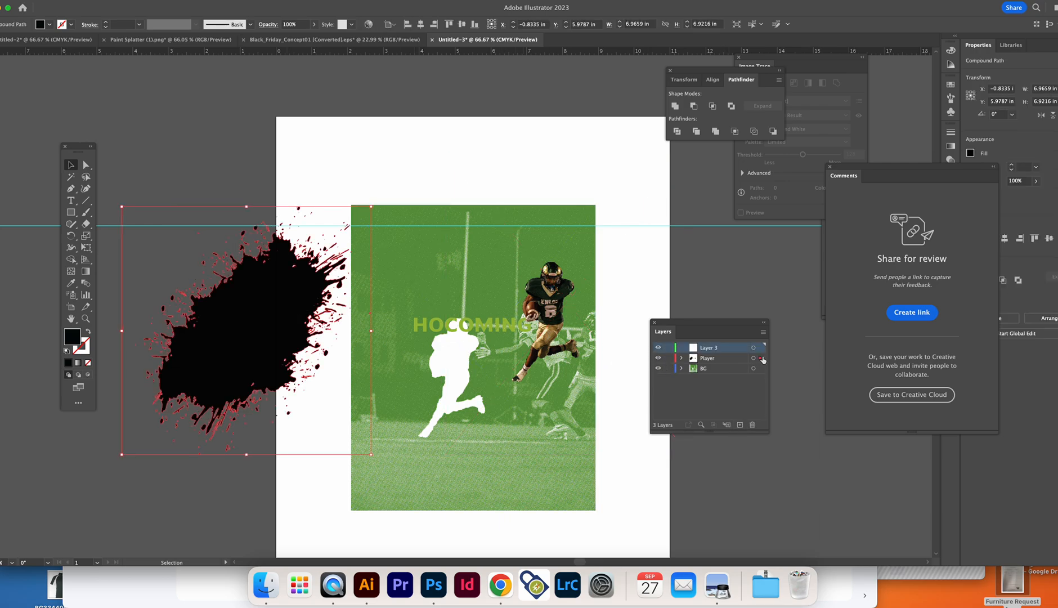
left_click_drag(762, 358, 761, 347)
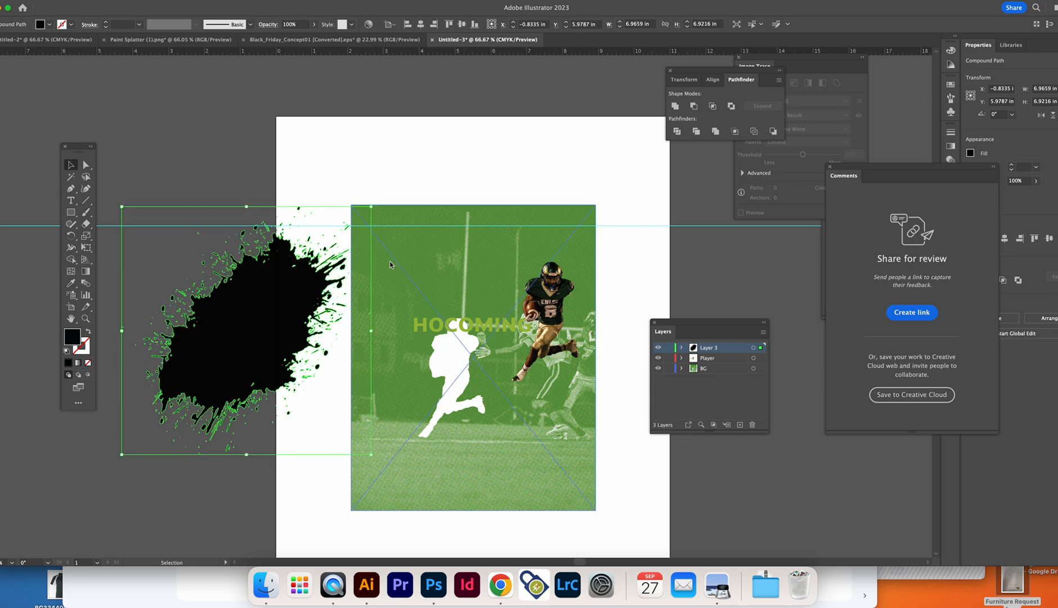
- Move the BG layer's artwork, including BG.png, onto Layer 3 with the splatter
left_click(409, 288)
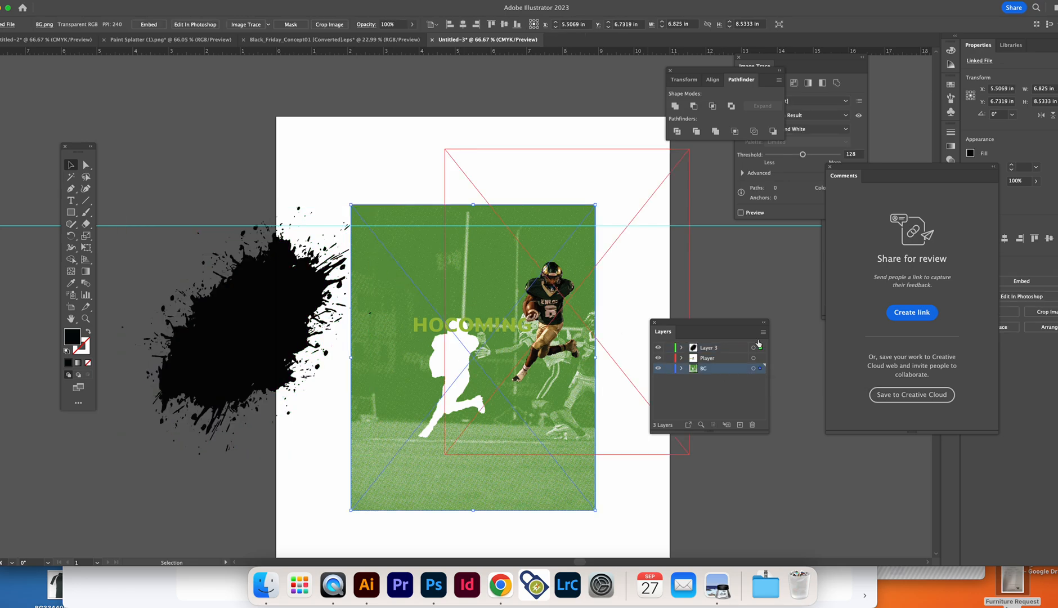
left_click_drag(760, 371, 761, 347)
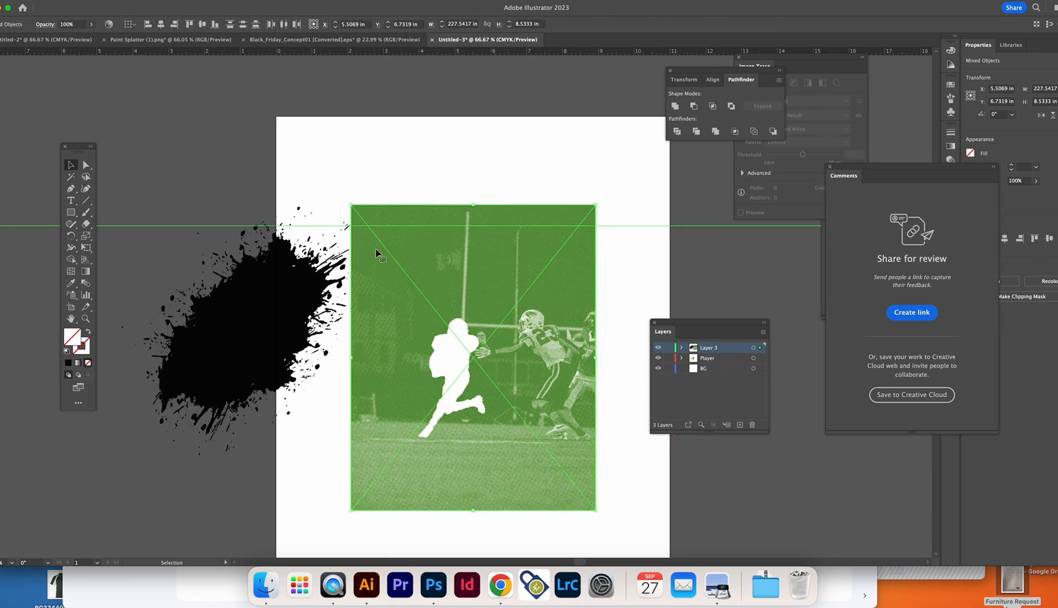
left_click(441, 184)
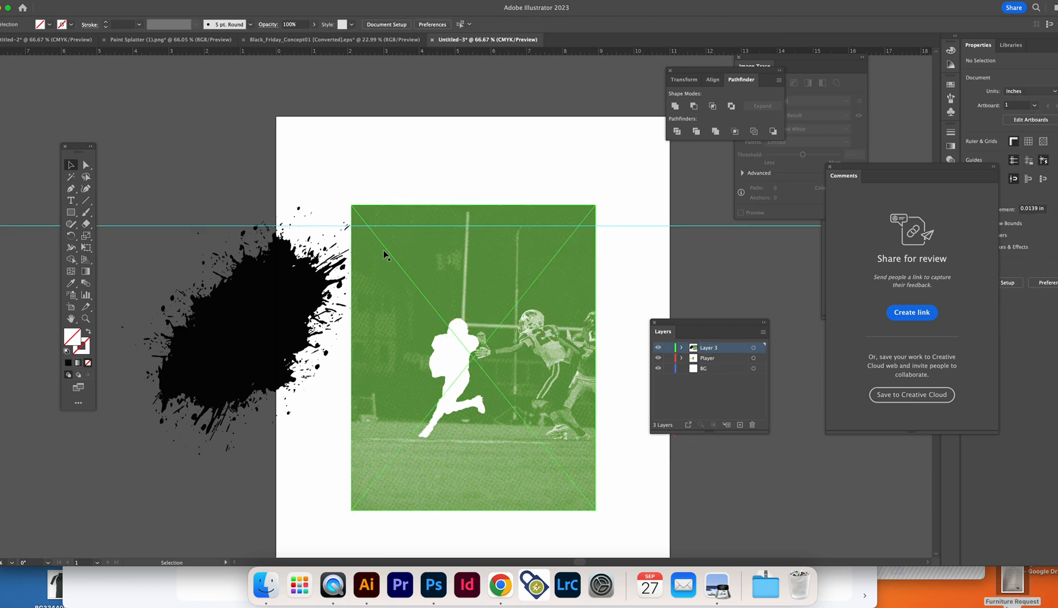
- Move the splatter over the background image at about X 4.85 in, Y 5.99 in and bring it to the front
left_click(303, 289)
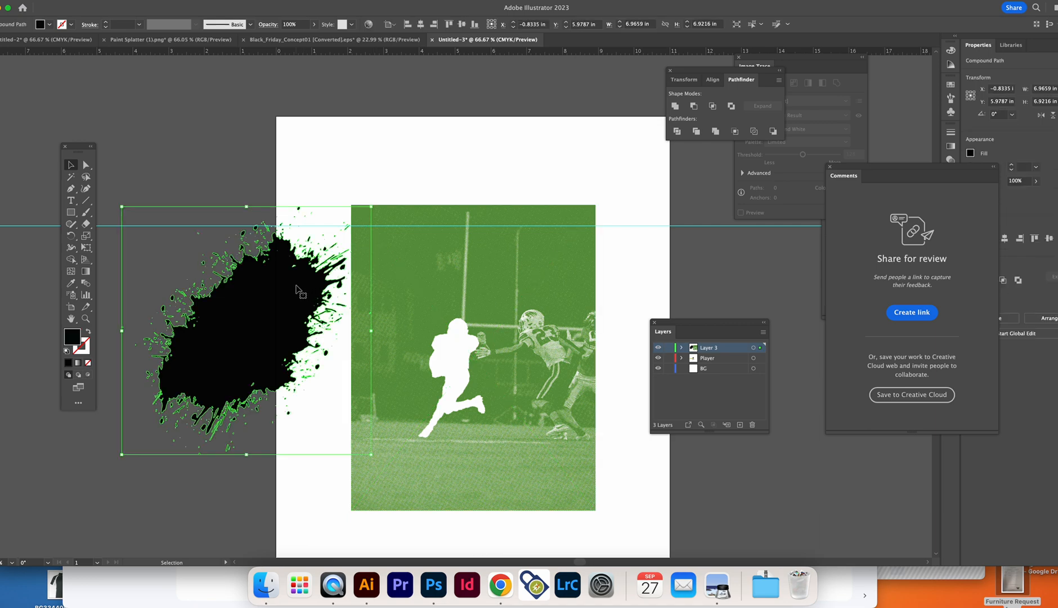
left_click_drag(296, 284, 482, 296)
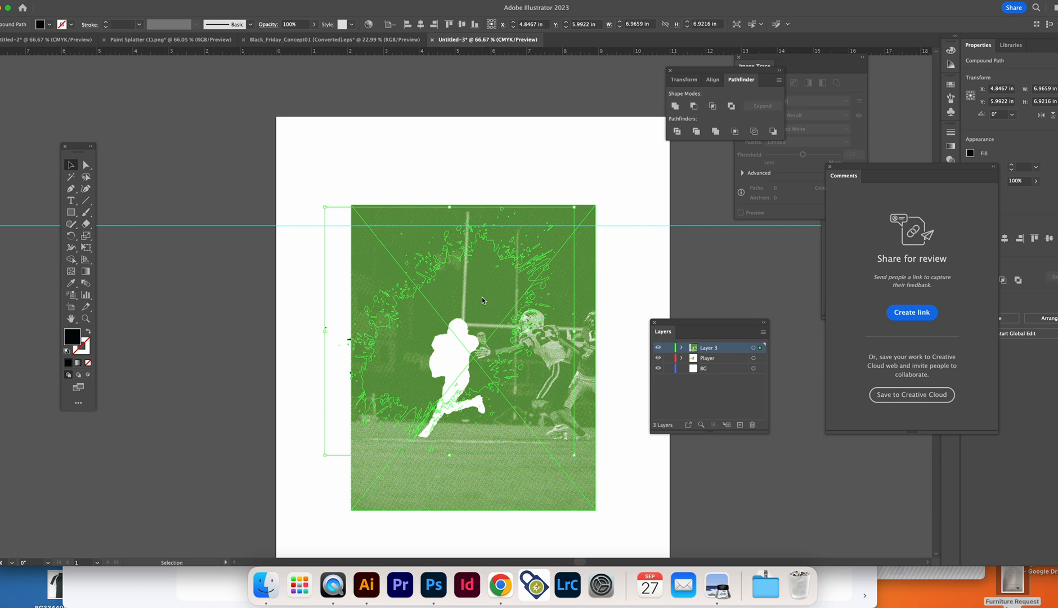
key("super+shift+bracketright")
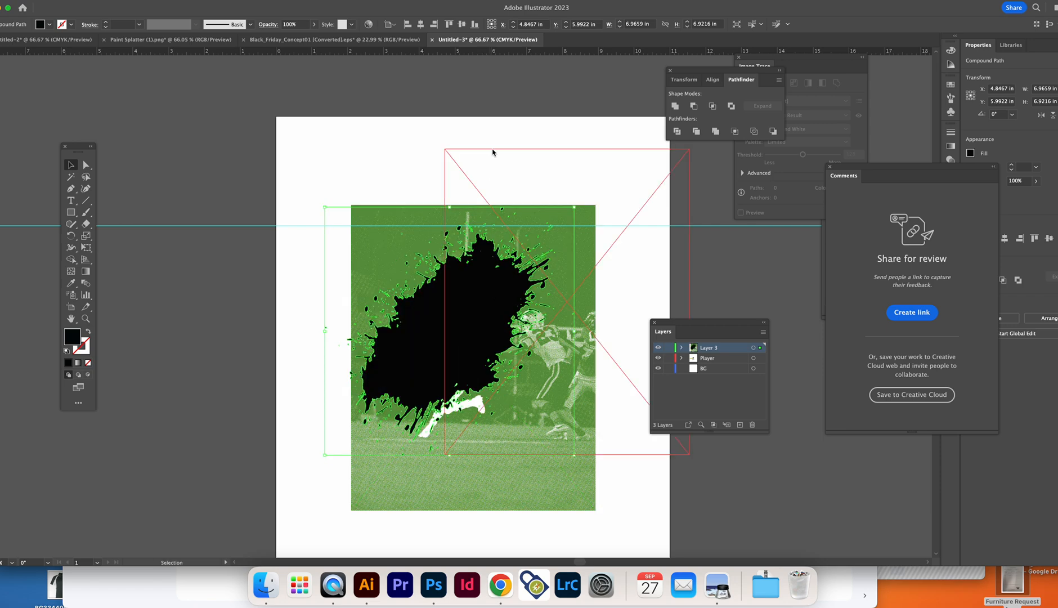
- Hide the Player and BG layers and reposition the splatter at about X 5.49 in, Y 6.65 in
left_click(492, 150)
left_click(452, 304)
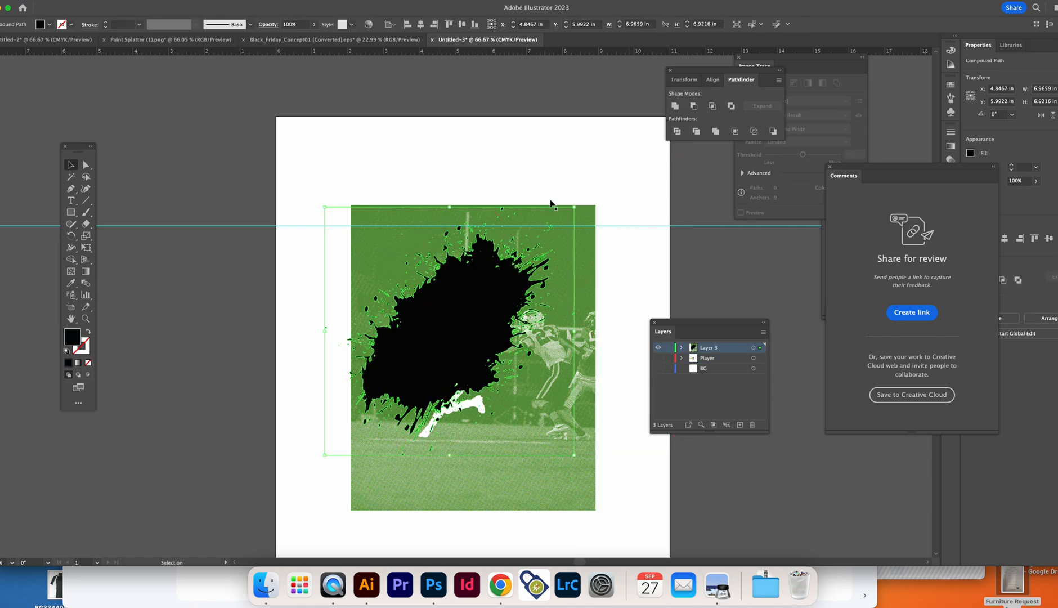
left_click(518, 171)
left_click_drag(512, 303, 521, 307)
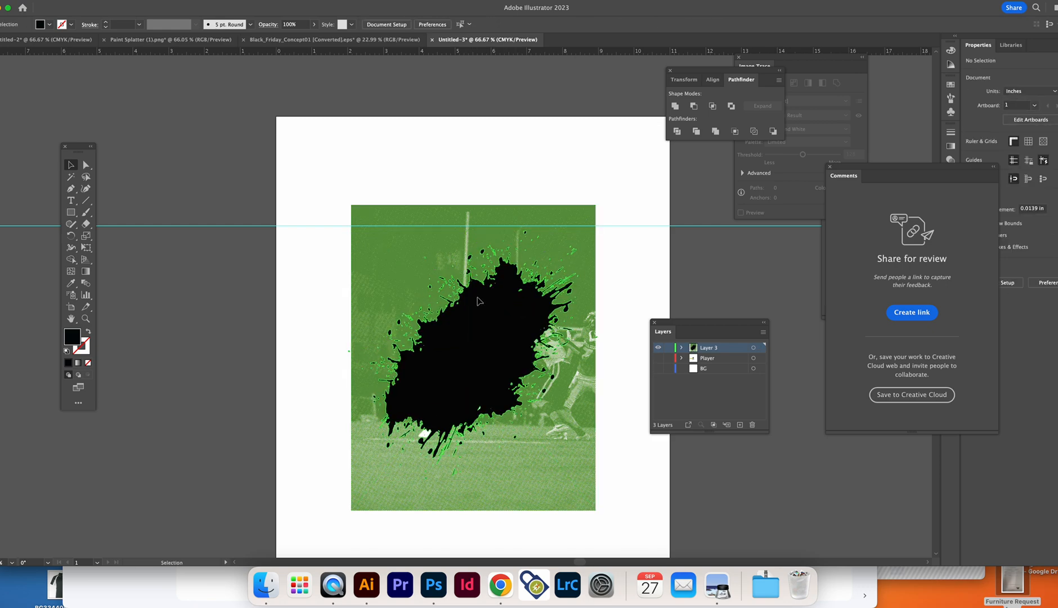
- Try to make a compound path from the splatter and the background image
left_click(544, 357)
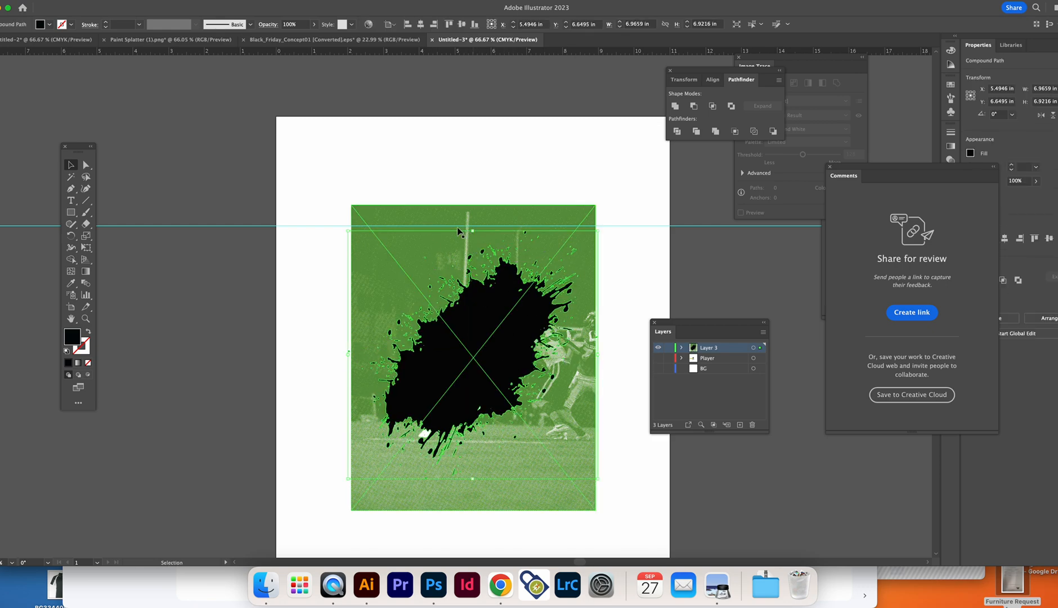
left_click(443, 219, "shift")
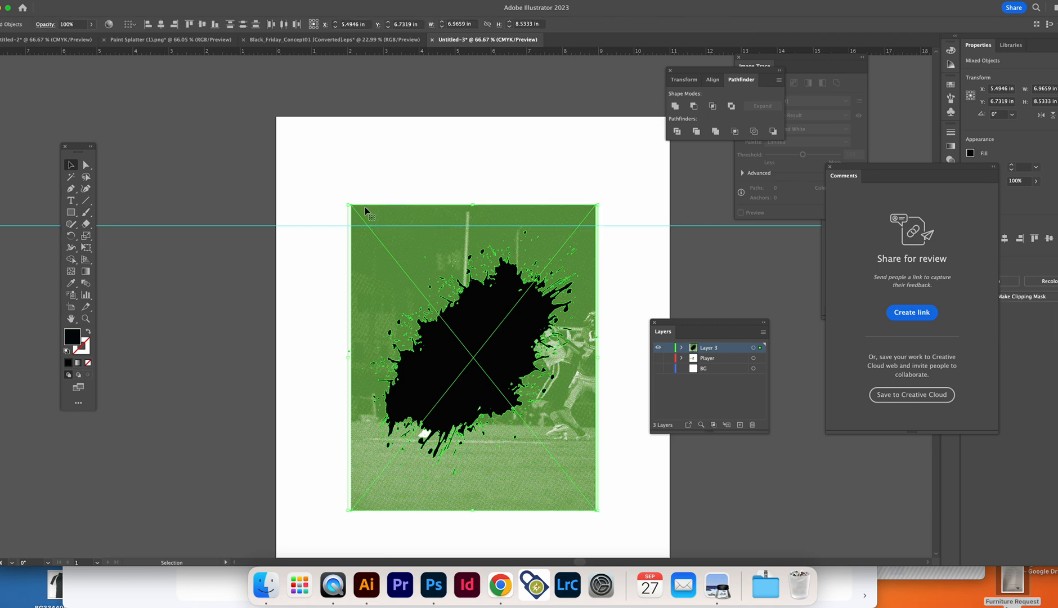
left_click(104, 1)
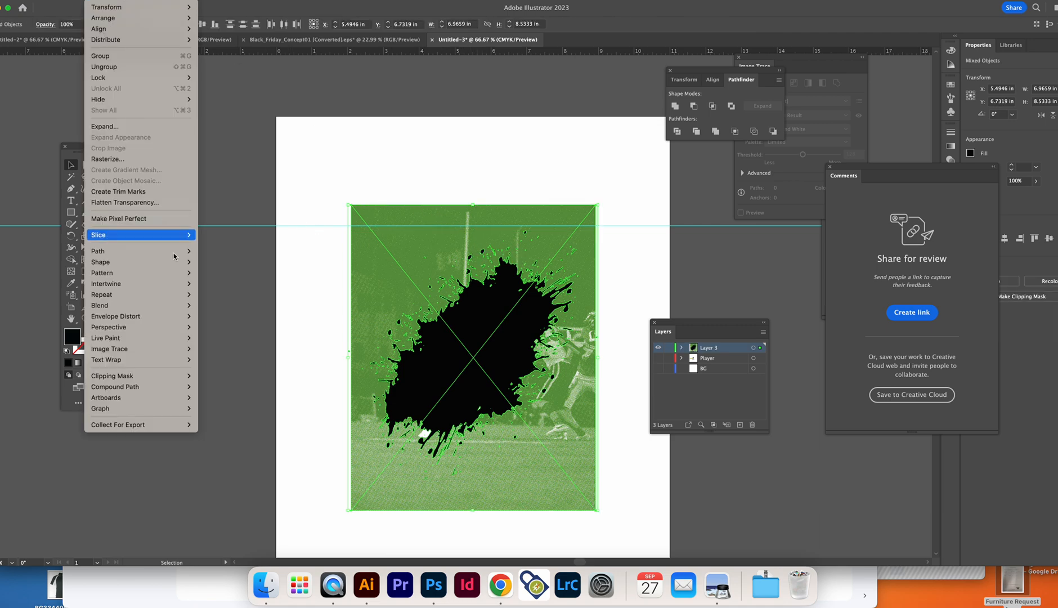
mouse_move(166, 387)
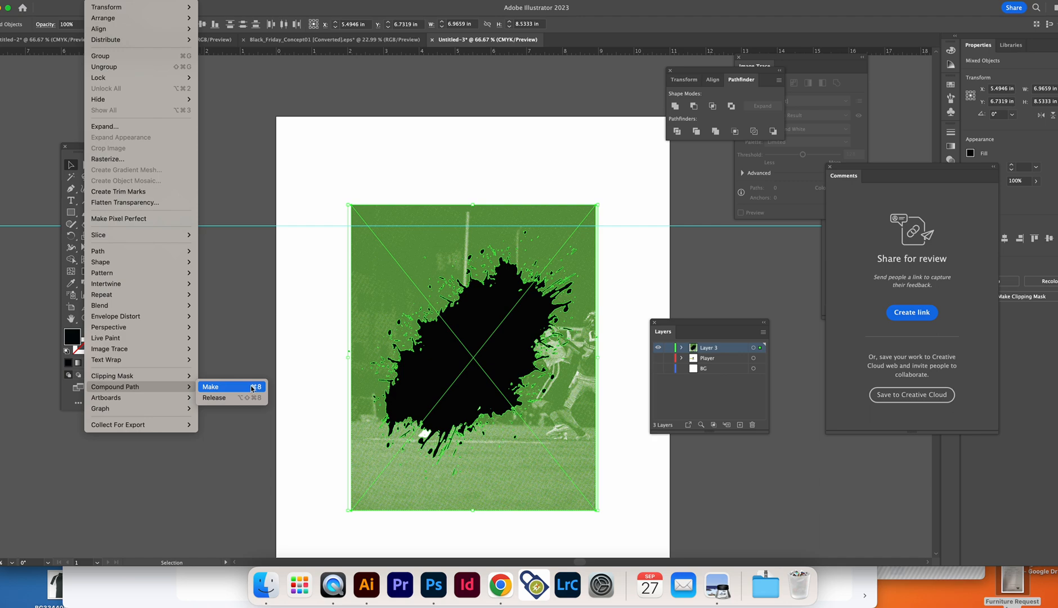
left_click(252, 388)
left_click(634, 302)
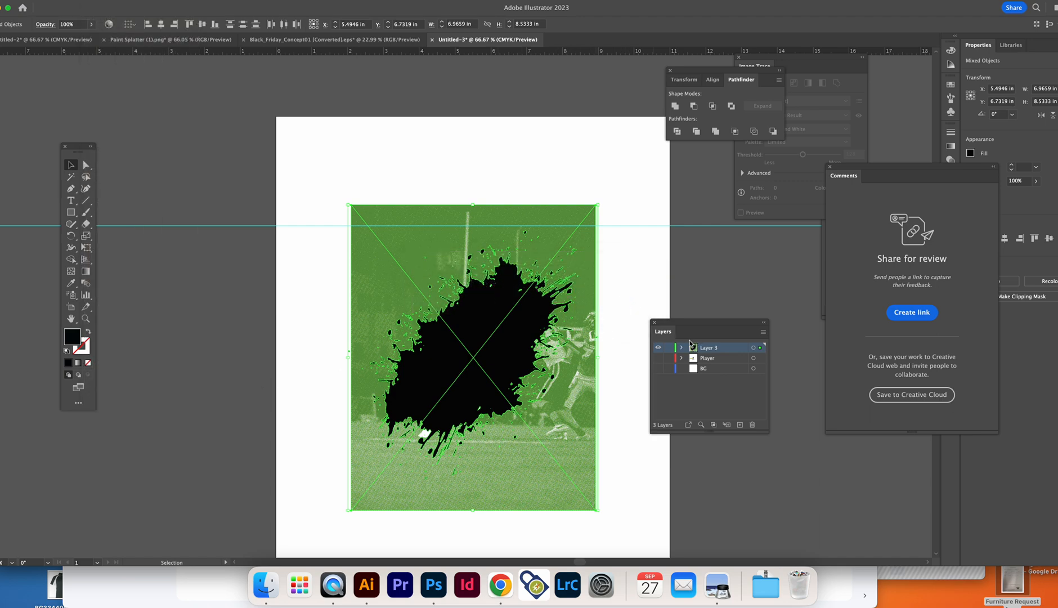
- Select the splatter and the background image and make a clipping mask, accepting the complex mask shape
left_click_drag(394, 152, 537, 387)
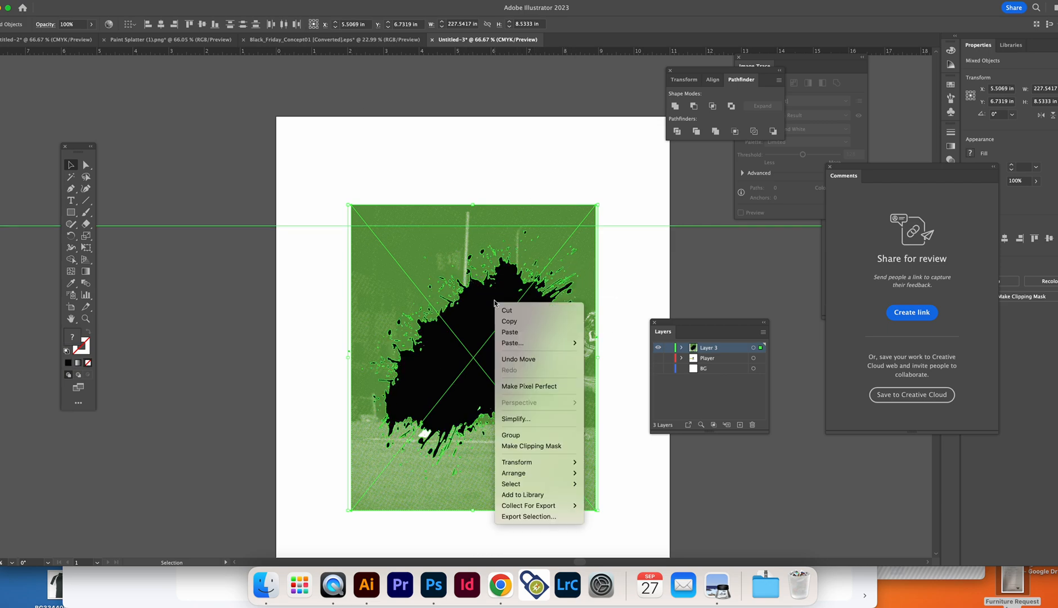
right_click(496, 303)
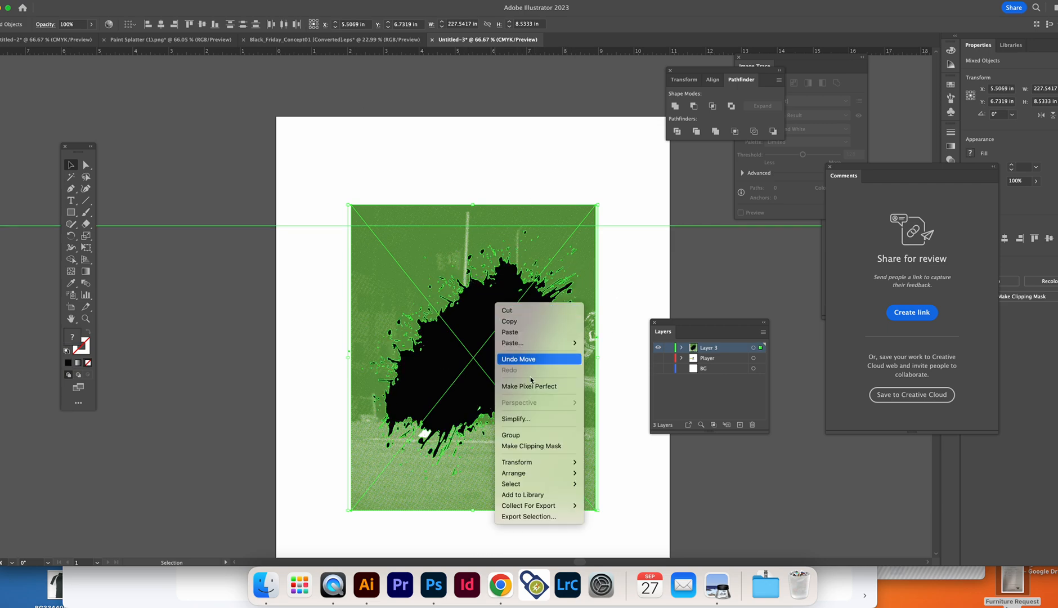
left_click(551, 445)
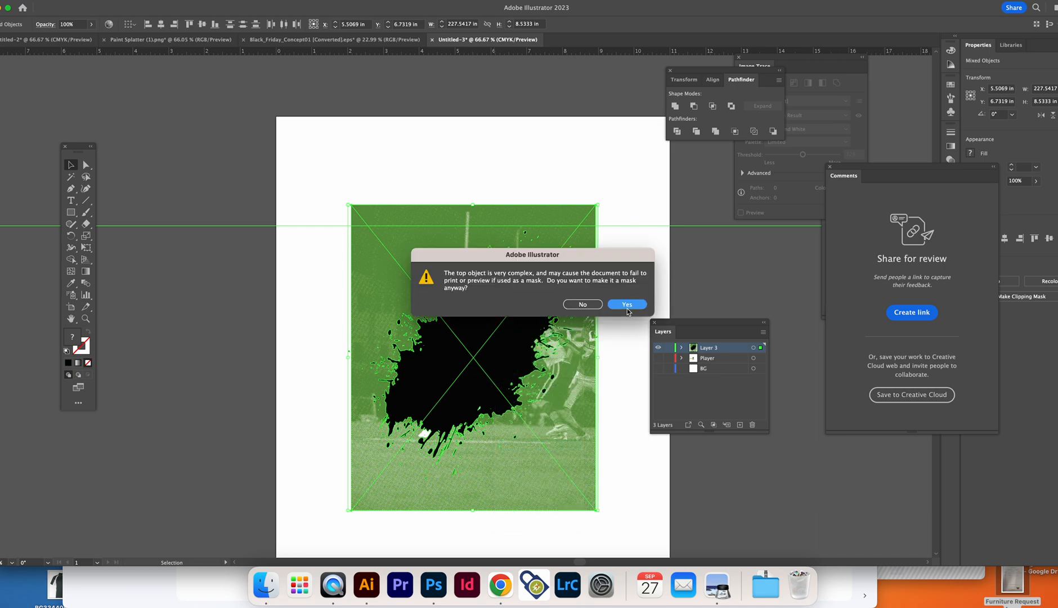
left_click(628, 310)
left_click(637, 295)
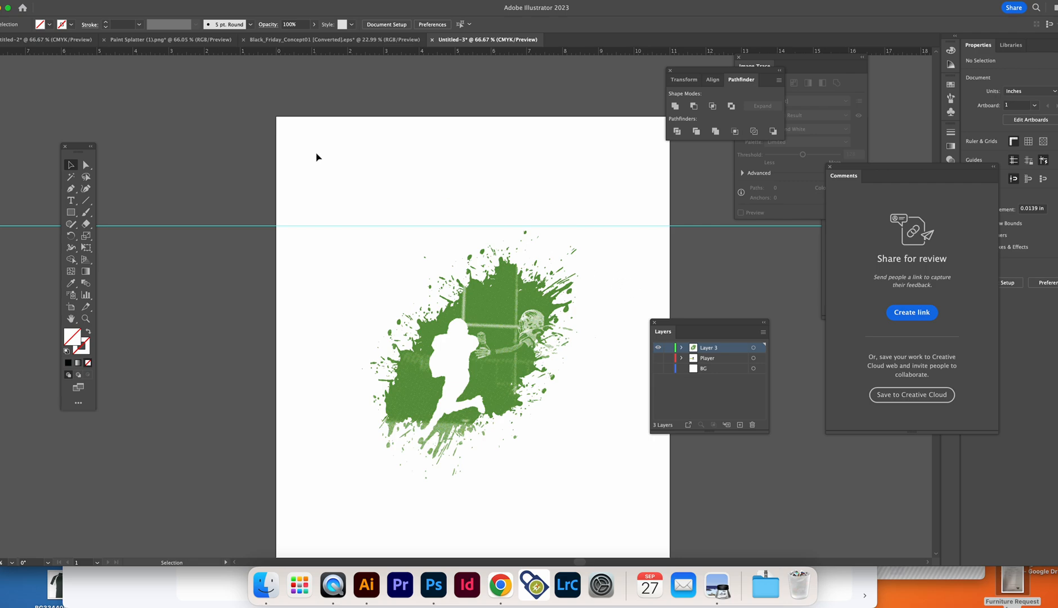
left_click_drag(316, 157, 631, 531)
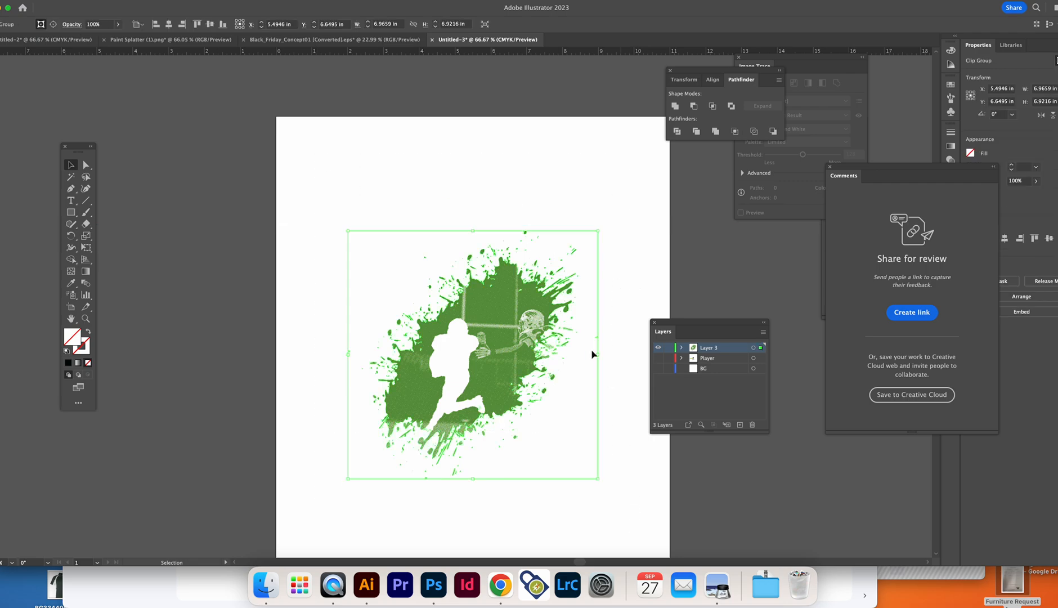
right_click(504, 321)
left_click(581, 213)
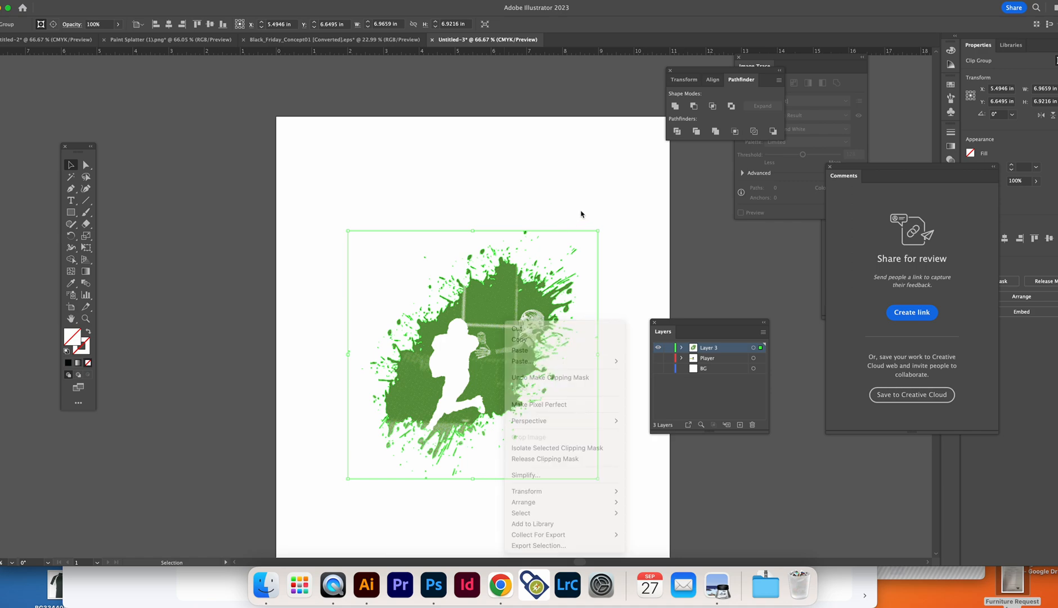
- Show the Player layer and place Layer 3 directly below it in the stacking order
left_click(657, 360)
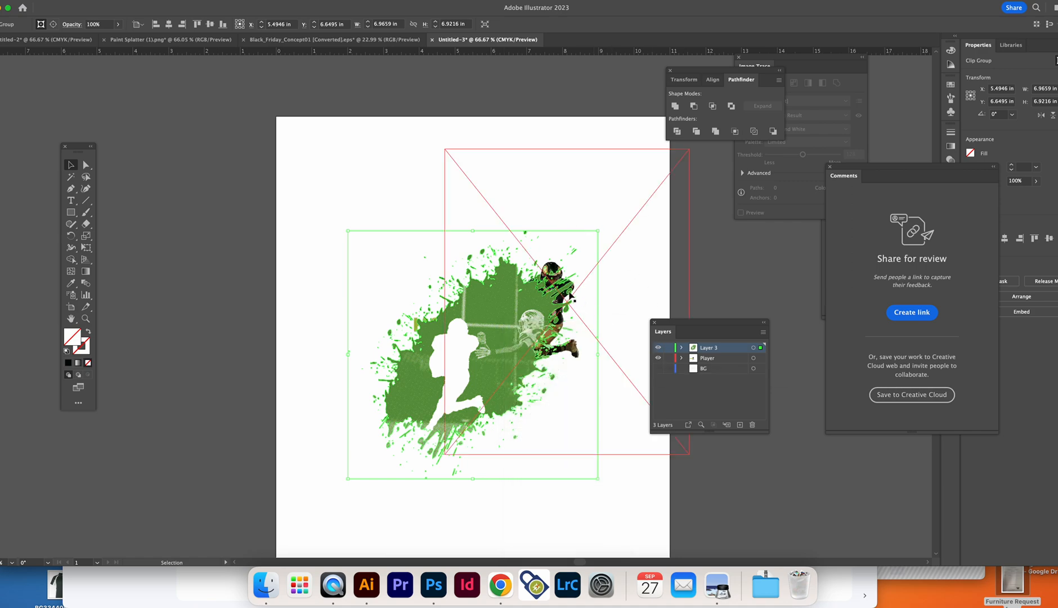
left_click(734, 360)
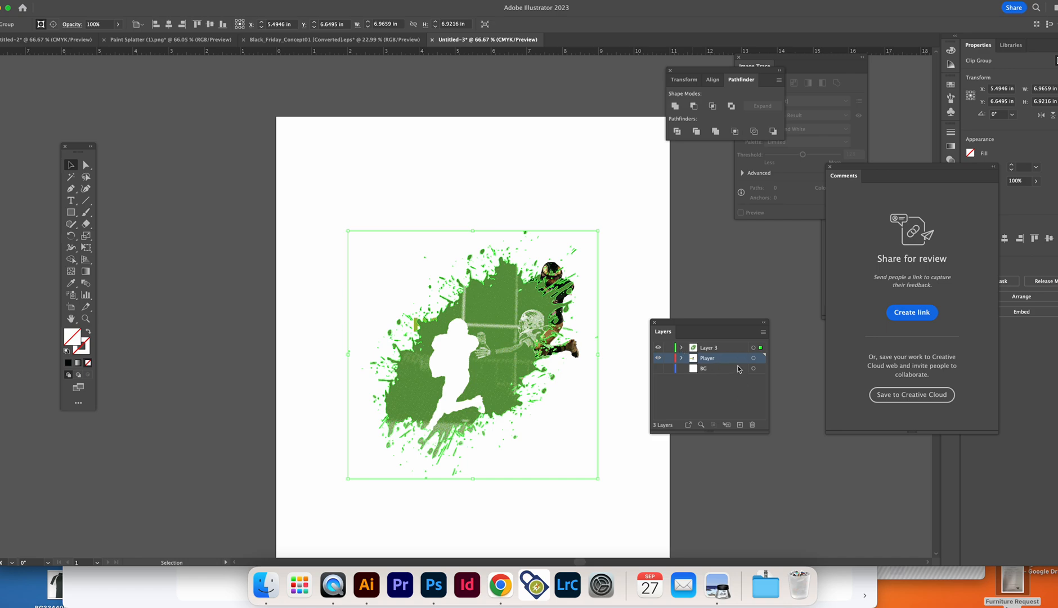
left_click_drag(726, 347, 725, 363)
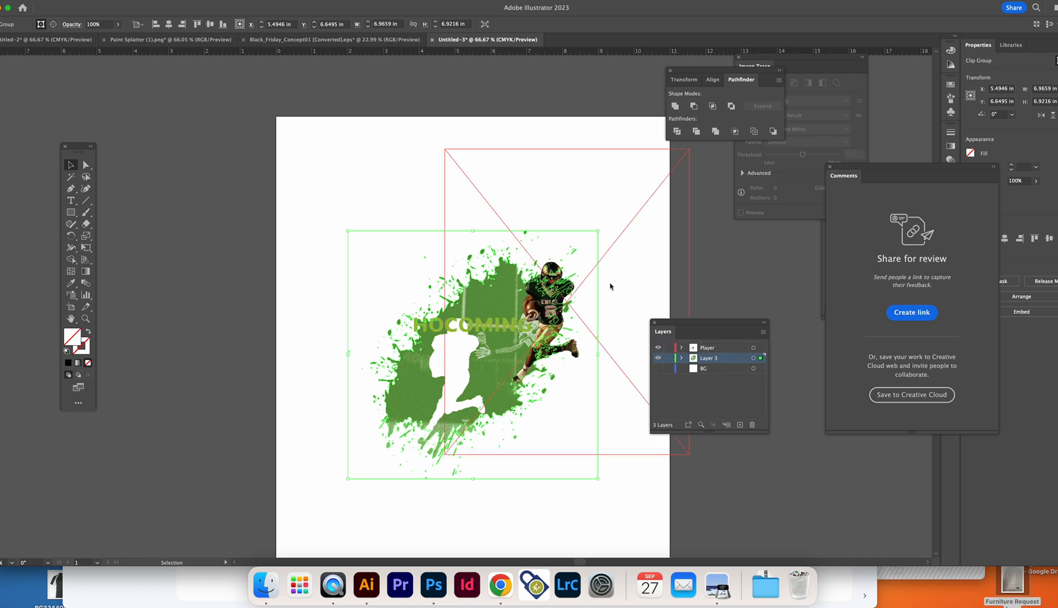
- Move the Football Player.png image back over the white player silhouette, fine-tuning it to X 5.5 in, Y 6.7256 in
left_click(551, 293)
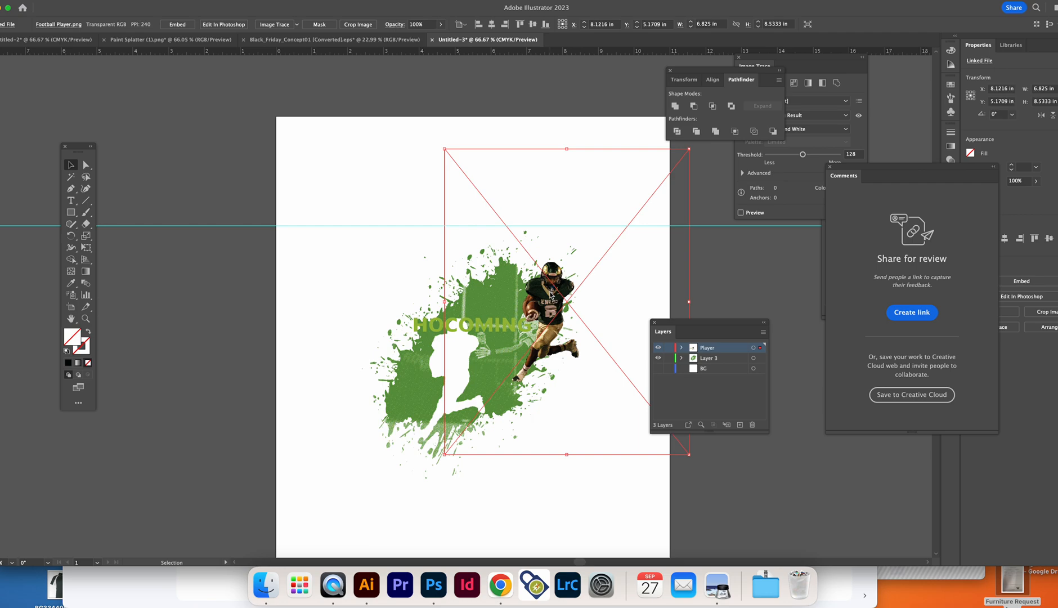
left_click_drag(551, 292, 457, 349)
key("super+equal")
key("super+equal")
key("super+equal")
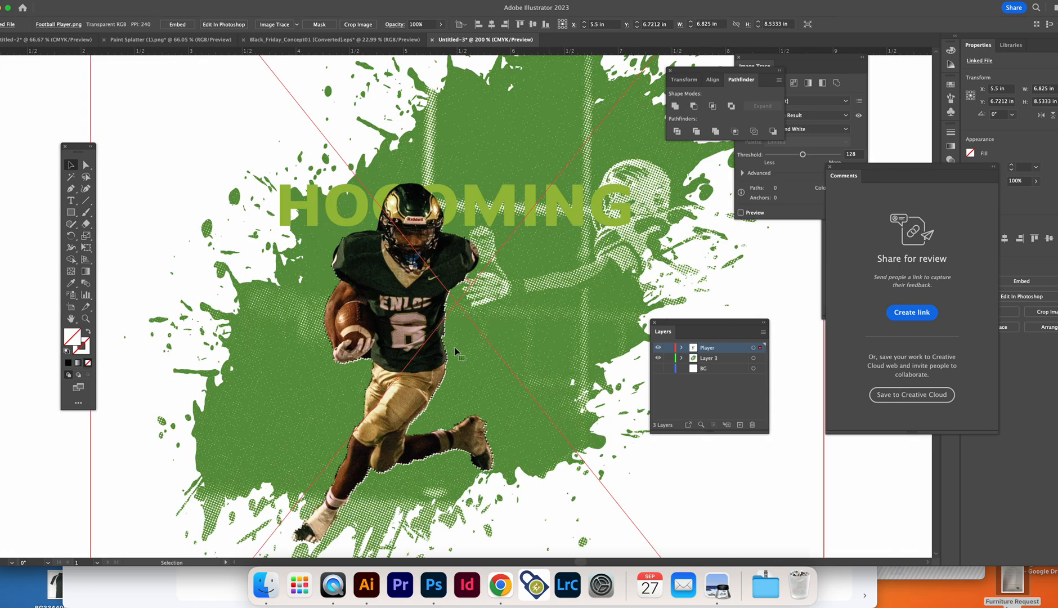
left_click_drag(429, 308, 429, 310)
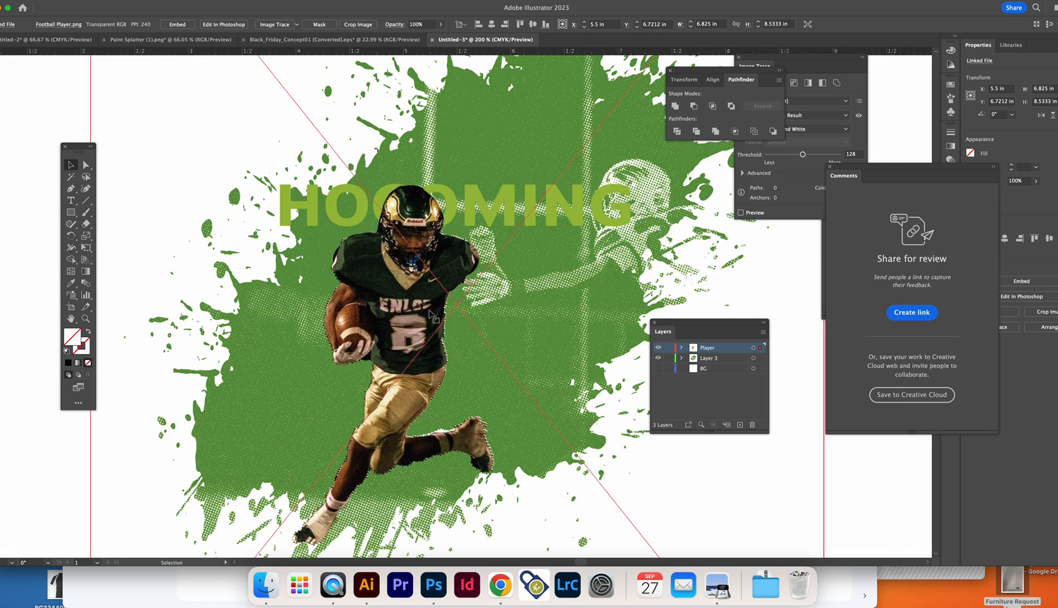
key("Down")
key("Up")
key("Up")
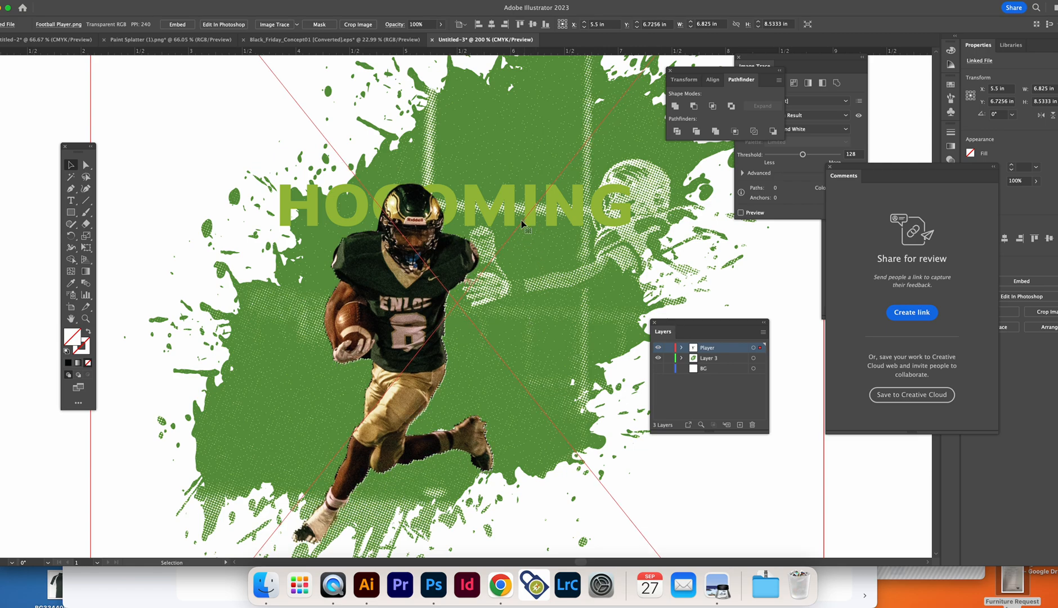
- Hide Layer 3 and move the Football Player.png image off the artboard to its left, clear of the HOCOMING headline
left_click(658, 347)
left_click(657, 346)
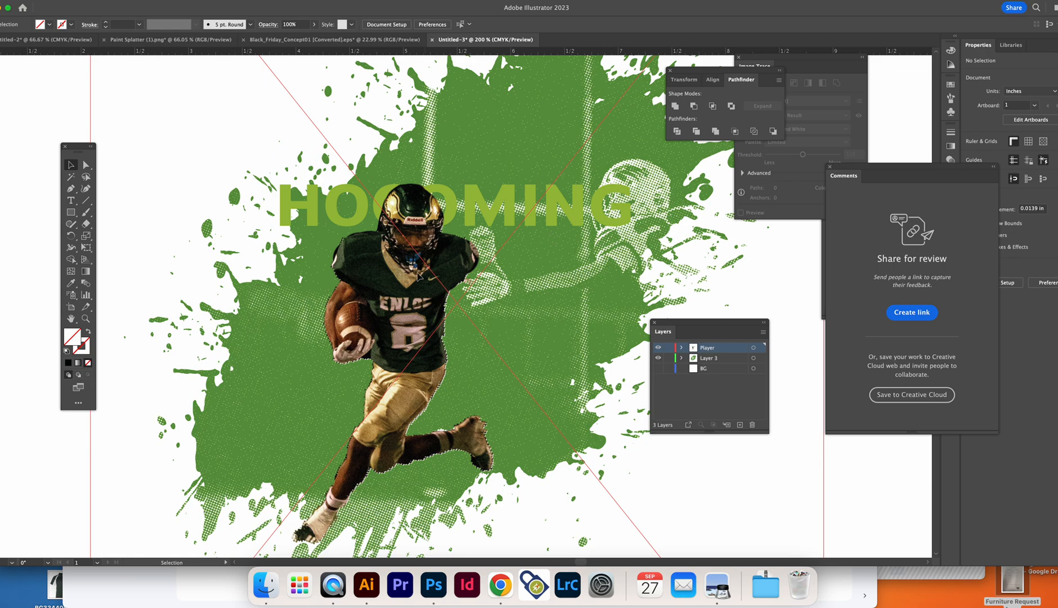
left_click_drag(419, 275, 347, 321)
left_click_drag(389, 223, 568, 291)
left_click(658, 358)
key("super+minus")
key("super+minus")
key("super+minus")
key("super+minus")
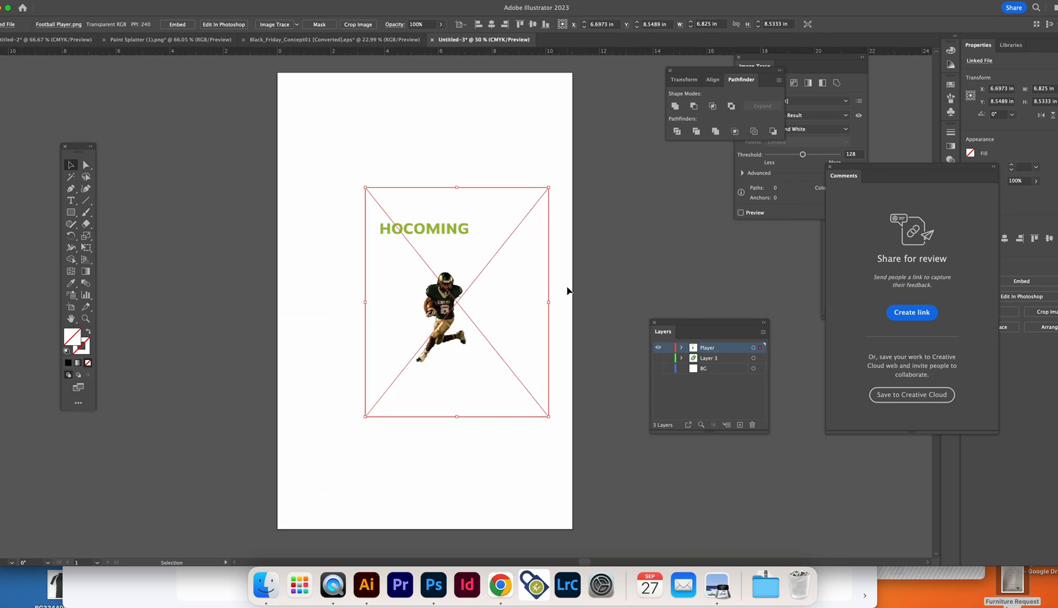
left_click_drag(456, 302, 197, 311)
- Convert the HOCOMING headline to outlines and put it on a new layer above the Player layer
left_click(413, 234)
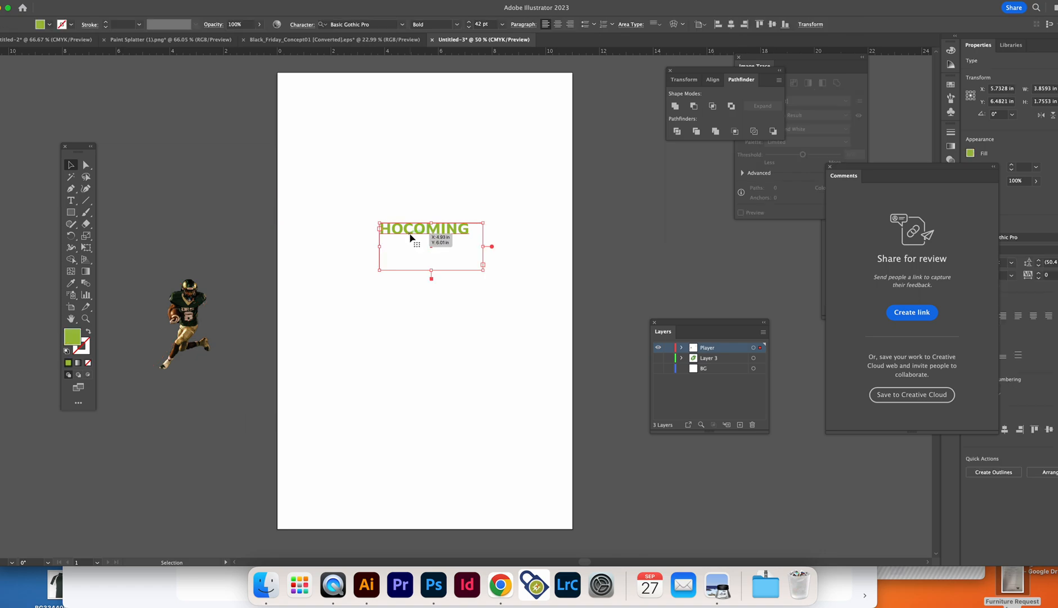
key("shift+super+o")
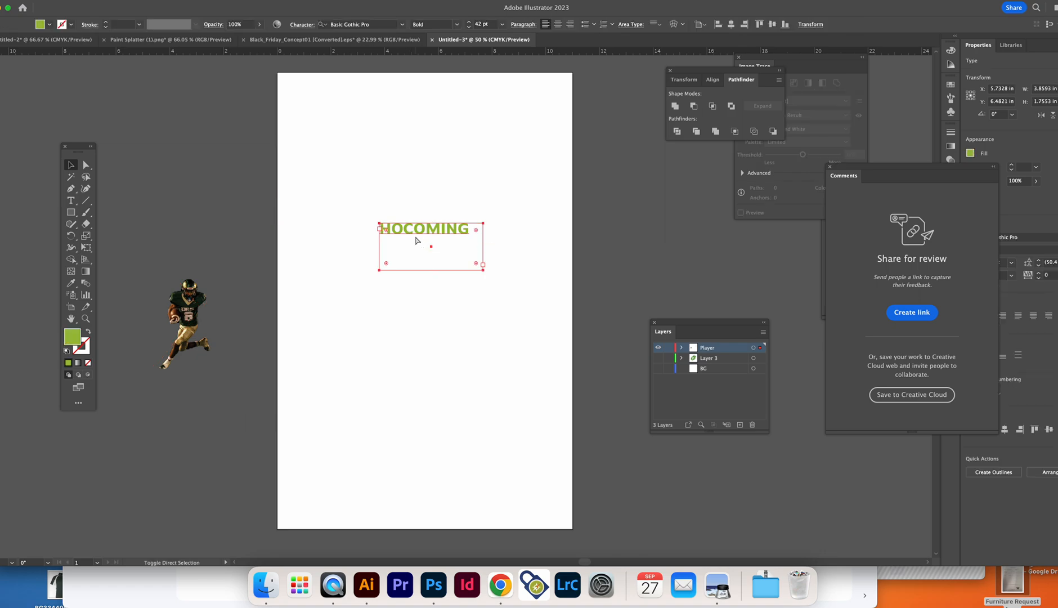
left_click(739, 424)
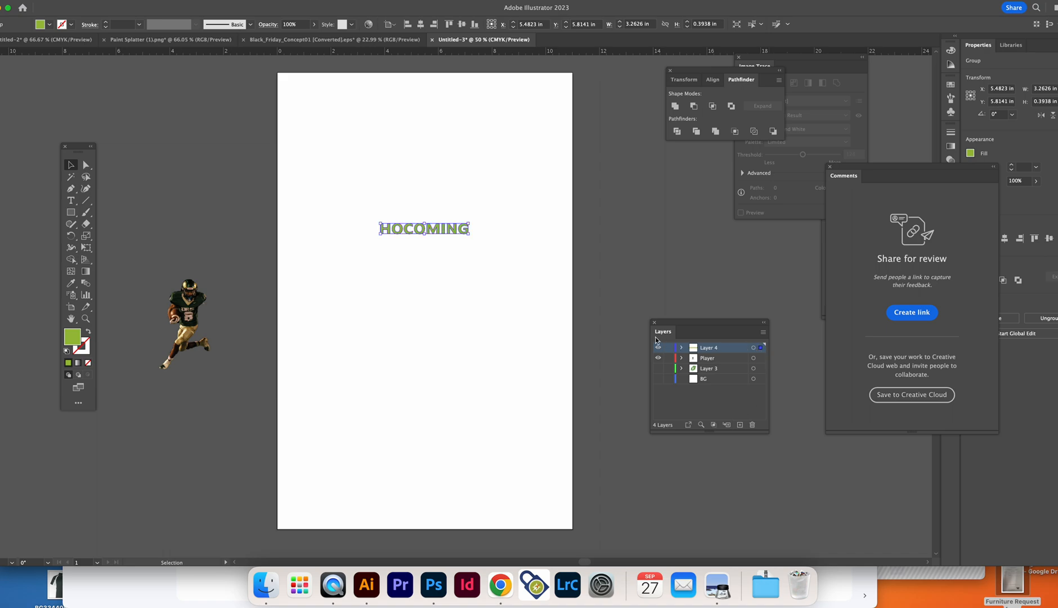
- Show Layer 3 and move the player image back over the white silhouette in the splatter
left_click(658, 369)
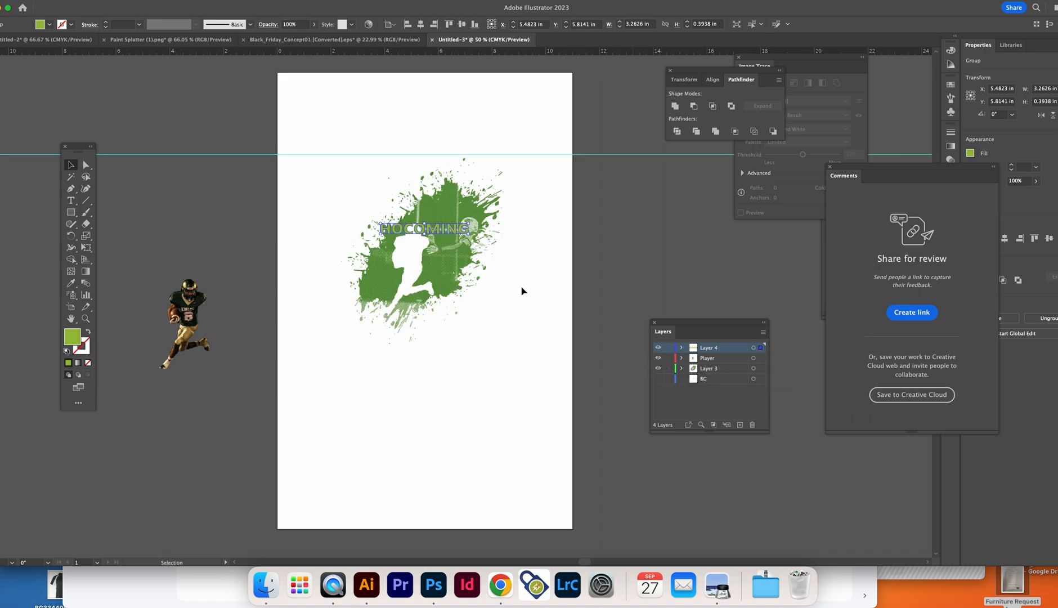
left_click_drag(189, 317, 414, 260)
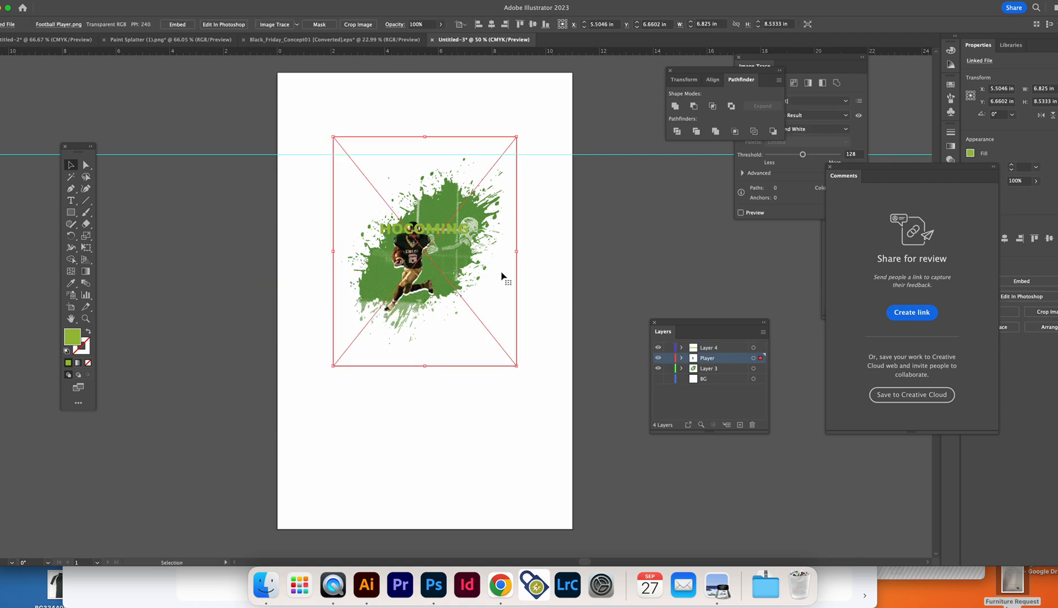
- Place the Player layer above the headline's Layer 4 and align the player image with its silhouette at X 5.5046 in, Y 6.7212 in
left_click_drag(728, 348, 724, 365)
key("a")
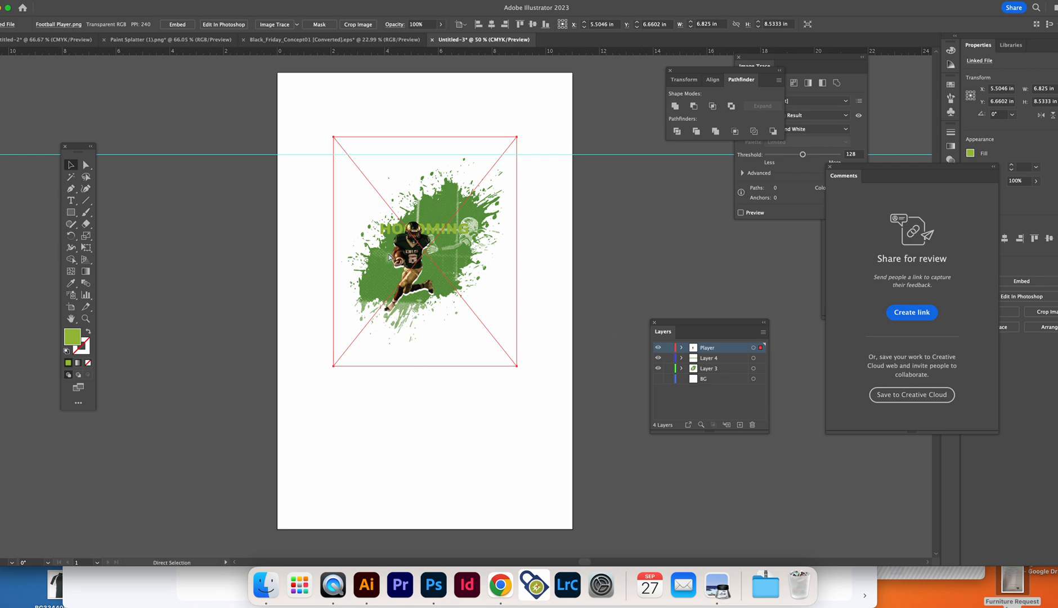
key("super+equal")
key("super+equal")
key("super+equal")
key("super+equal")
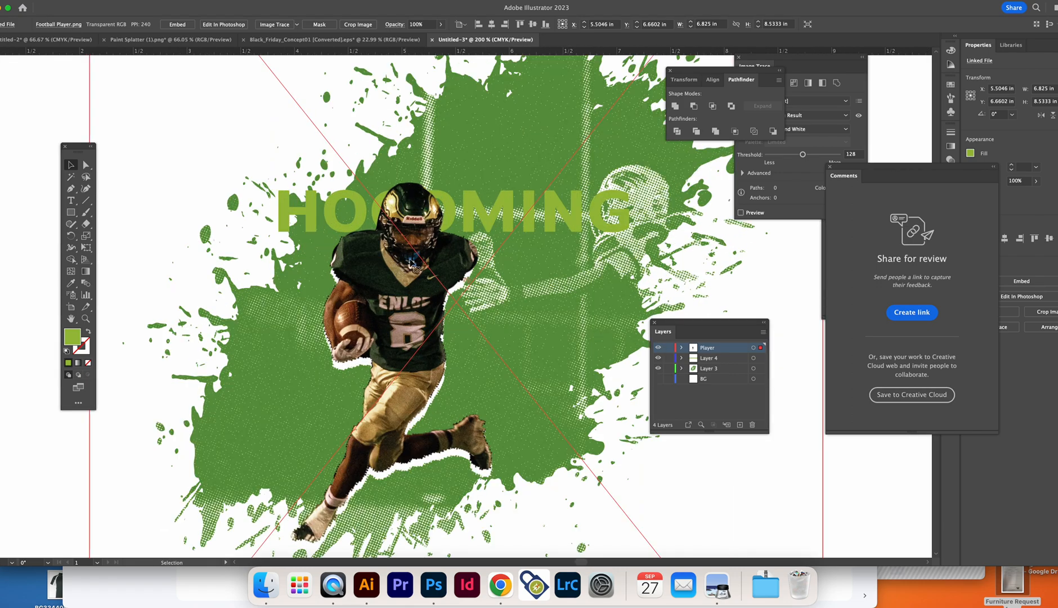
left_click_drag(413, 285, 421, 275)
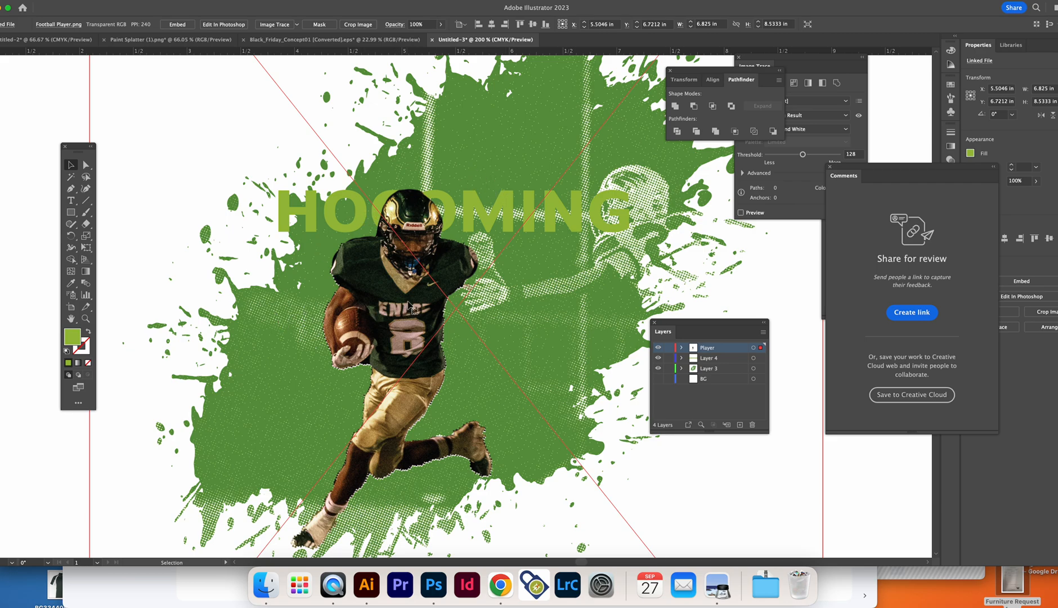
- Rename Layer 4, which holds the outlined headline, with a name beginning HOMECOM
double_click(702, 350)
double_click(710, 358)
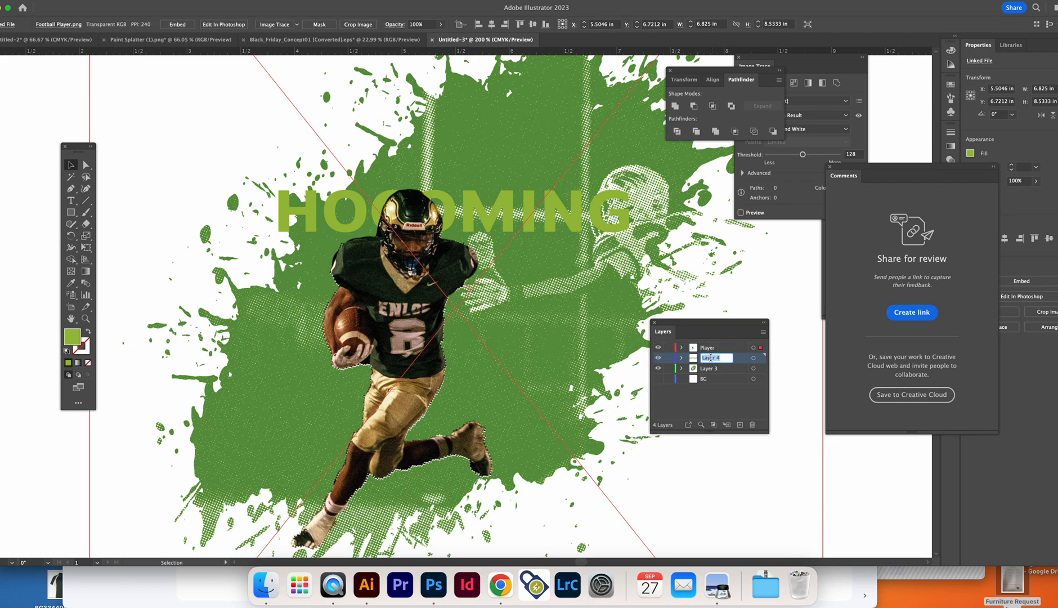
type("HOM")
key("Return")
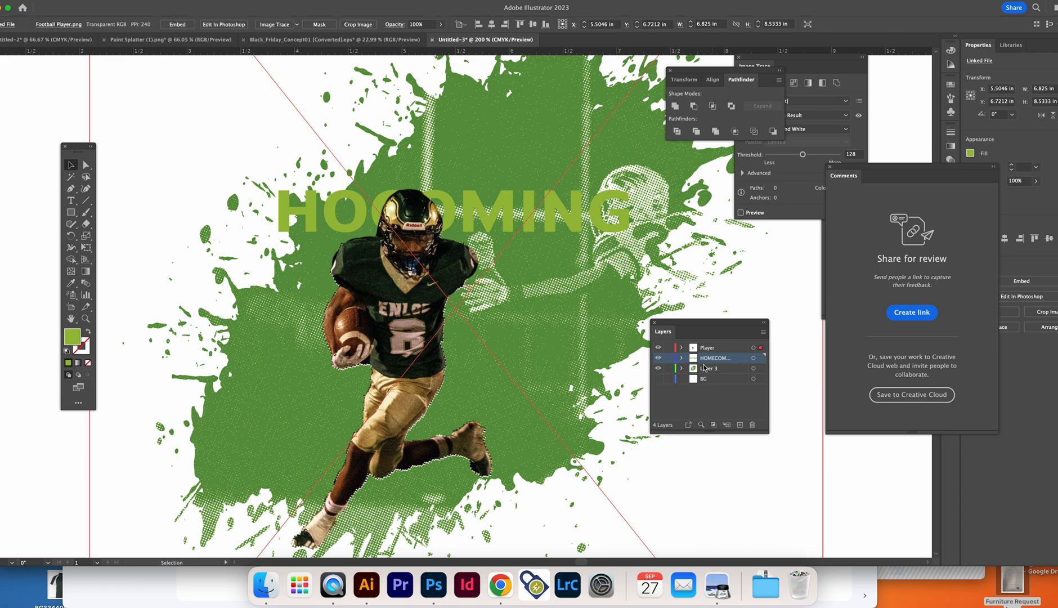